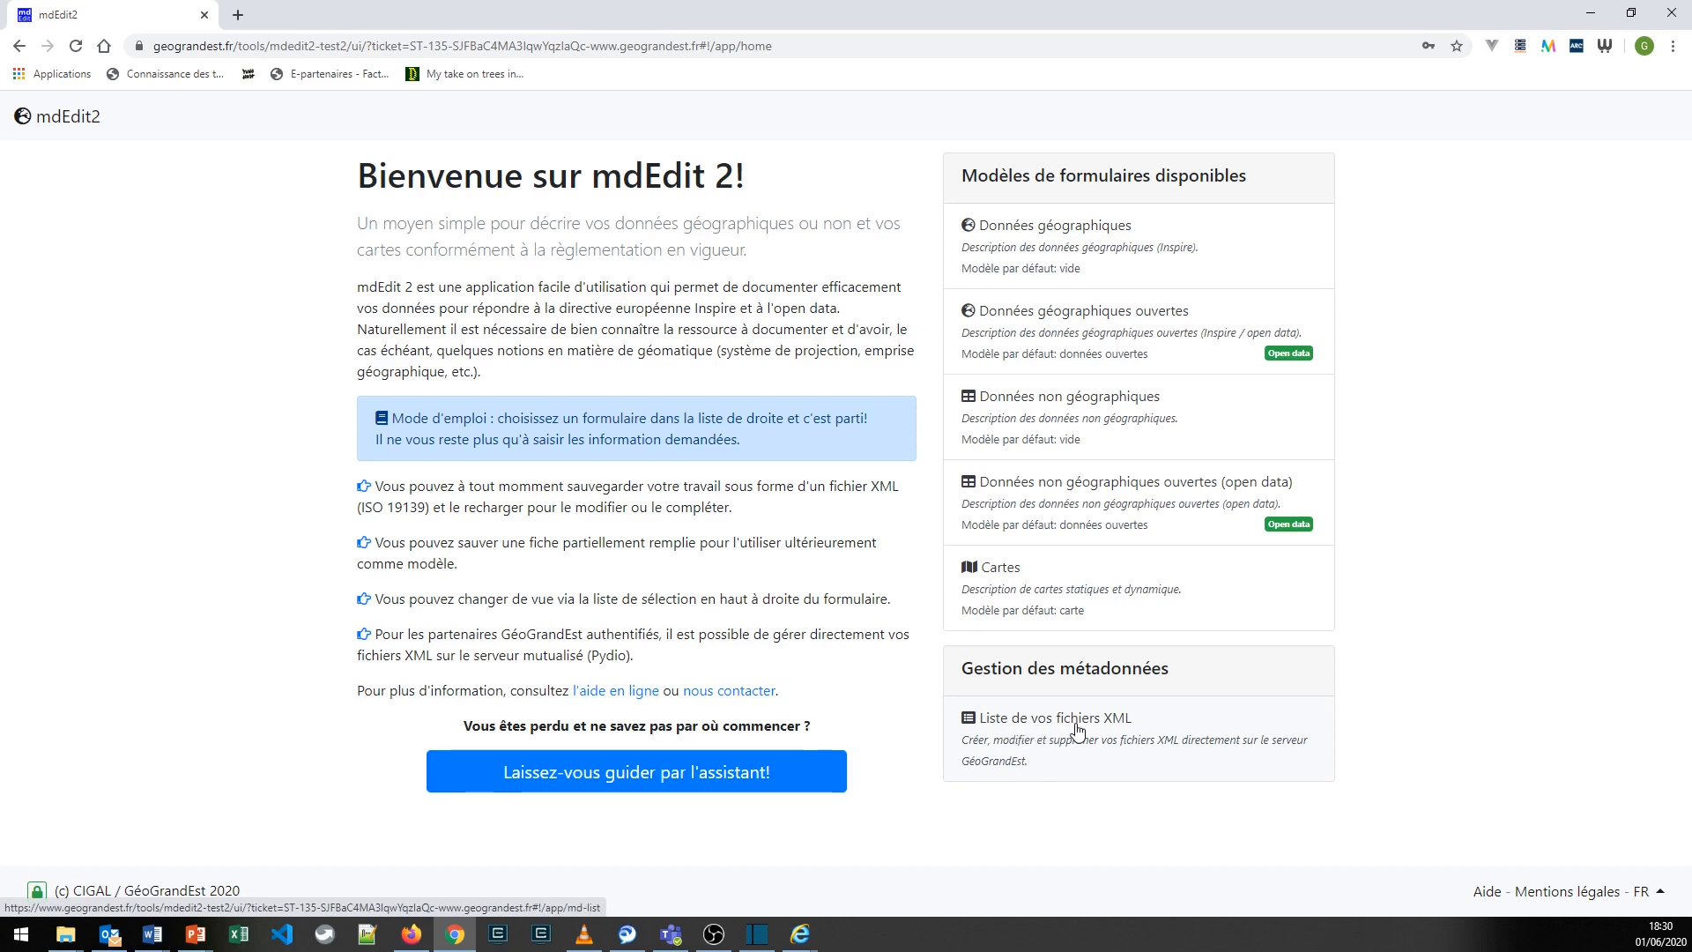
- Create a new blank geographic data record in the "test" repository of XML files and check the other available form views
{"action": "left_click", "coordinate": [1077, 730]}
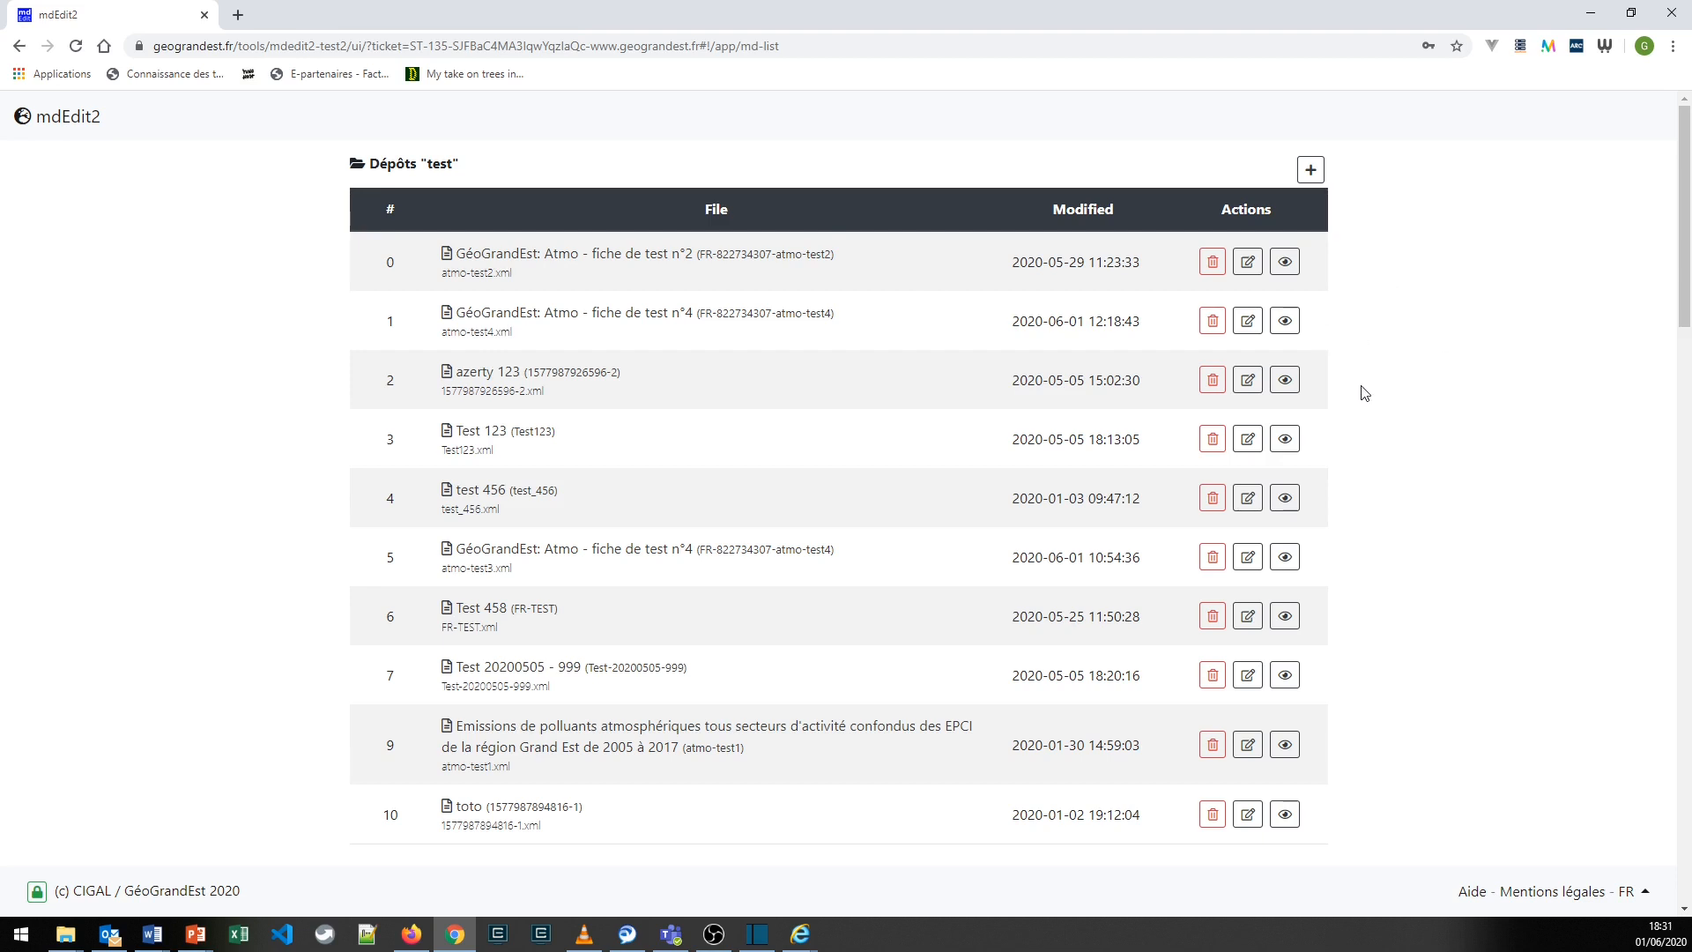
{"action": "left_click", "coordinate": [1310, 172]}
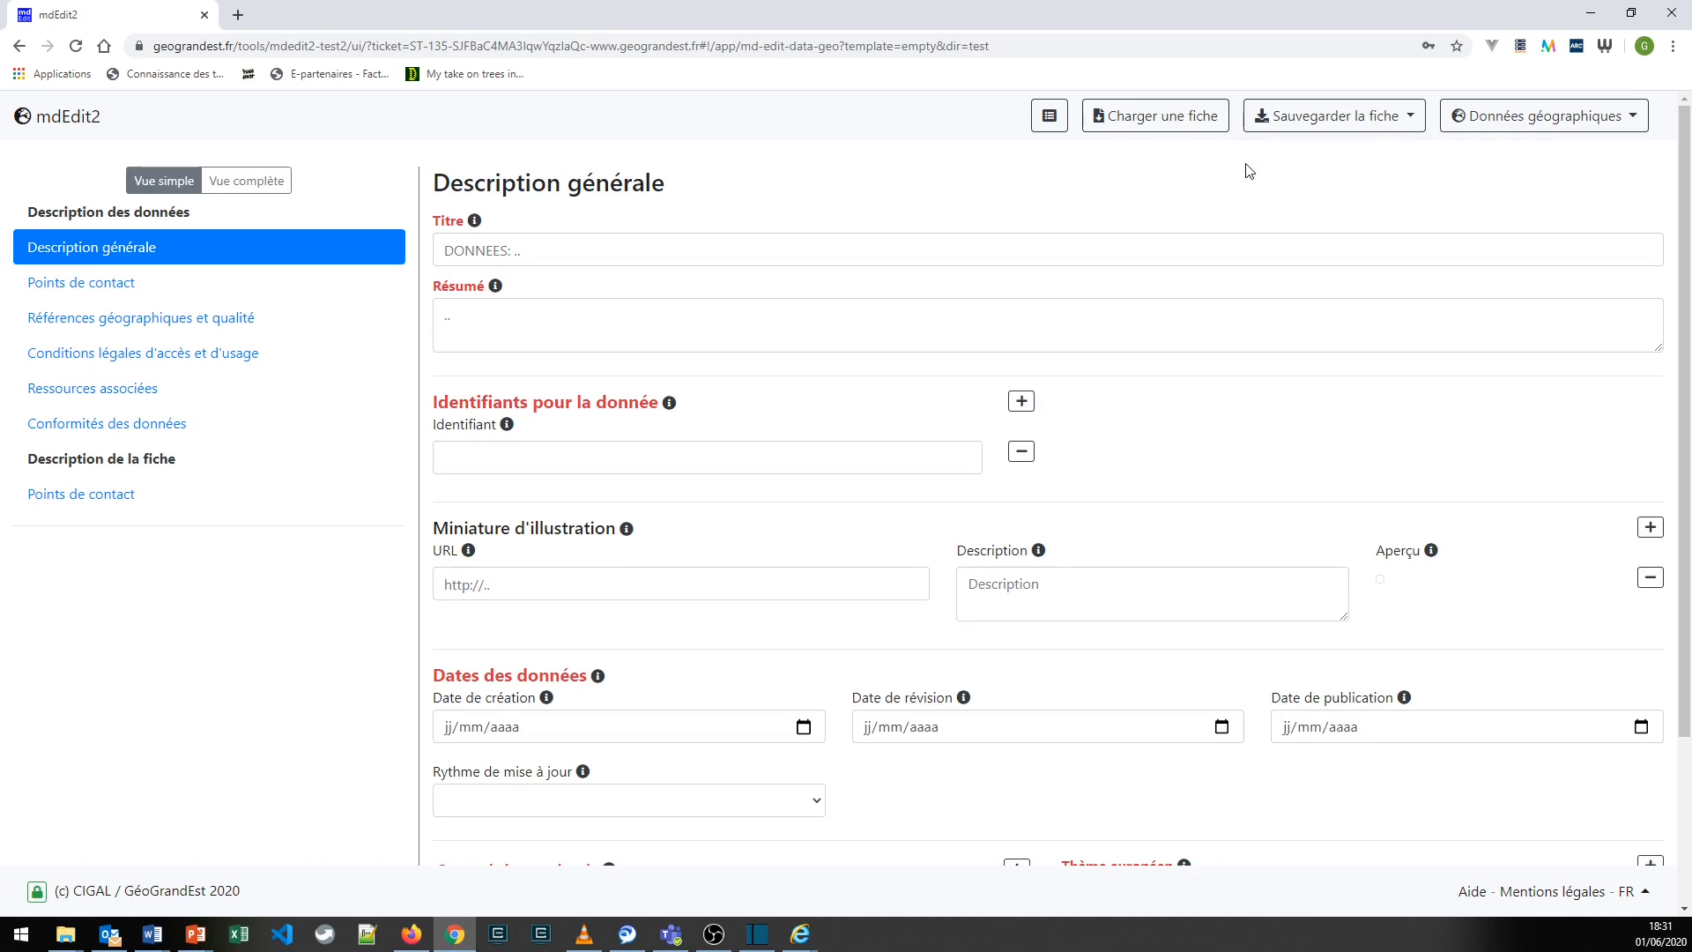
{"action": "left_click", "coordinate": [1516, 125]}
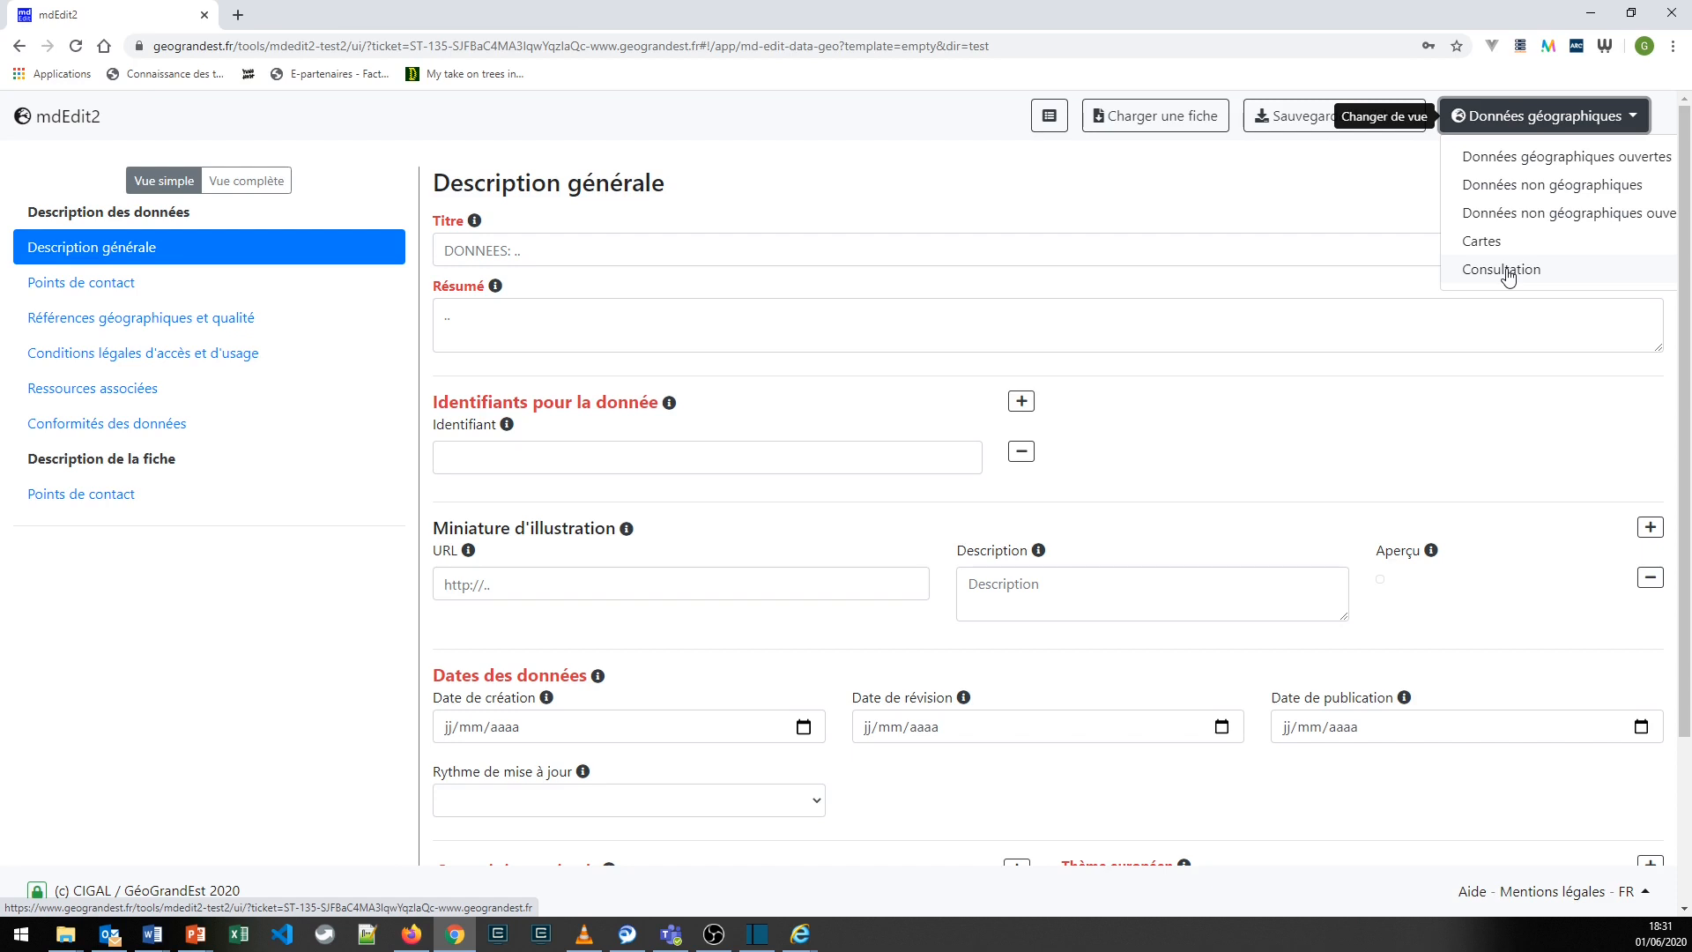
{"action": "left_click", "coordinate": [1401, 209]}
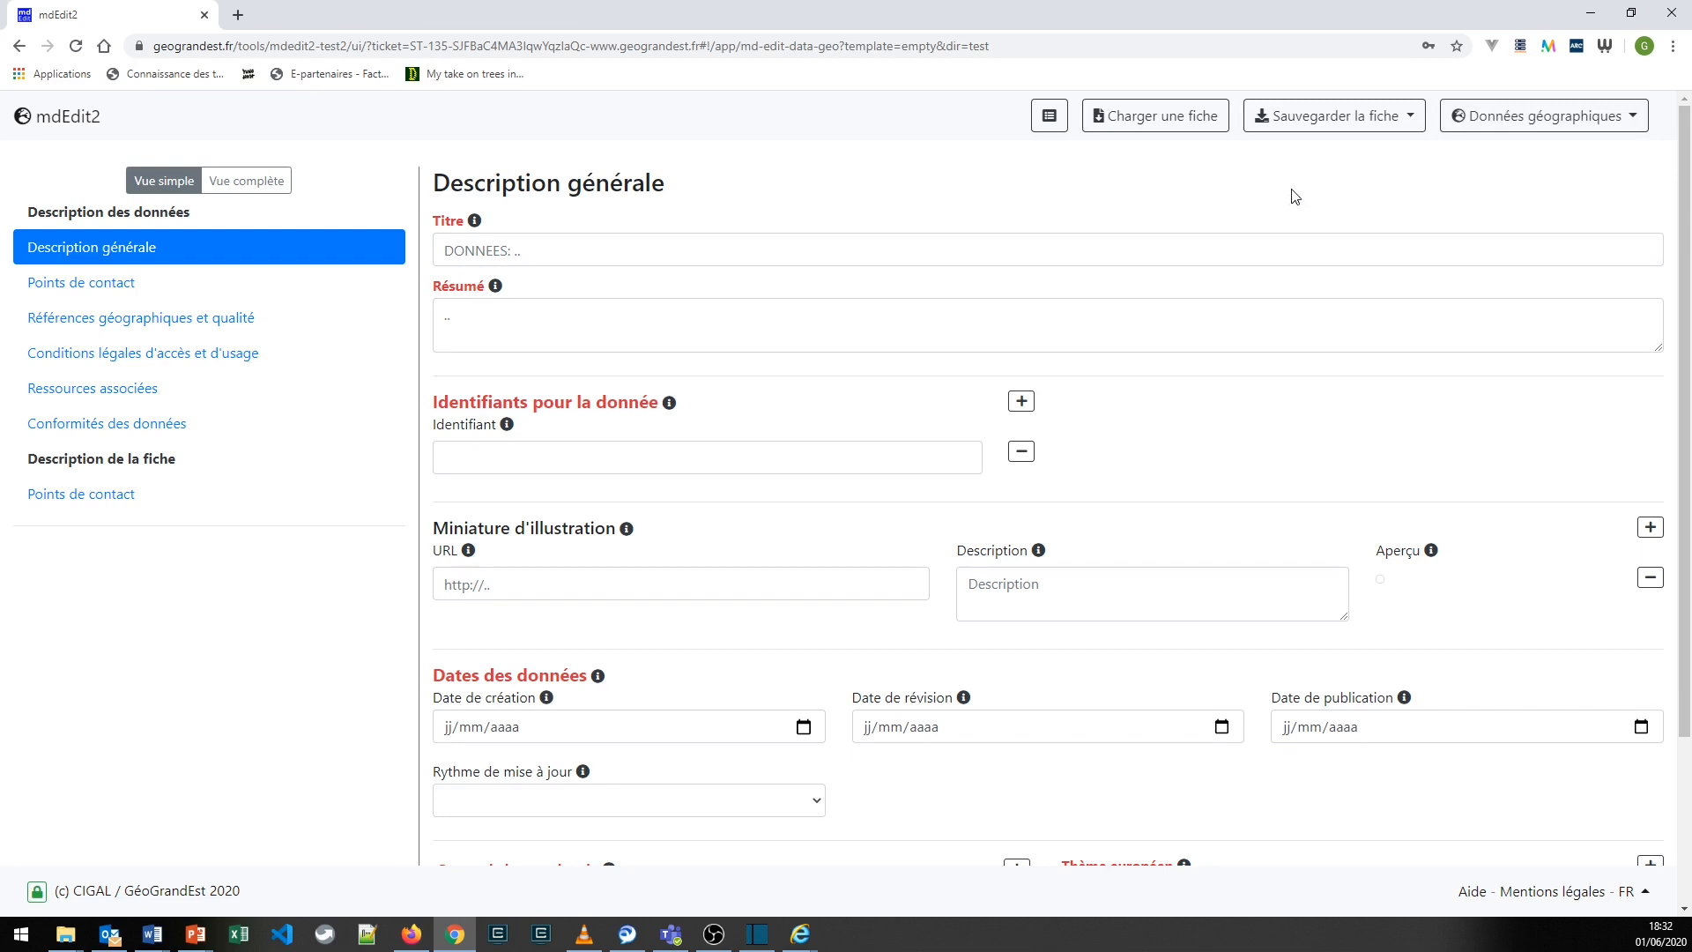
{"action": "left_click", "coordinate": [1176, 128]}
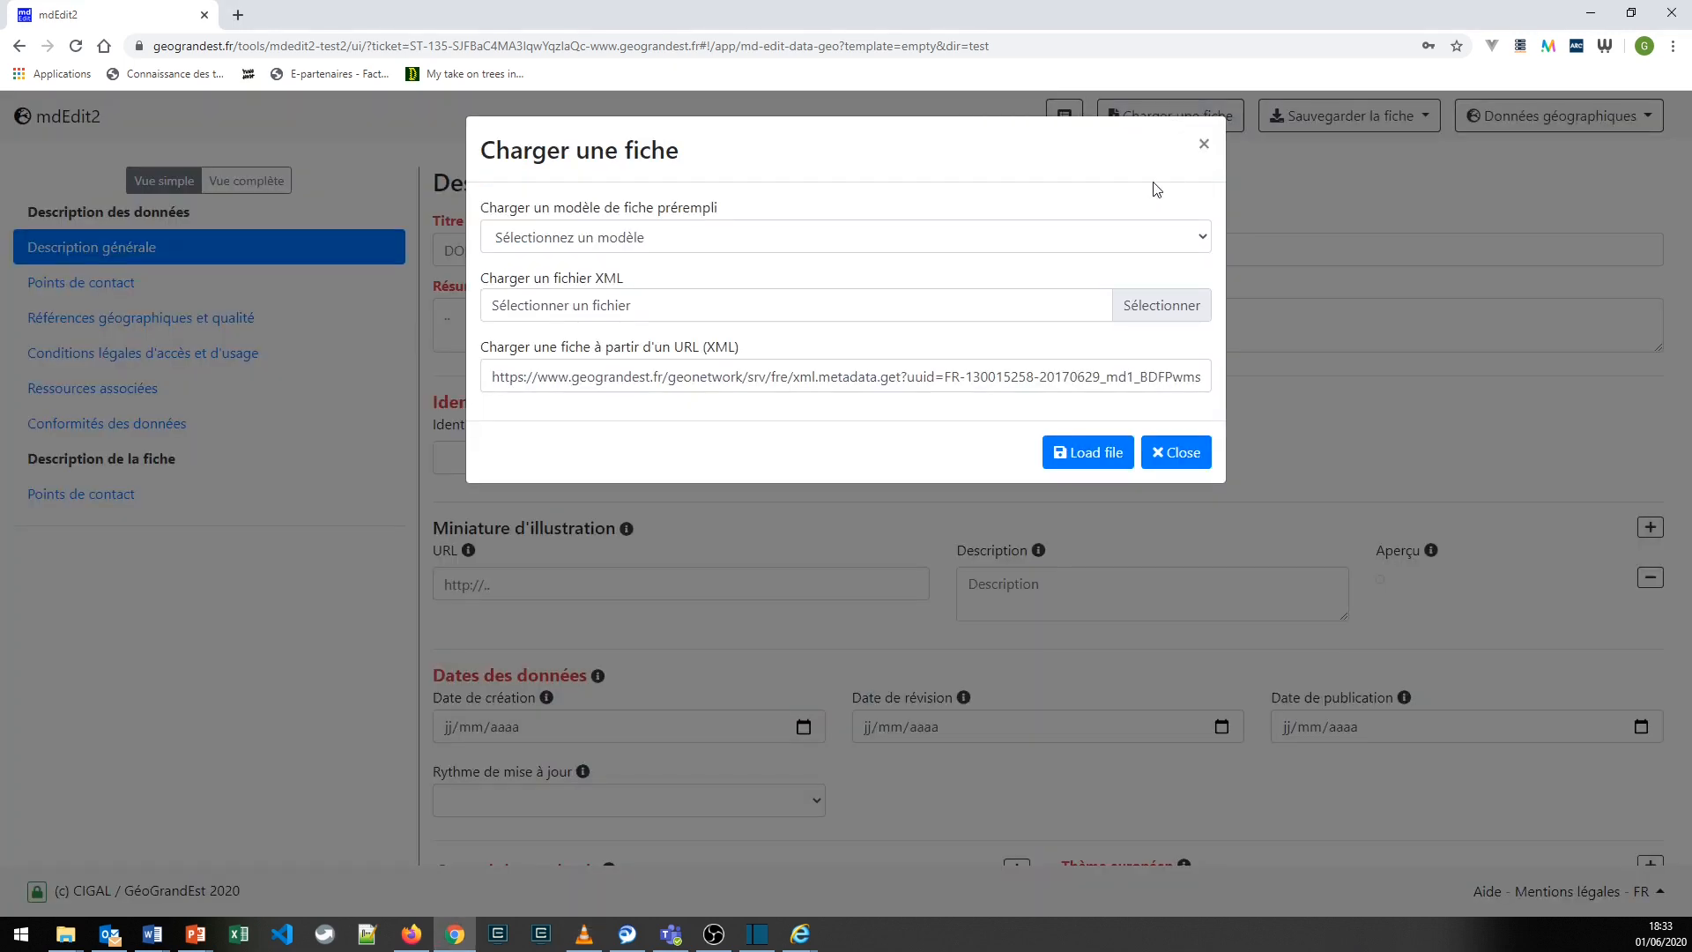
{"action": "left_click", "coordinate": [1021, 239]}
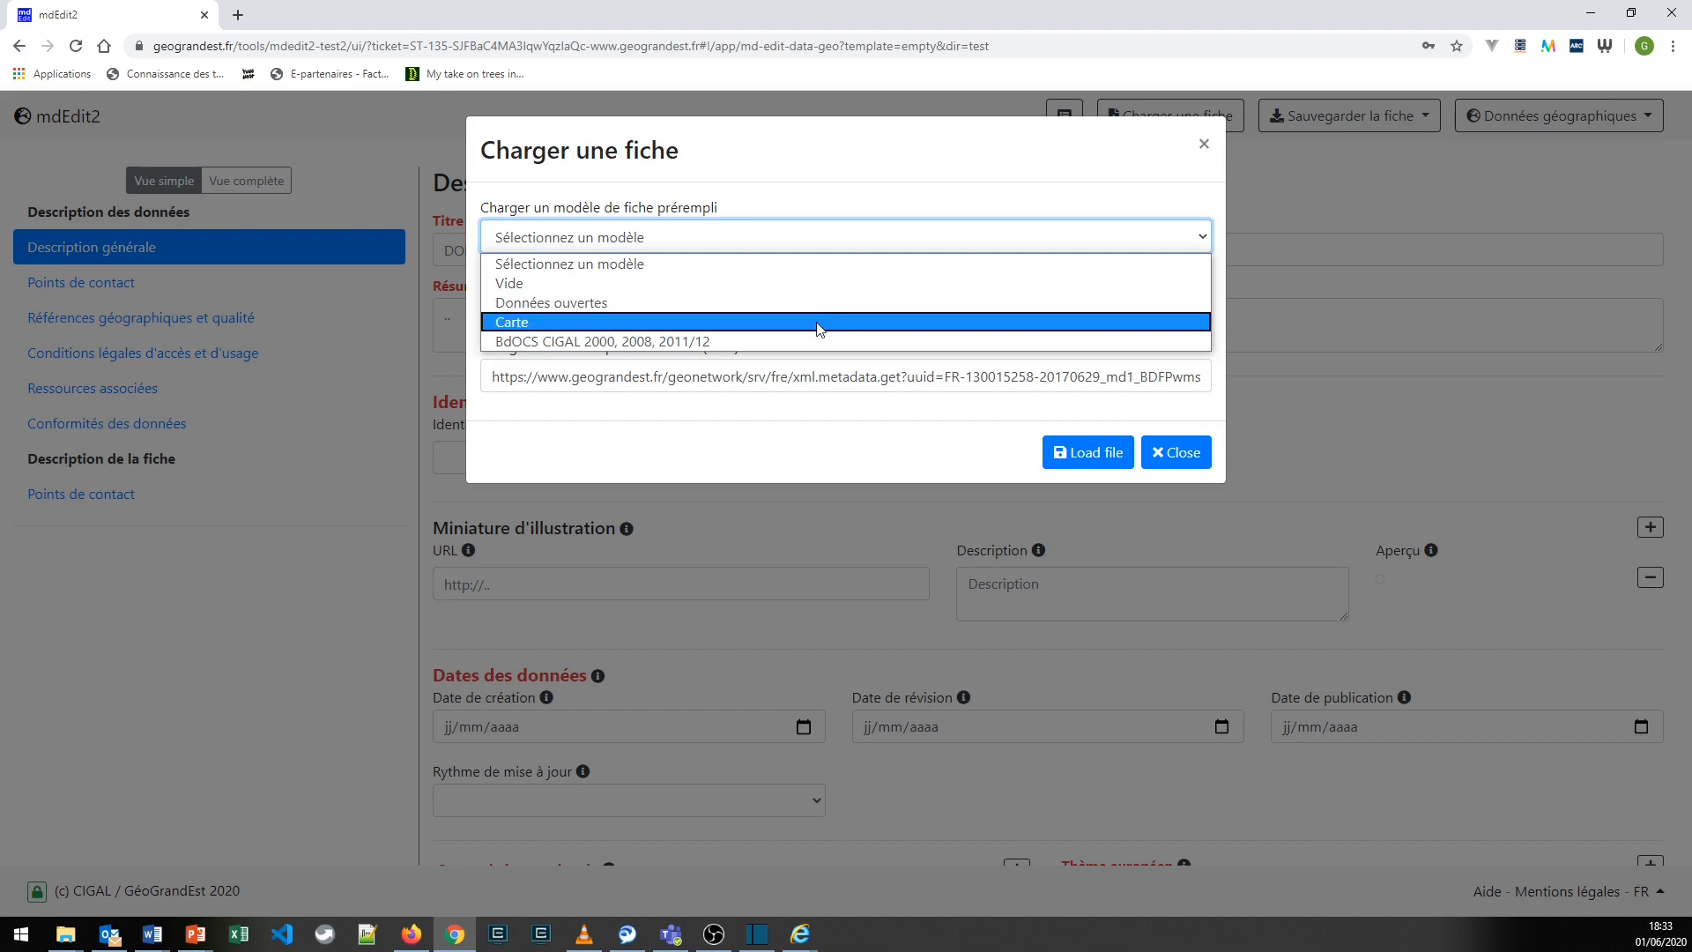
{"action": "left_click", "coordinate": [1218, 309]}
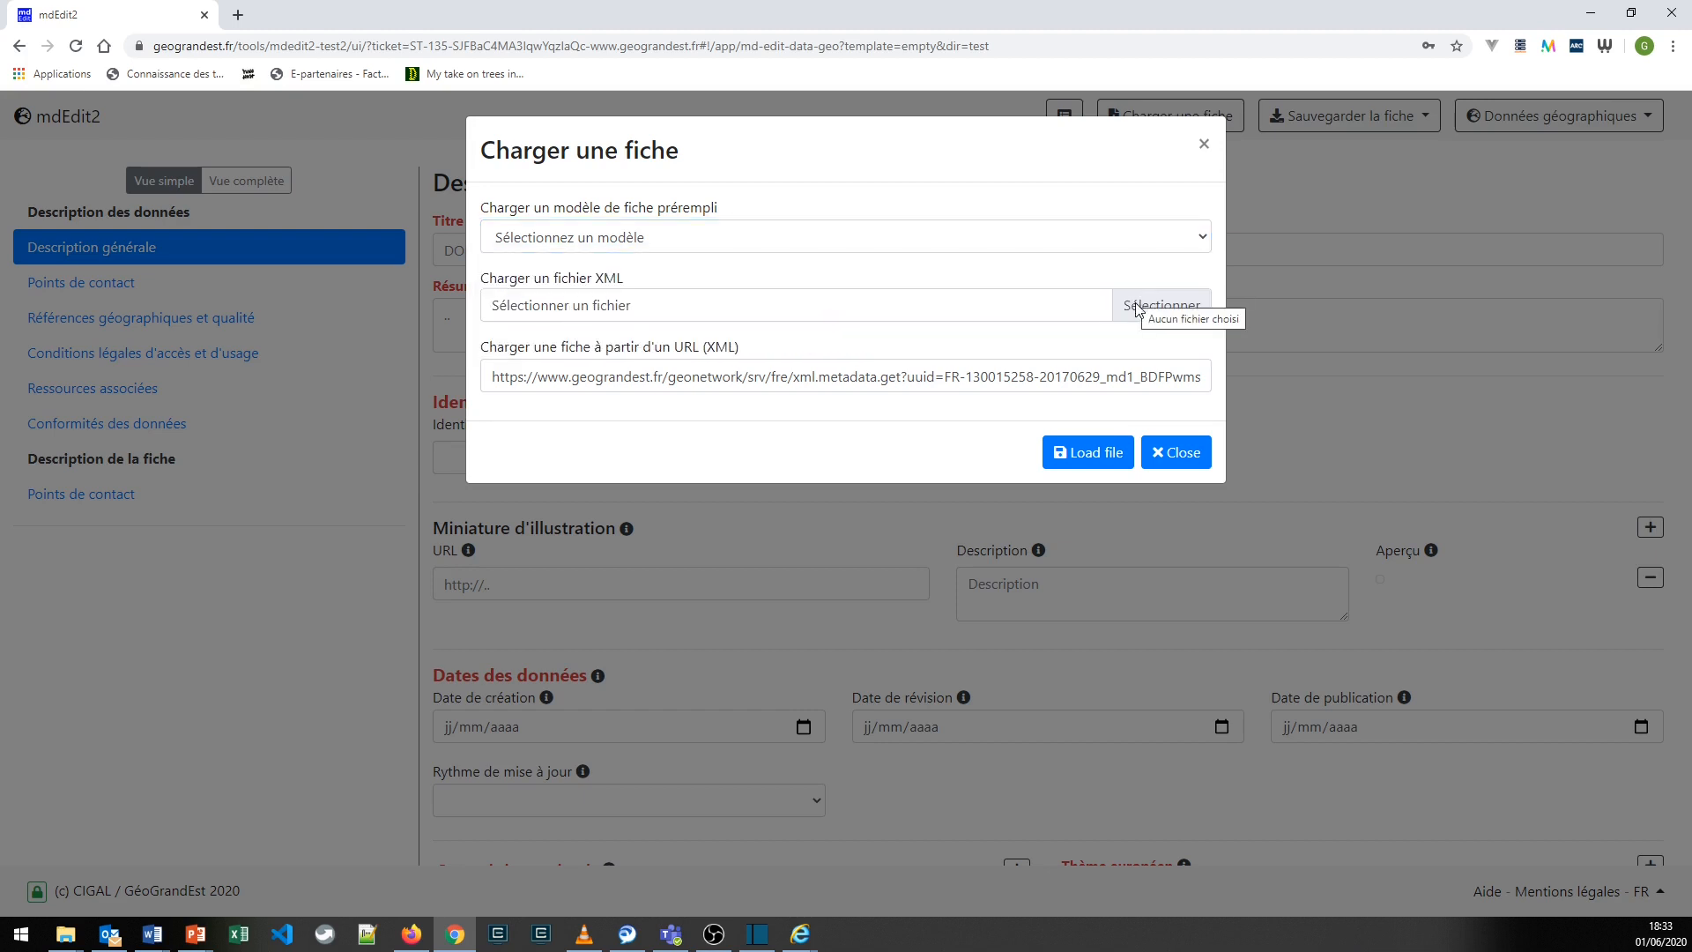
{"action": "left_click", "coordinate": [1145, 307]}
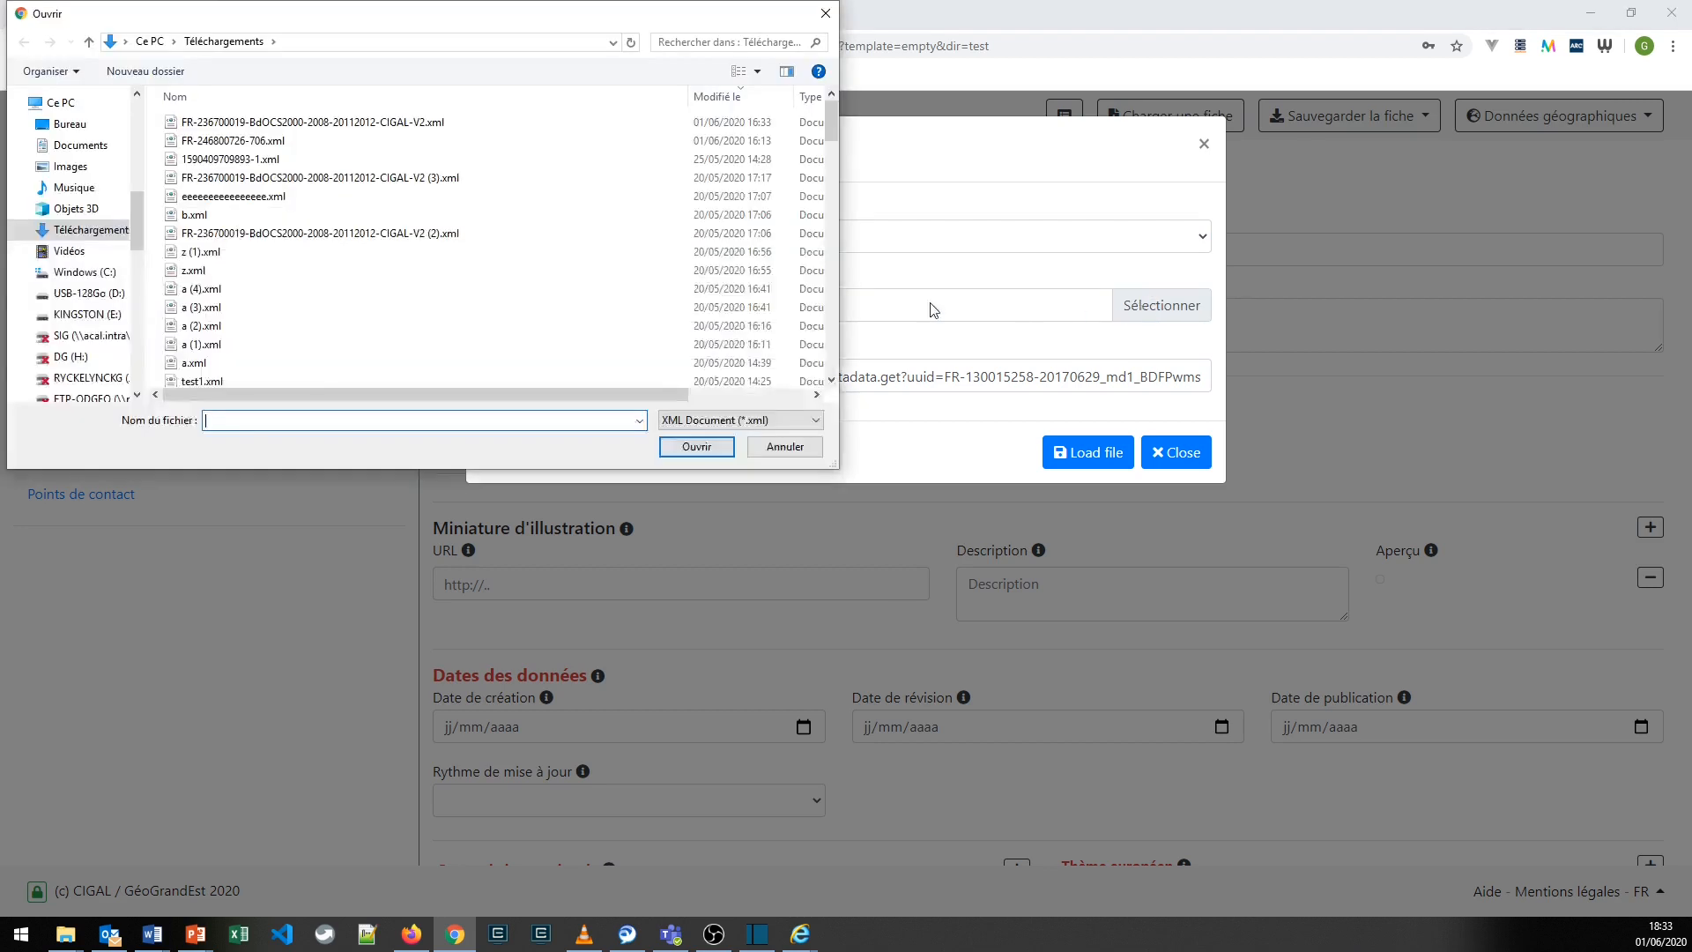
{"action": "left_click", "coordinate": [448, 123]}
{"action": "left_click", "coordinate": [696, 447]}
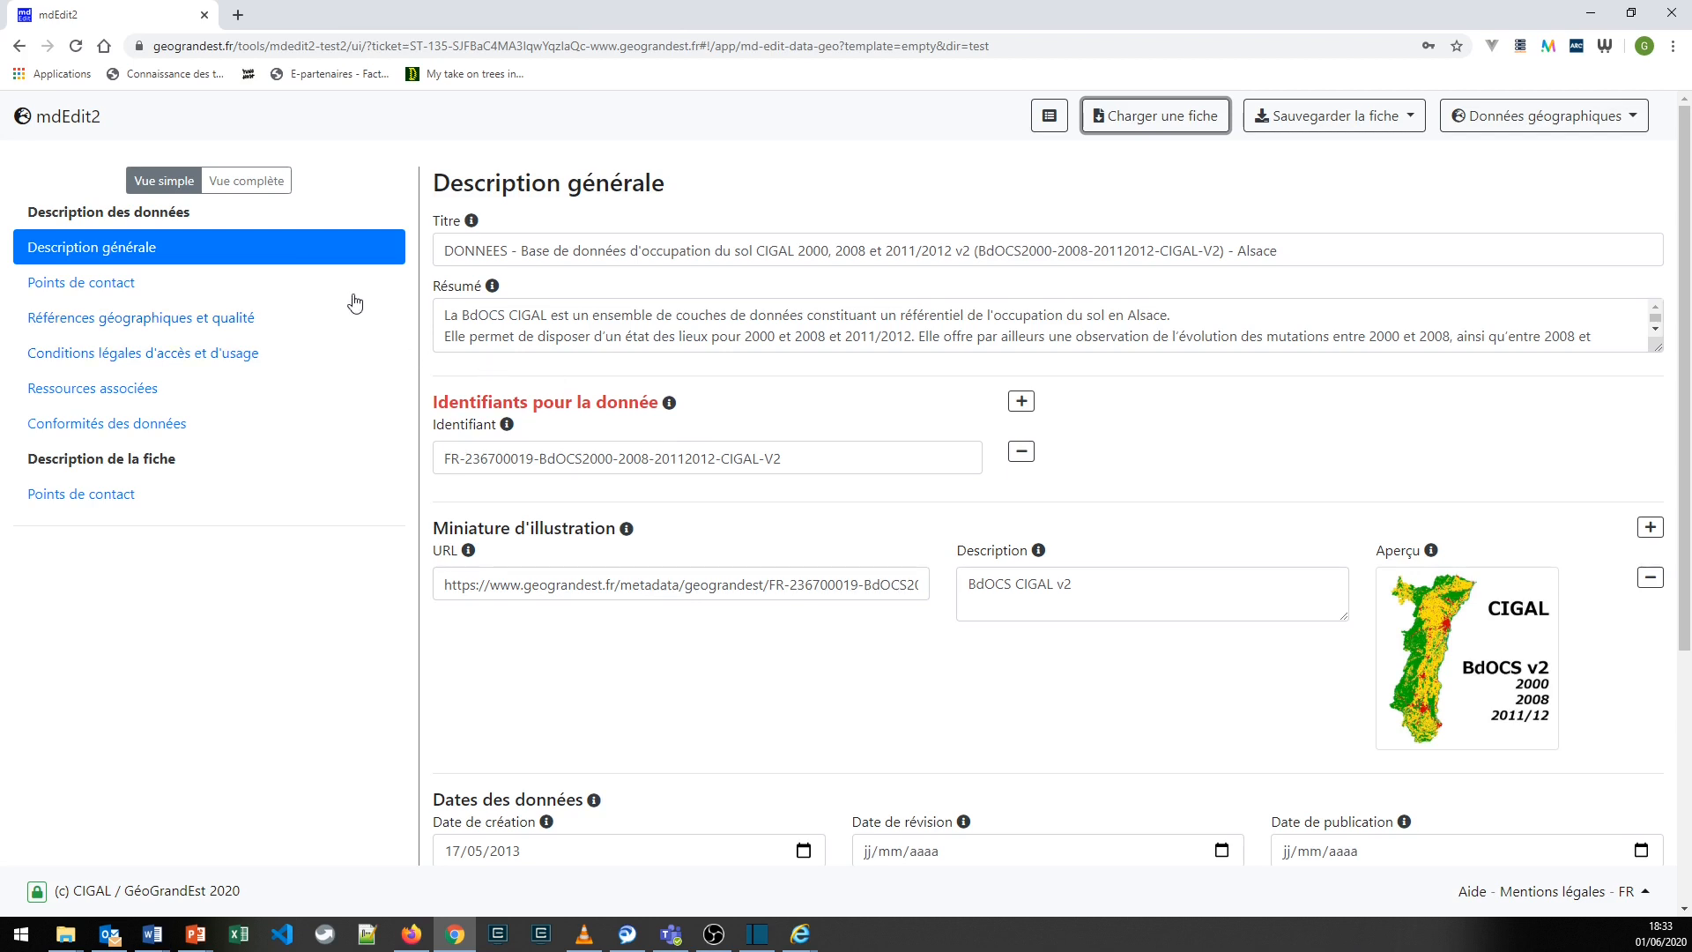
- Review the loaded record's sections in order, from the data's Points de contact through the Points de contact of the fiche
{"action": "left_click", "coordinate": [120, 289]}
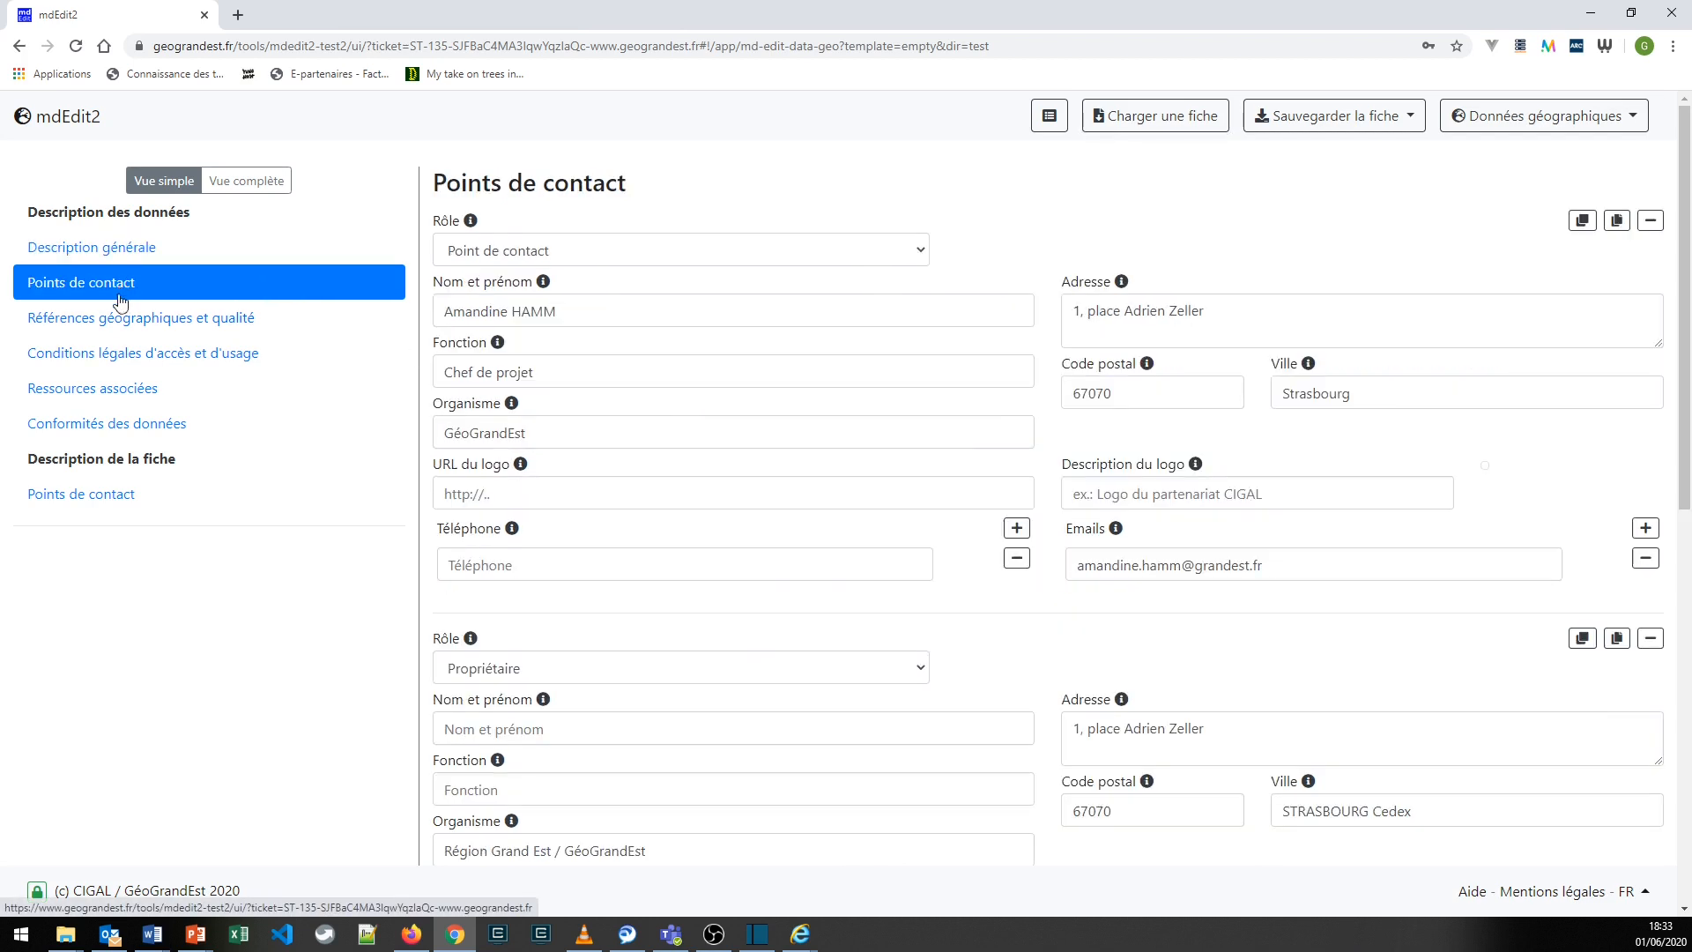
{"action": "left_click", "coordinate": [115, 324]}
{"action": "left_click", "coordinate": [114, 355]}
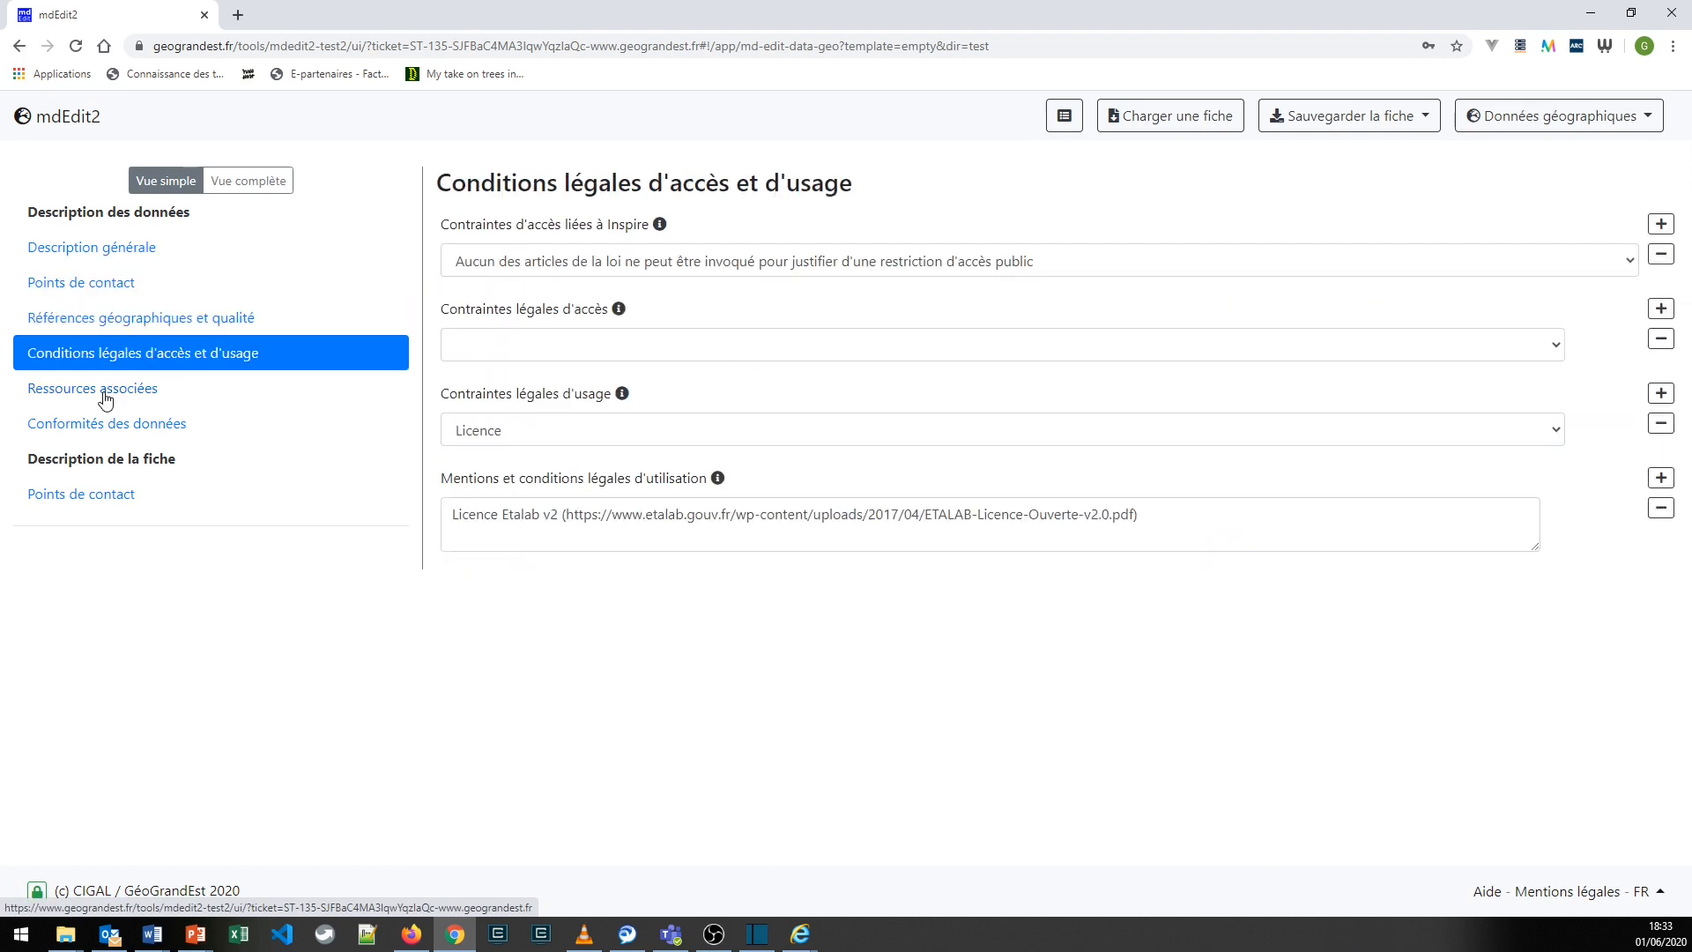
{"action": "left_click", "coordinate": [104, 390]}
{"action": "left_click", "coordinate": [106, 436]}
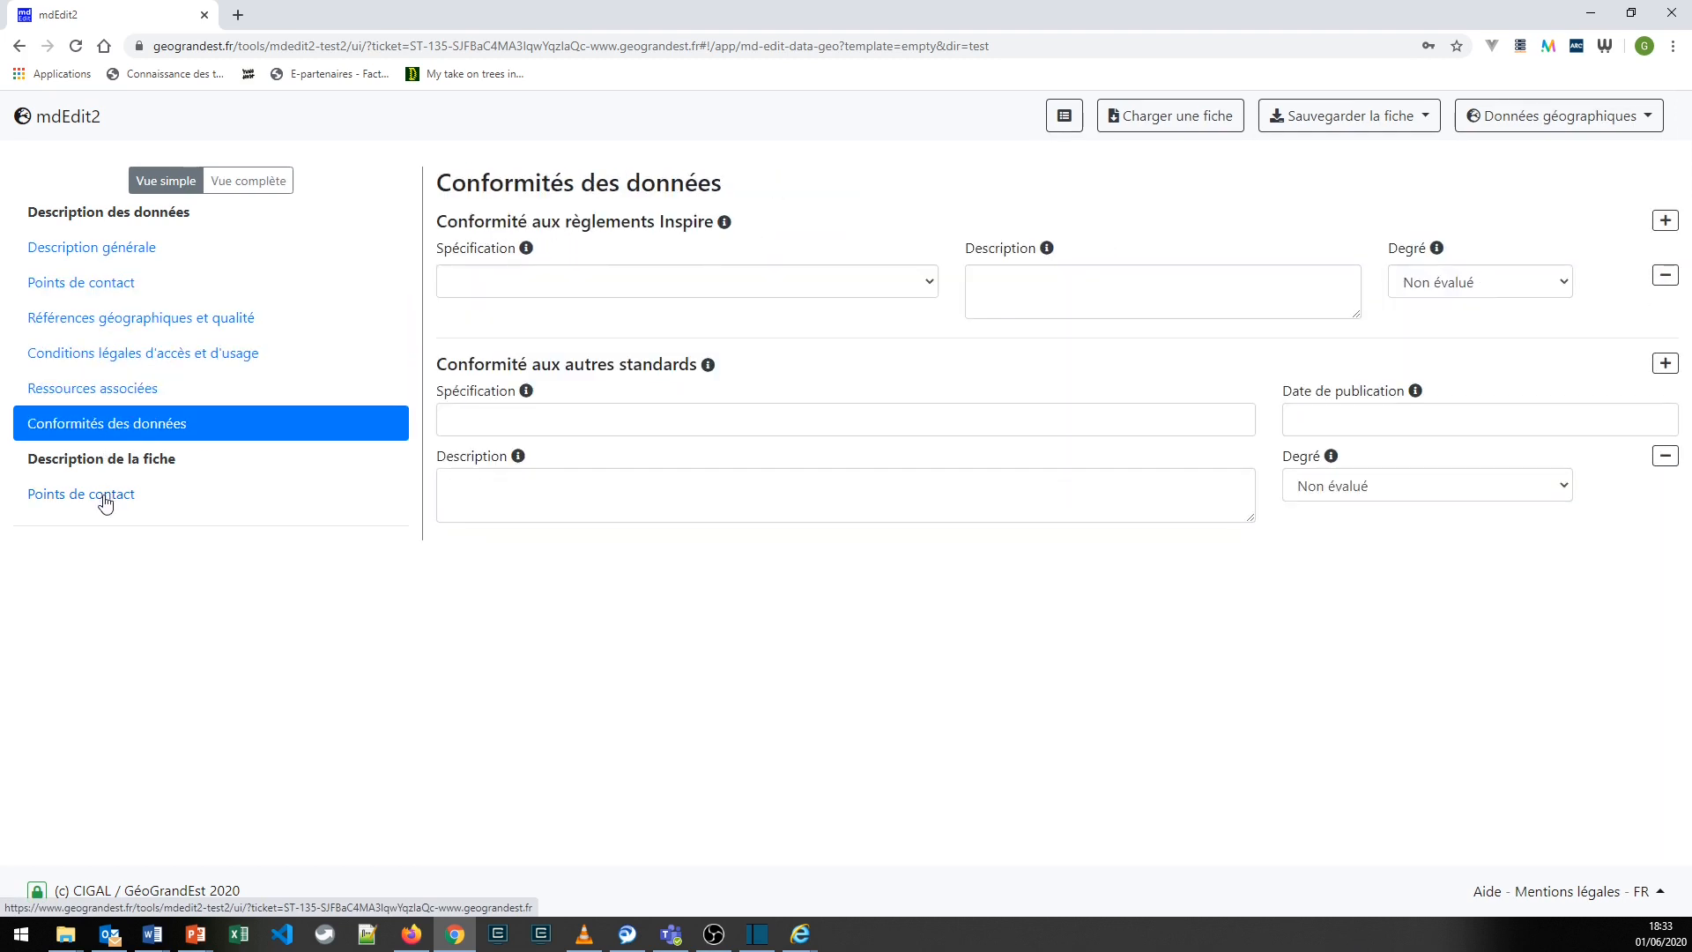
{"action": "left_click", "coordinate": [106, 495]}
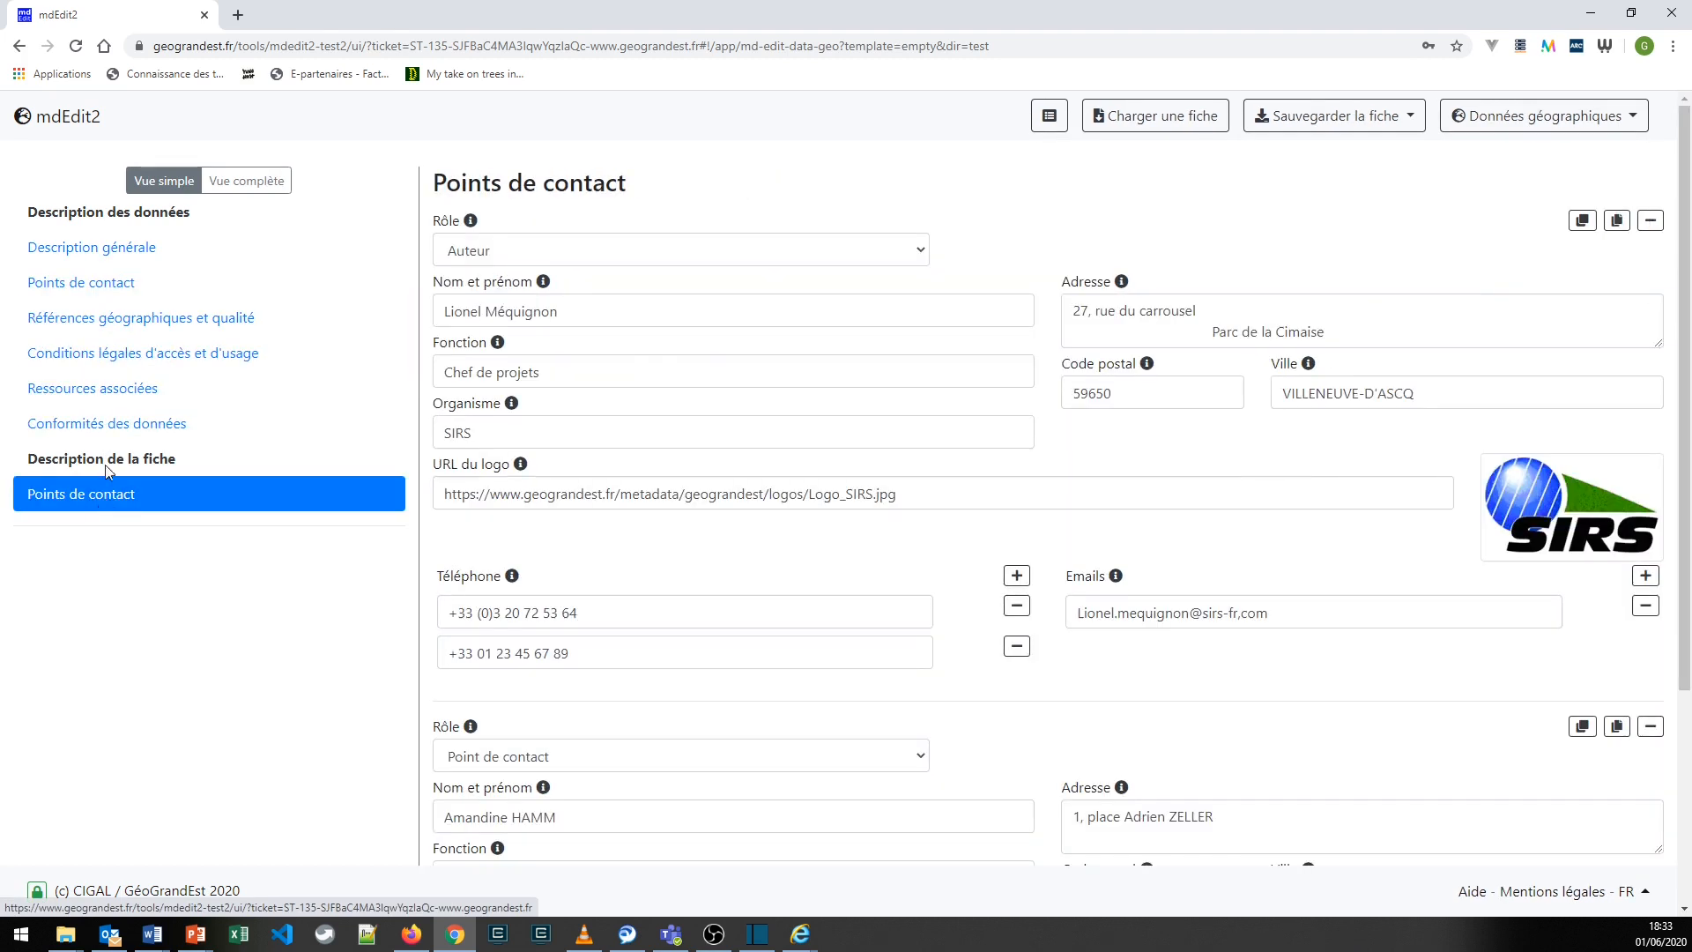
- Compare the complete view with the simple view, and return to the Description générale section in simple view
{"action": "left_click", "coordinate": [246, 182]}
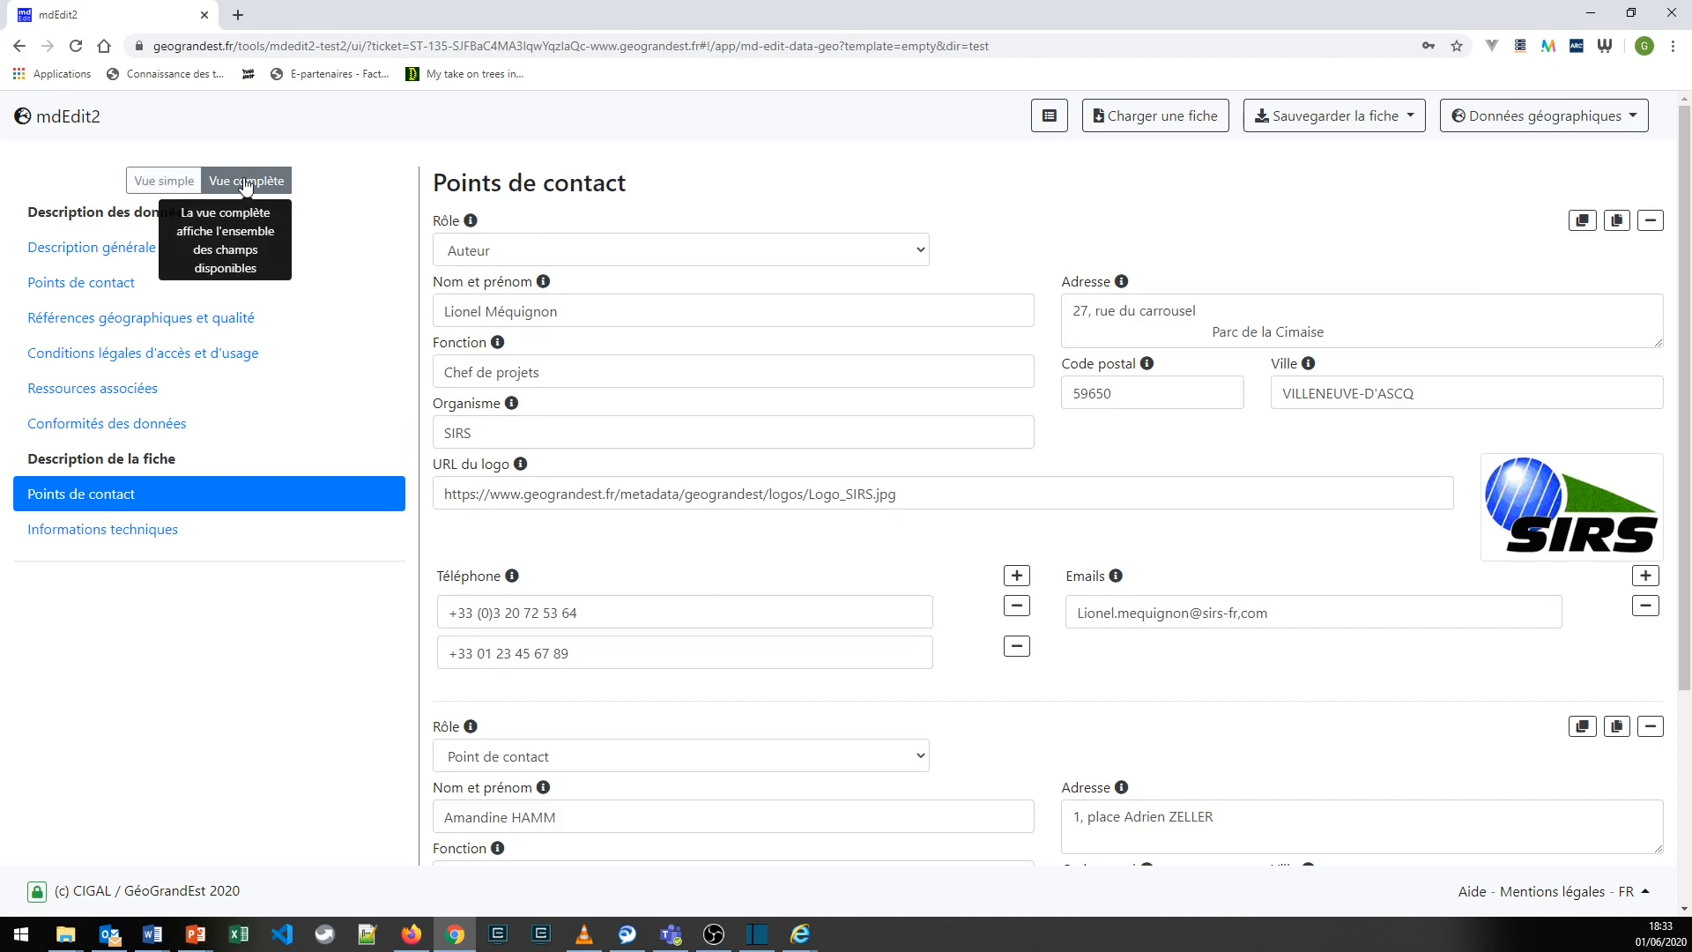
{"action": "left_click", "coordinate": [155, 185]}
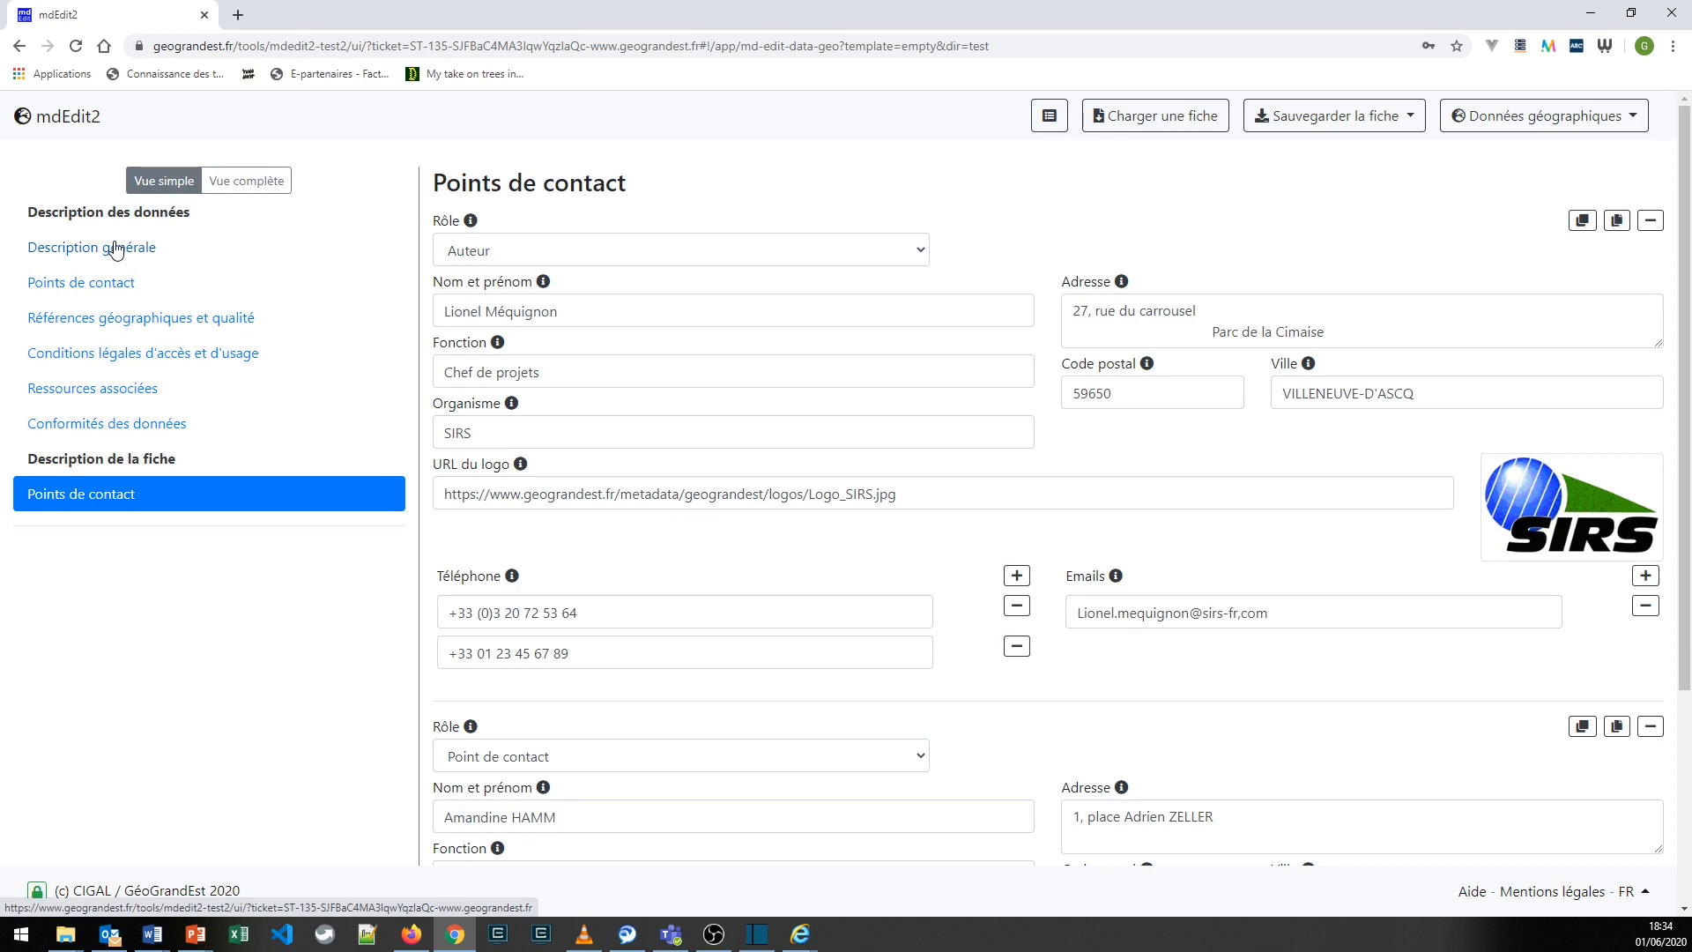
{"action": "left_click", "coordinate": [115, 250]}
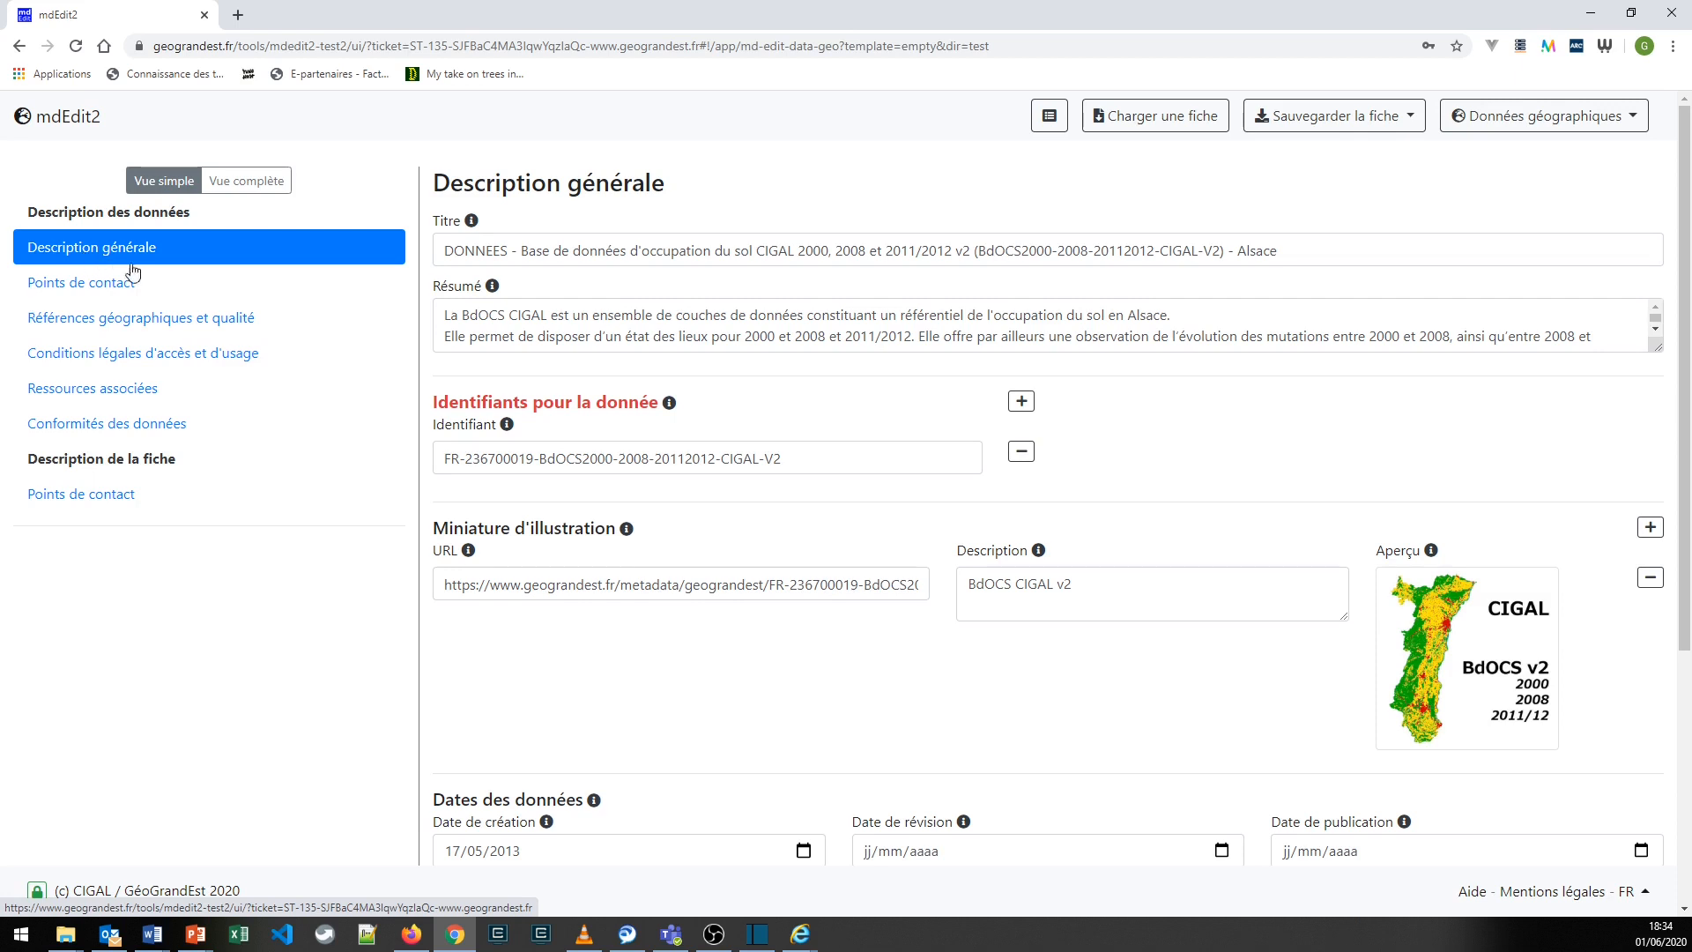
- Clear the record's Titre field and restore its original text from the previously entered values
{"action": "left_click_drag", "start_coordinate": [445, 251], "coordinate": [1357, 233]}
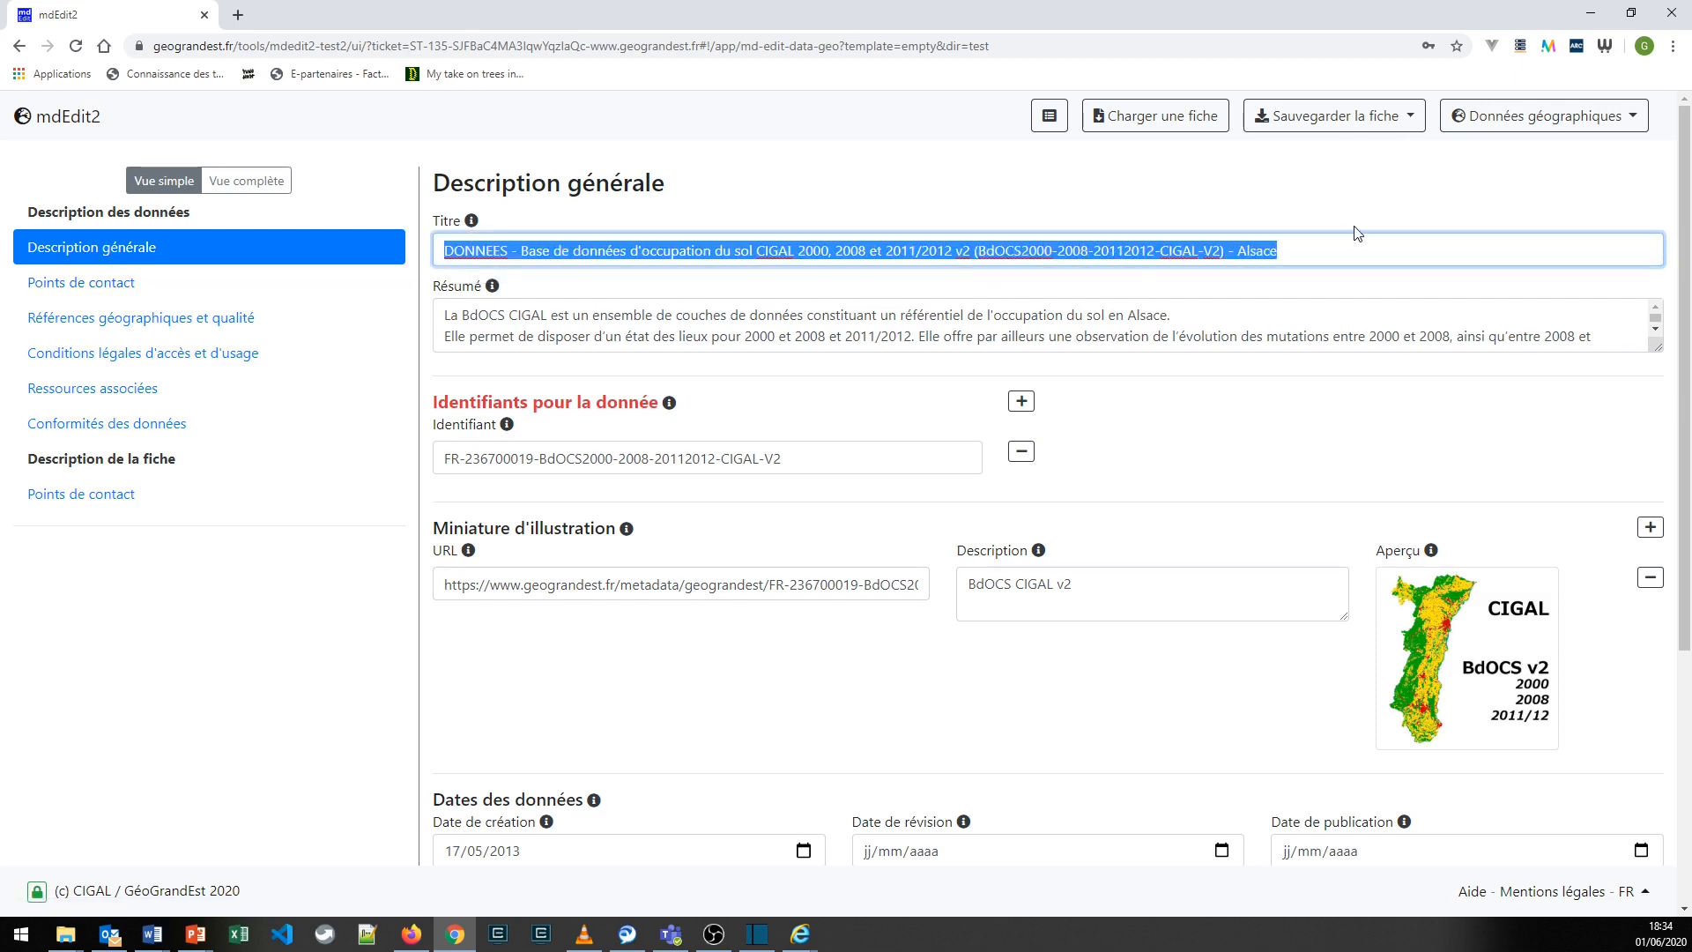
{"action": "key", "text": "BackSpace"}
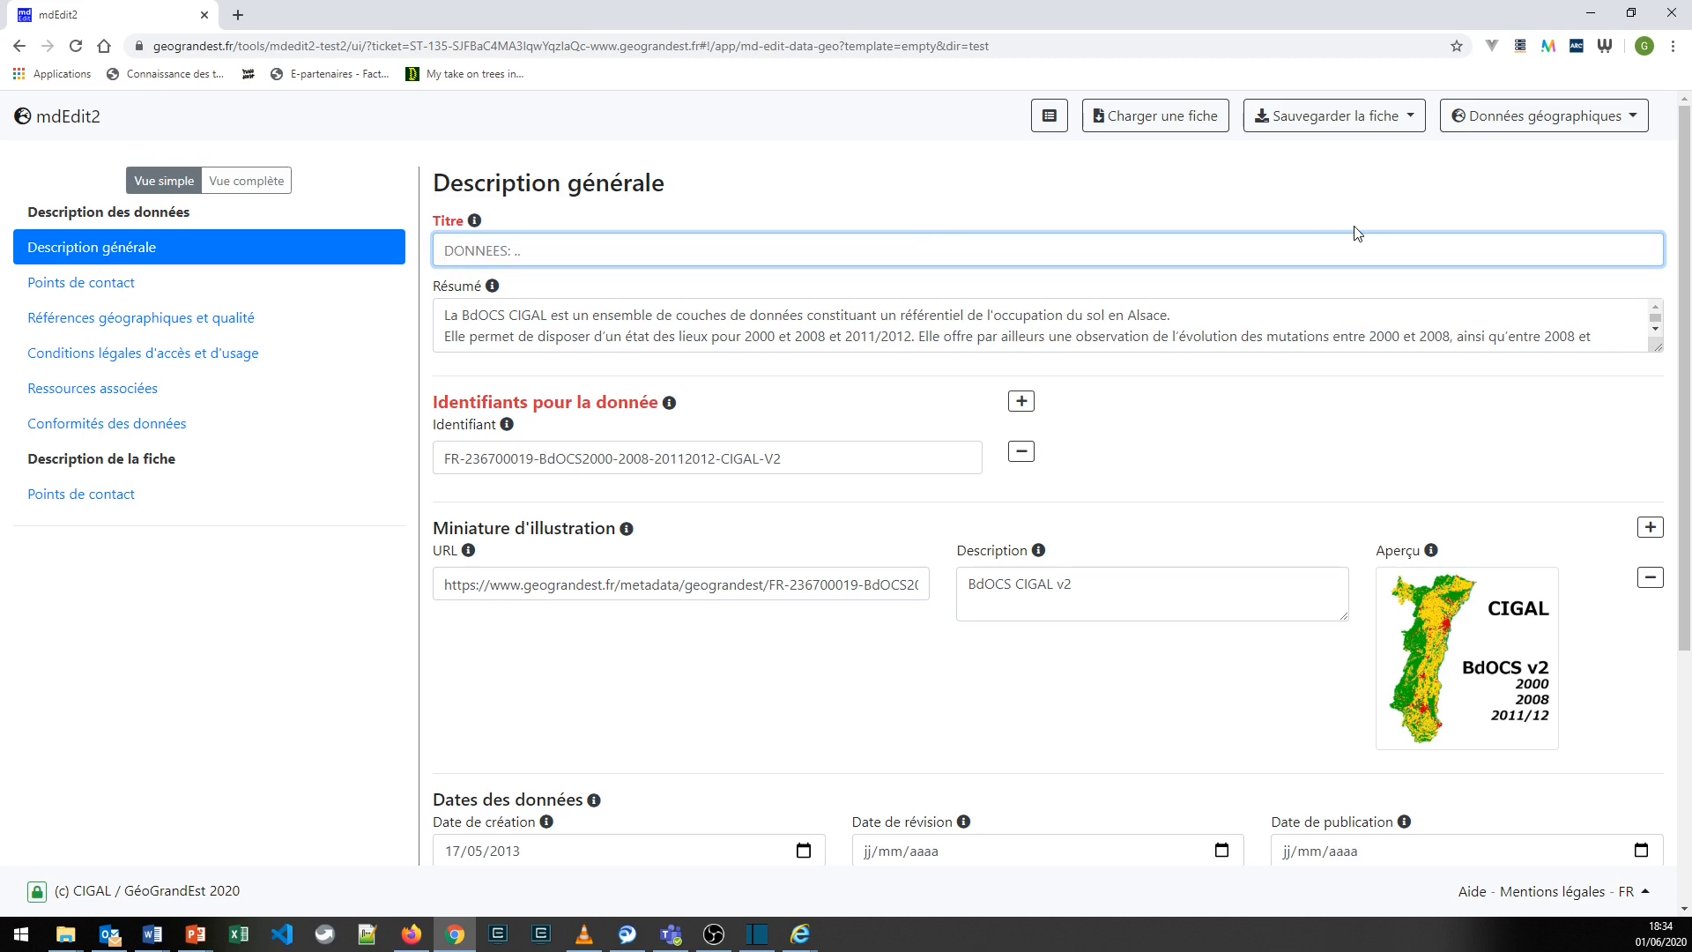
{"action": "left_click", "coordinate": [889, 223]}
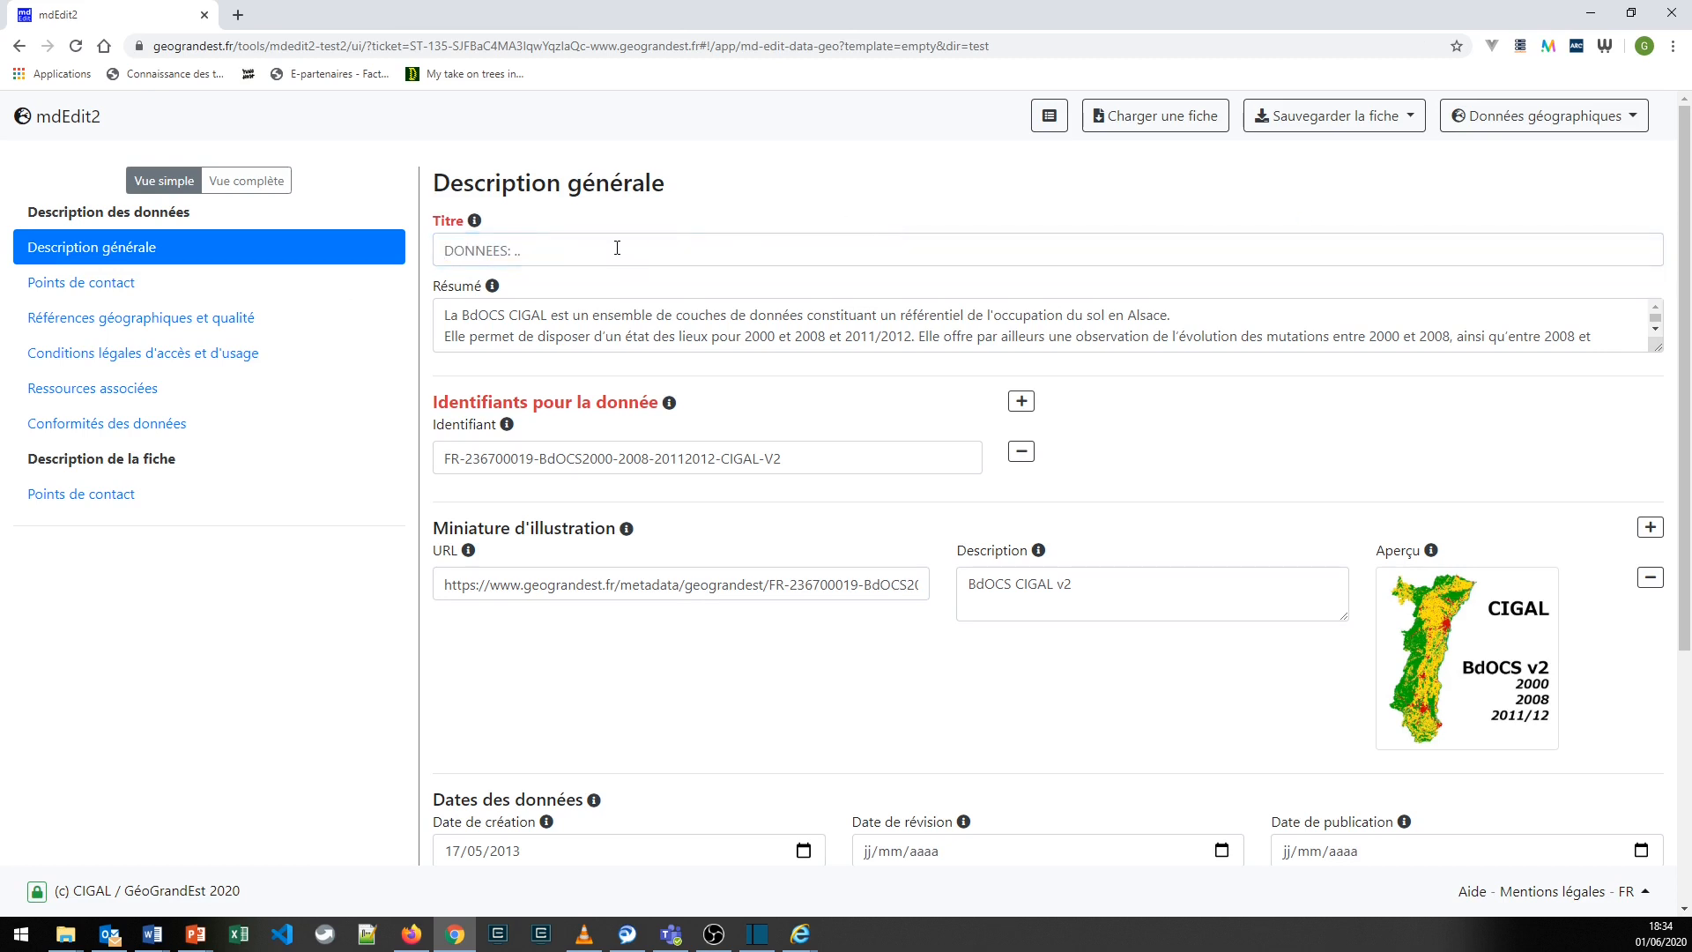
{"action": "left_click", "coordinate": [468, 252]}
{"action": "key", "text": "Down"}
{"action": "key", "text": "Return"}
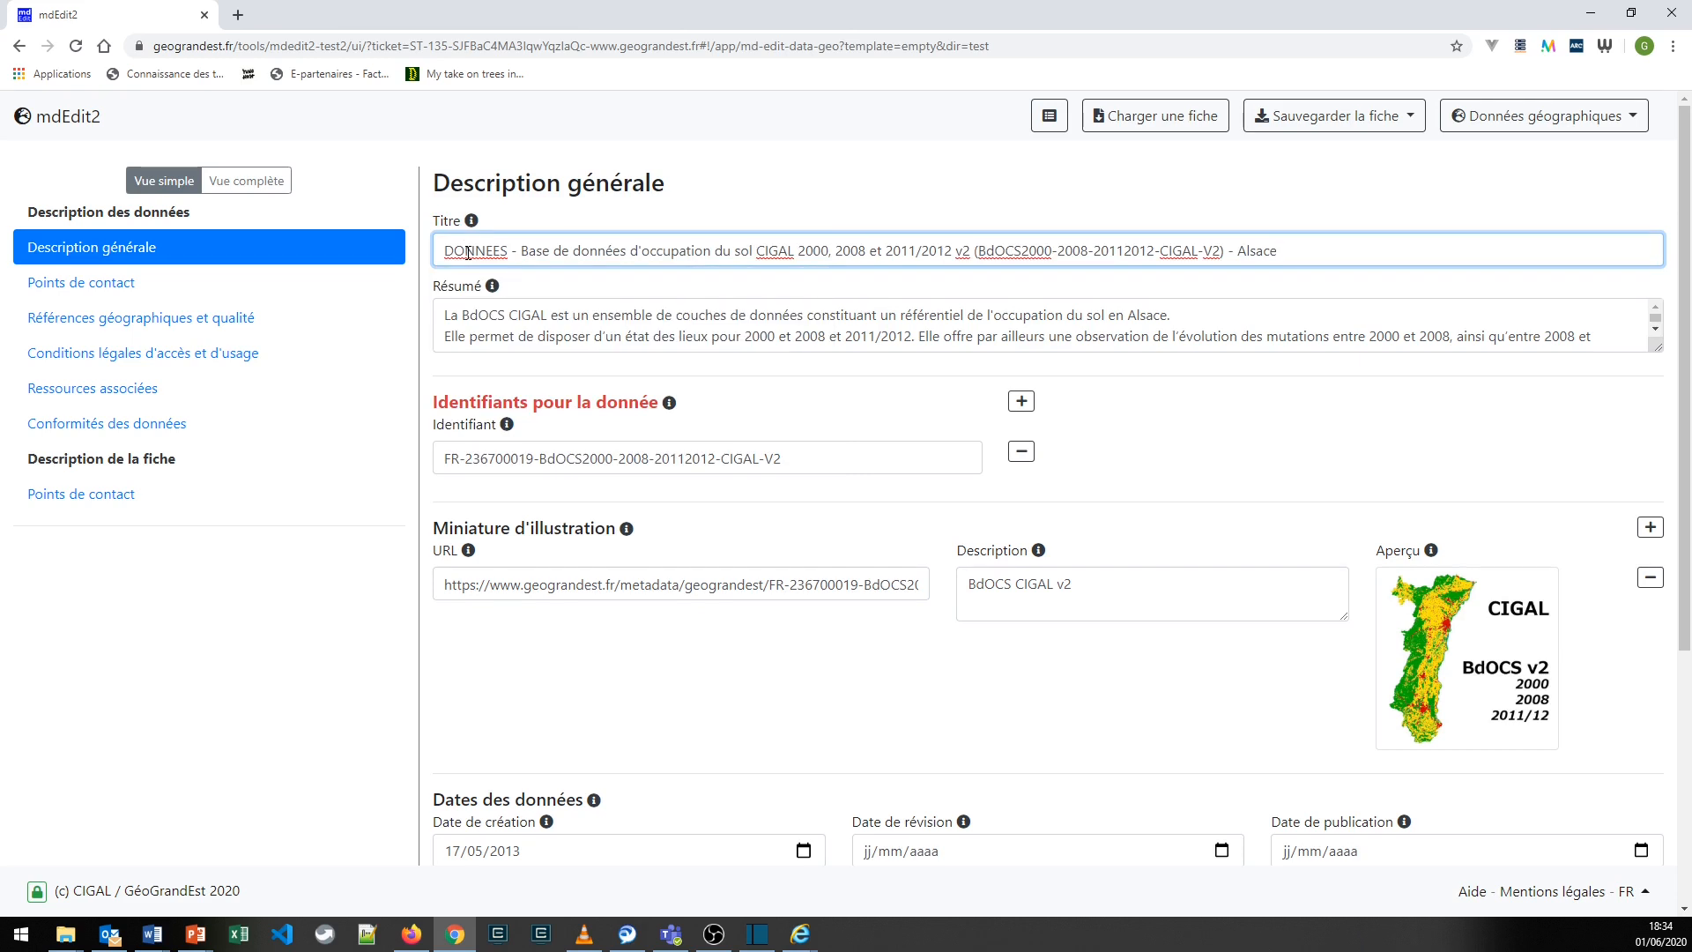
{"action": "left_click", "coordinate": [701, 217]}
- Examine the parts of the title: the DONNEES prefix, the dataset name, the years covered and the Alsace location
{"action": "left_click_drag", "start_coordinate": [521, 252], "coordinate": [971, 248]}
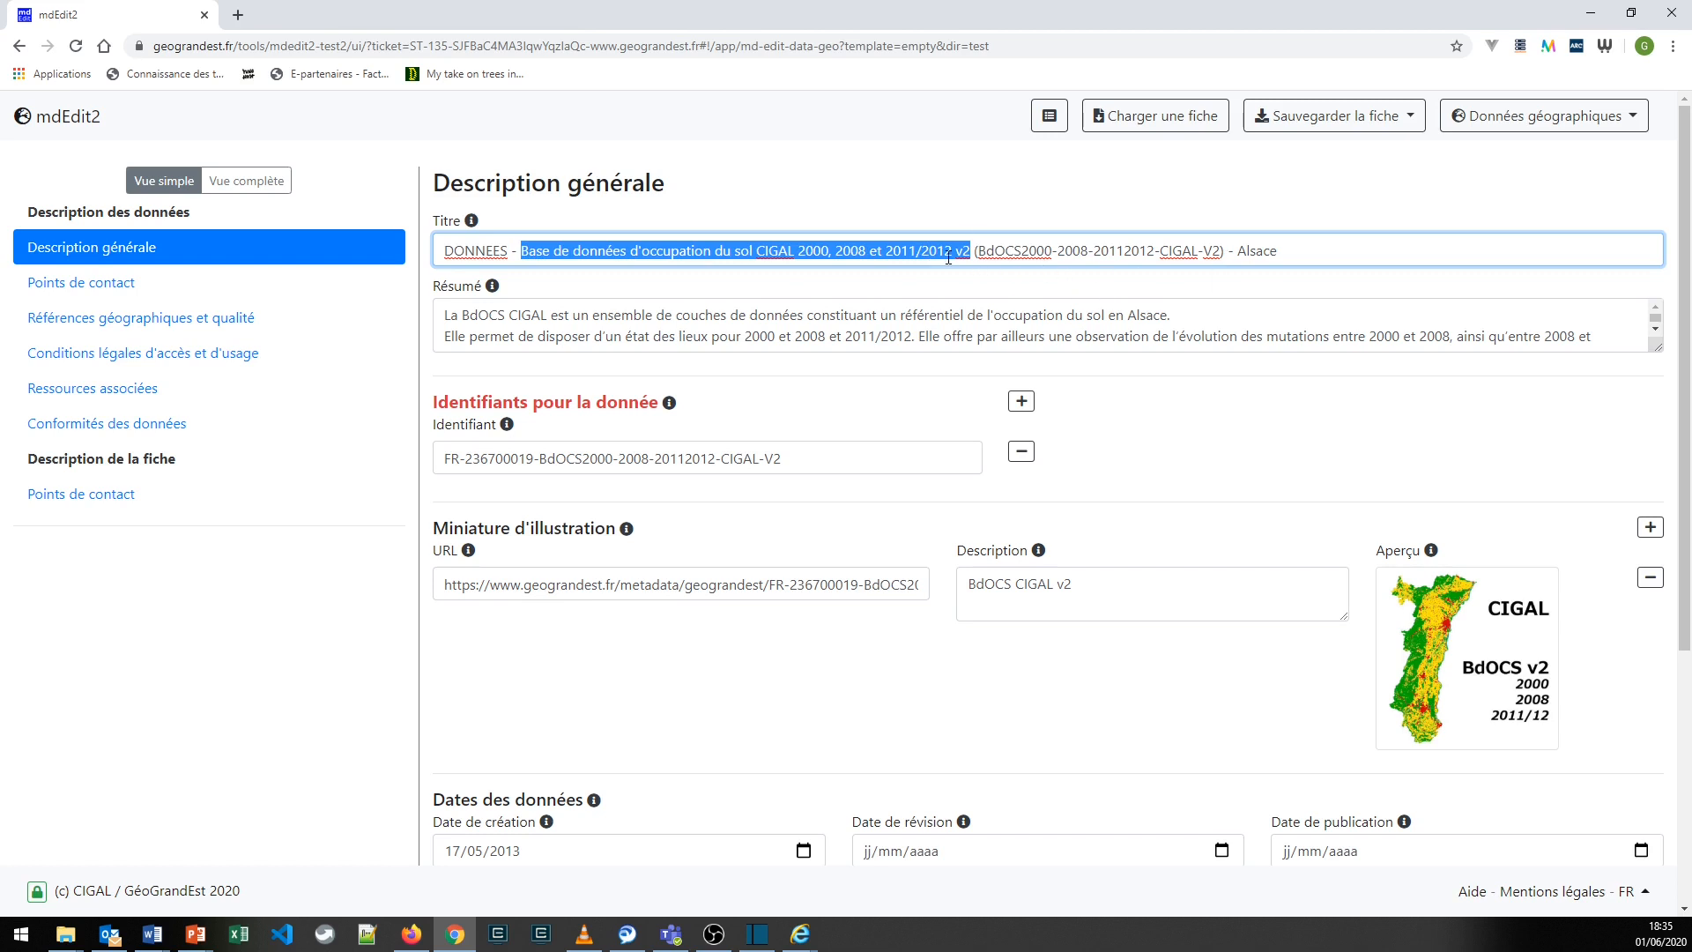
{"action": "left_click", "coordinate": [915, 251]}
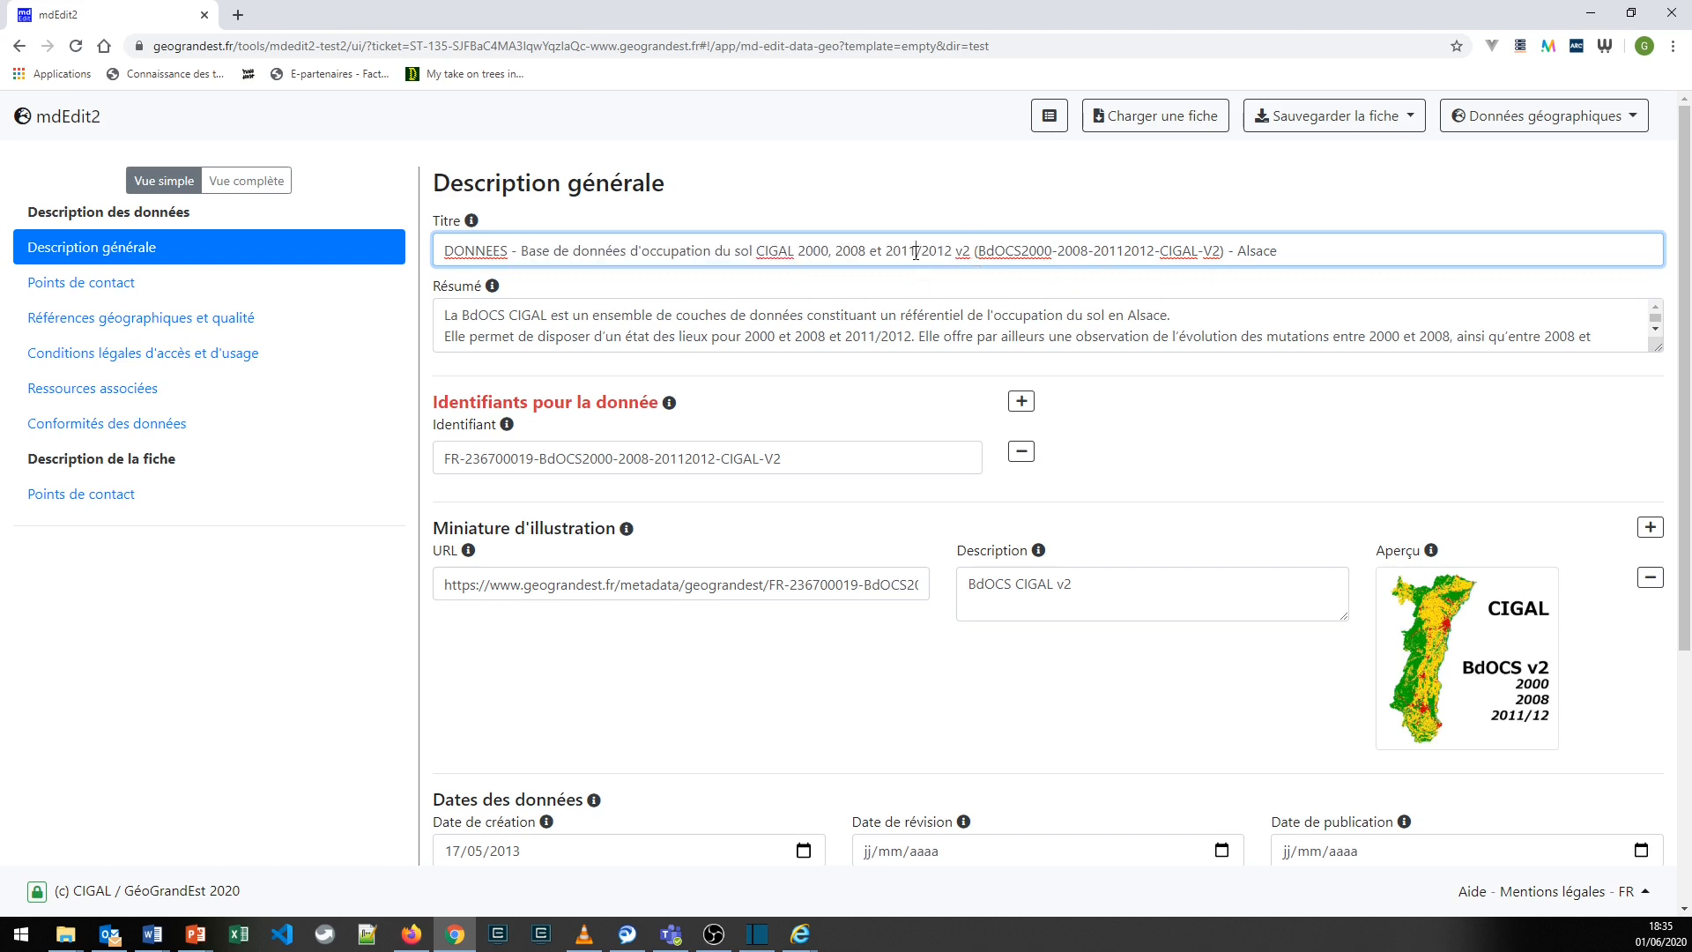
{"action": "double_click", "coordinate": [1248, 250]}
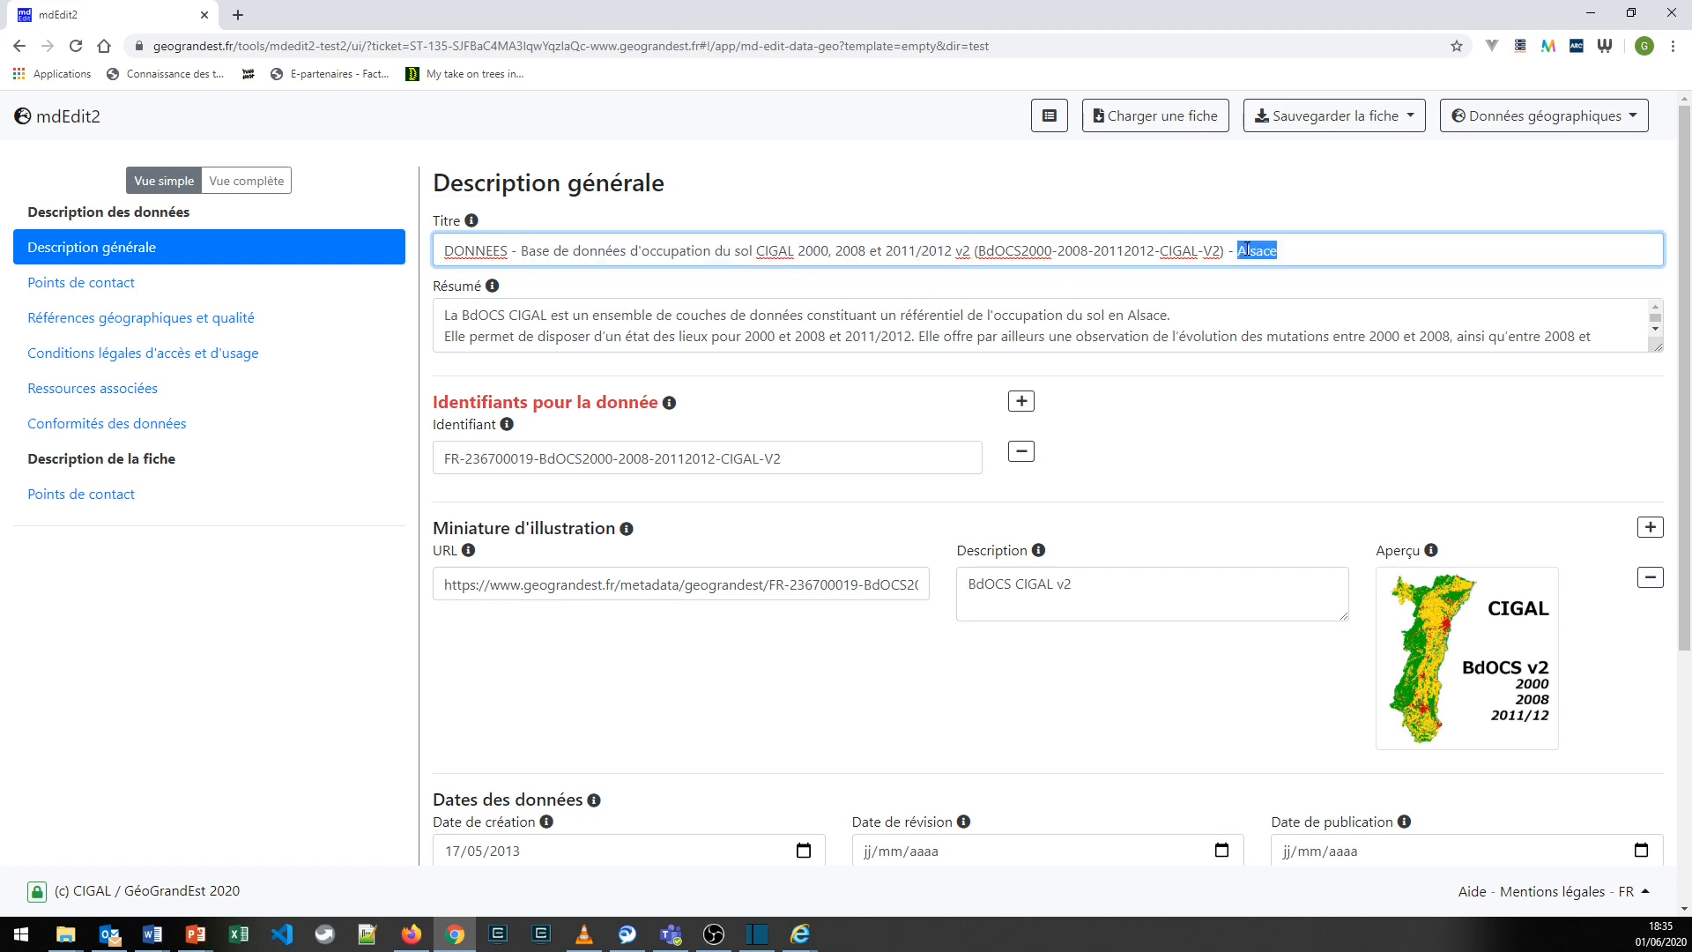
{"action": "left_click", "coordinate": [1286, 285]}
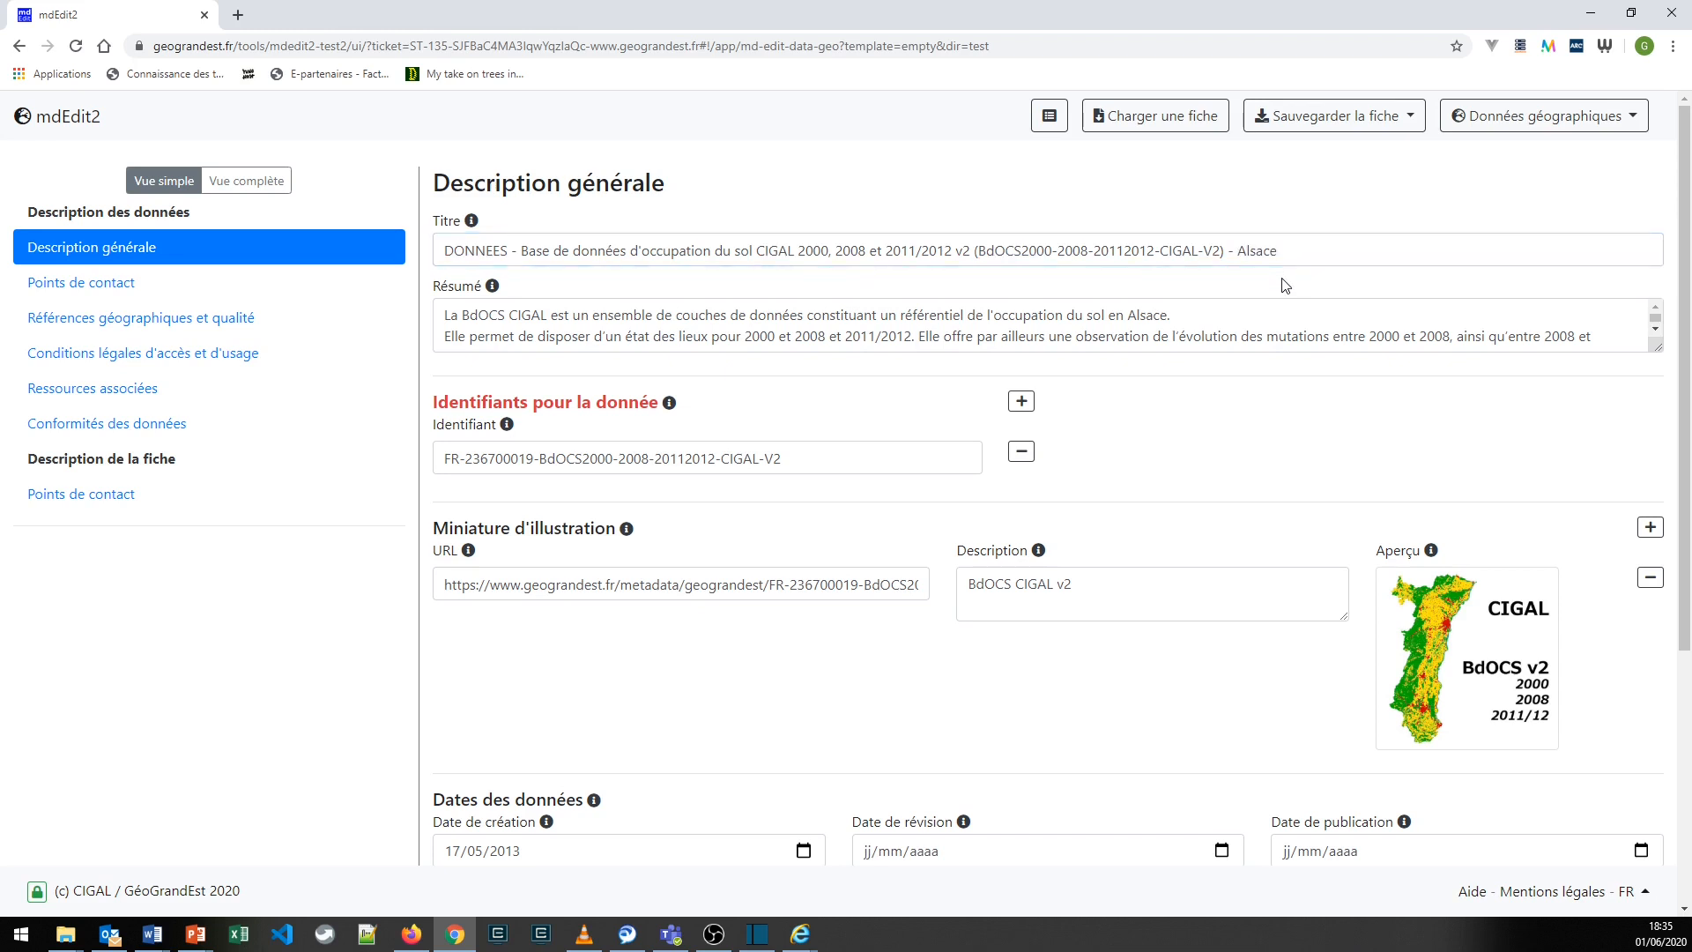
{"action": "double_click", "coordinate": [456, 252]}
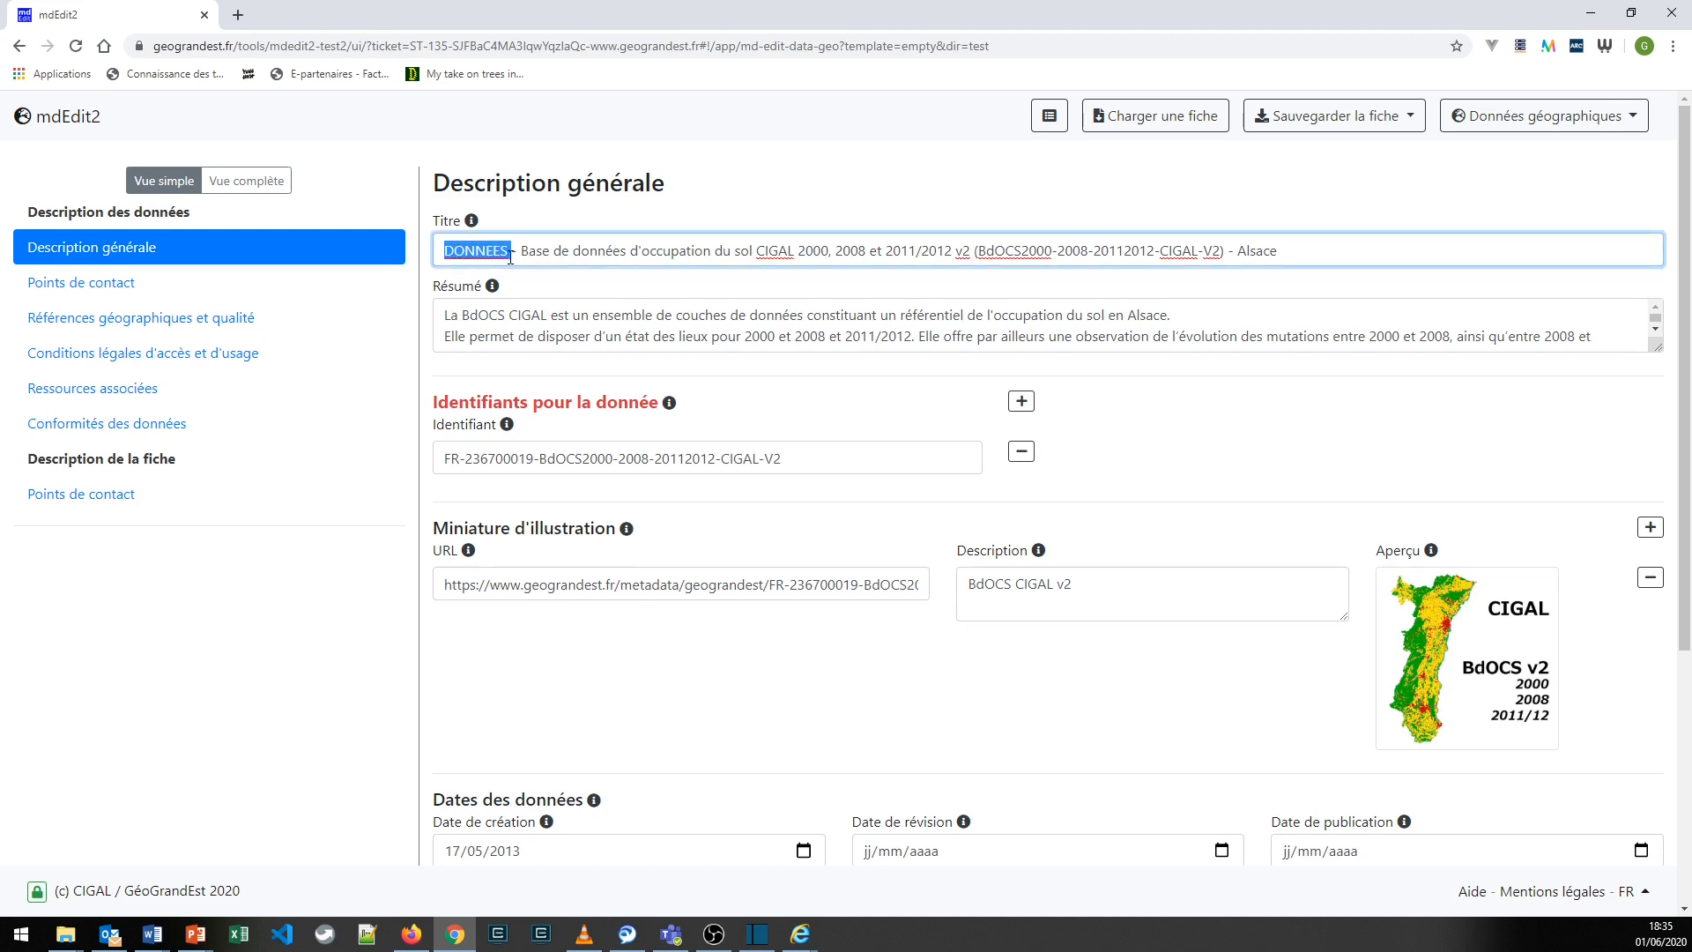
{"action": "left_click_drag", "start_coordinate": [524, 253], "coordinate": [955, 252]}
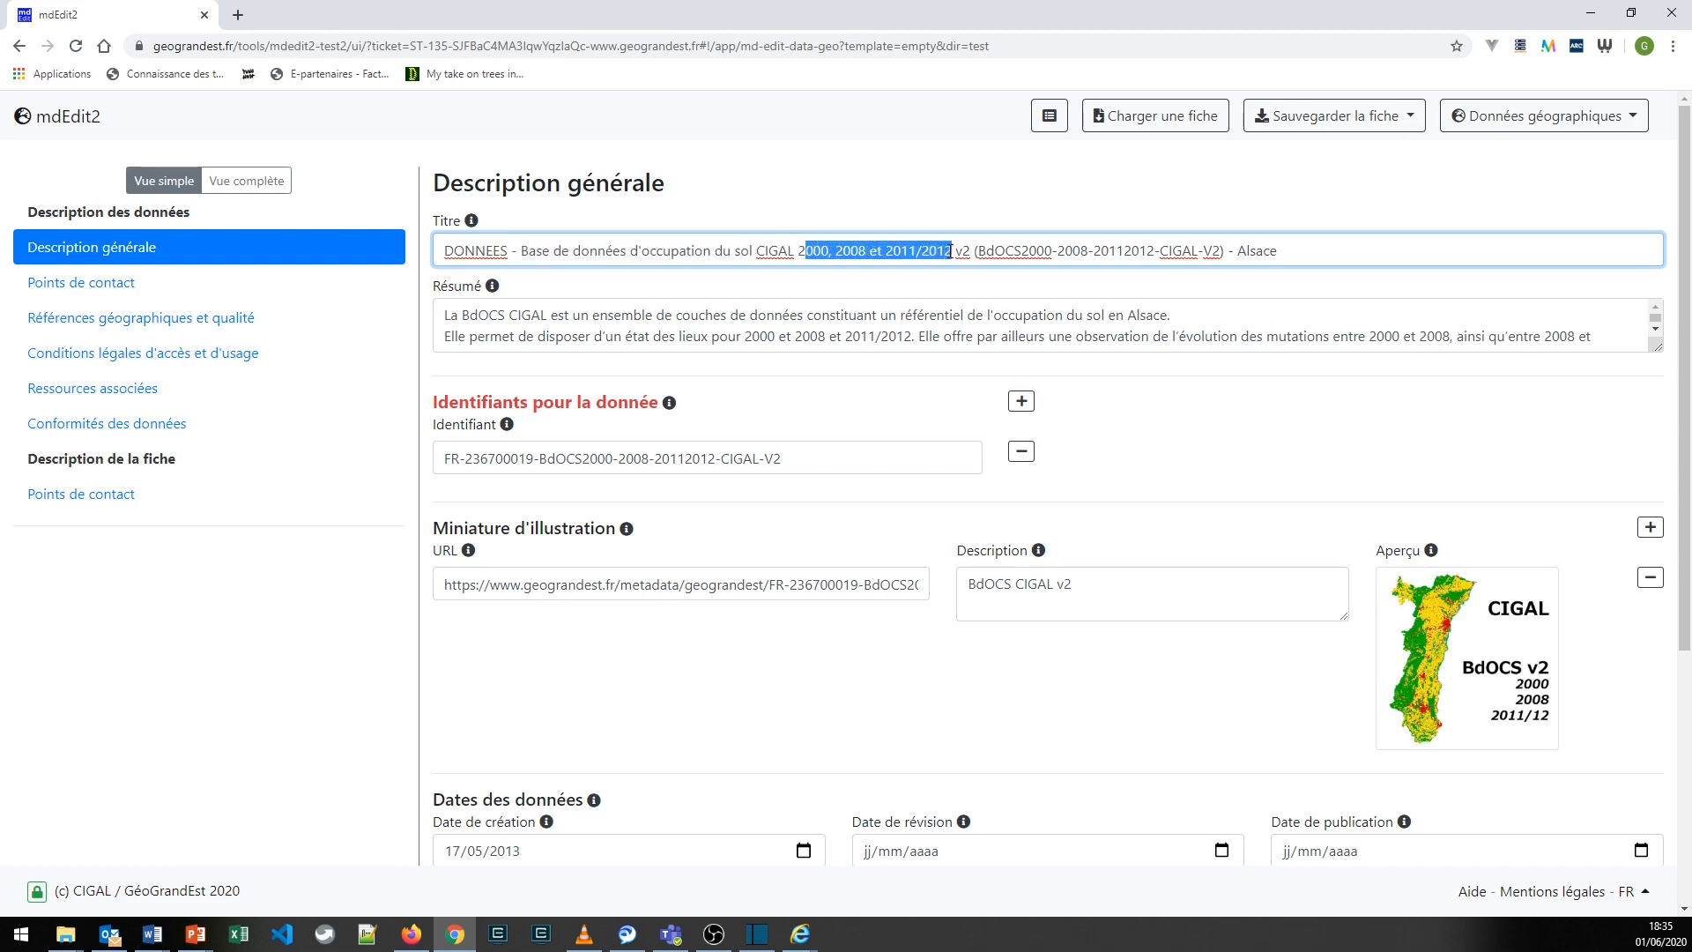
{"action": "left_click", "coordinate": [1062, 291]}
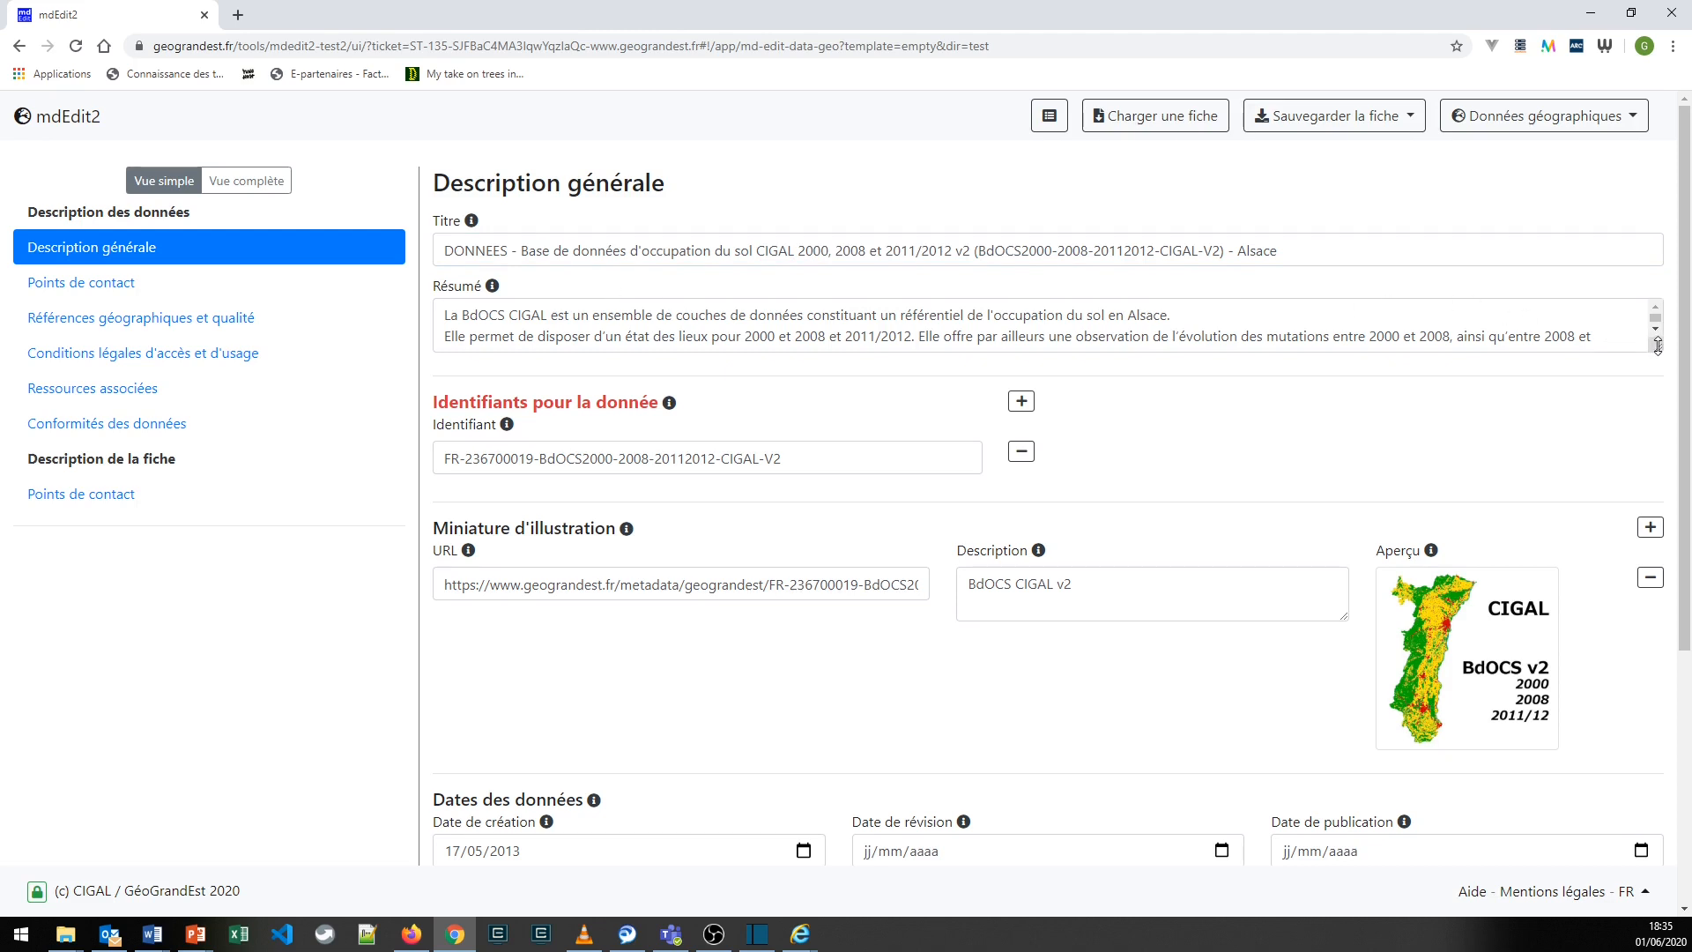
- Enlarge the Résumé field to show its full text, and examine the structure of the data identifier
{"action": "left_click_drag", "start_coordinate": [1654, 344], "coordinate": [1655, 399]}
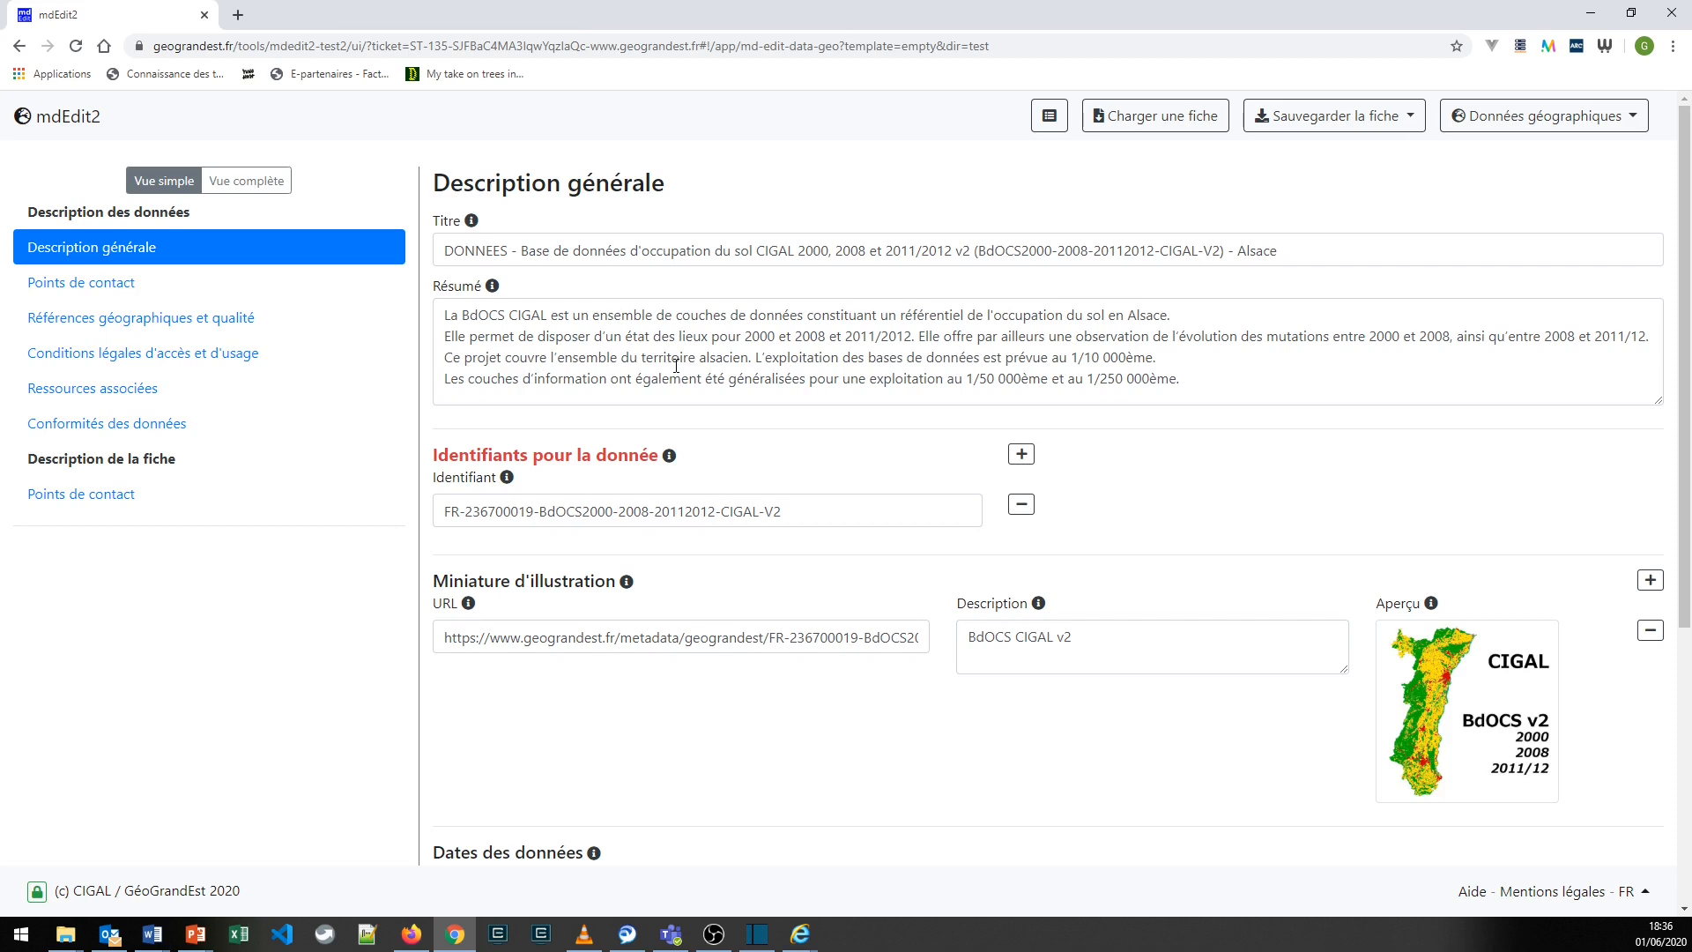
{"action": "left_click", "coordinate": [446, 512]}
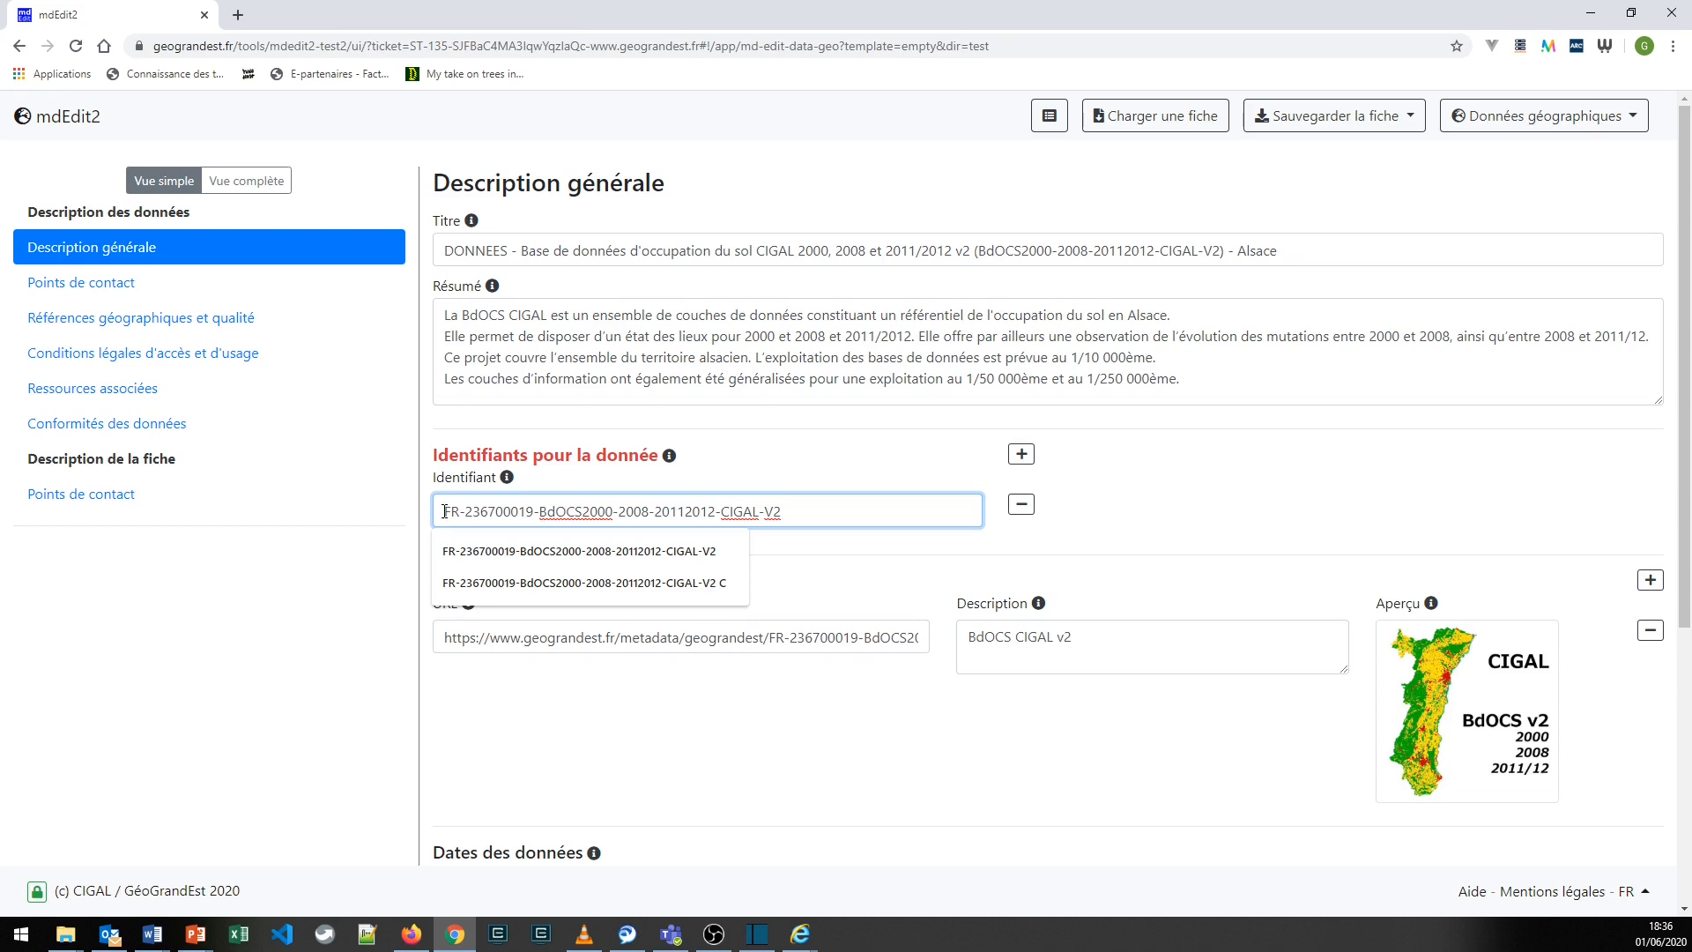
{"action": "left_click_drag", "start_coordinate": [445, 511], "coordinate": [786, 538]}
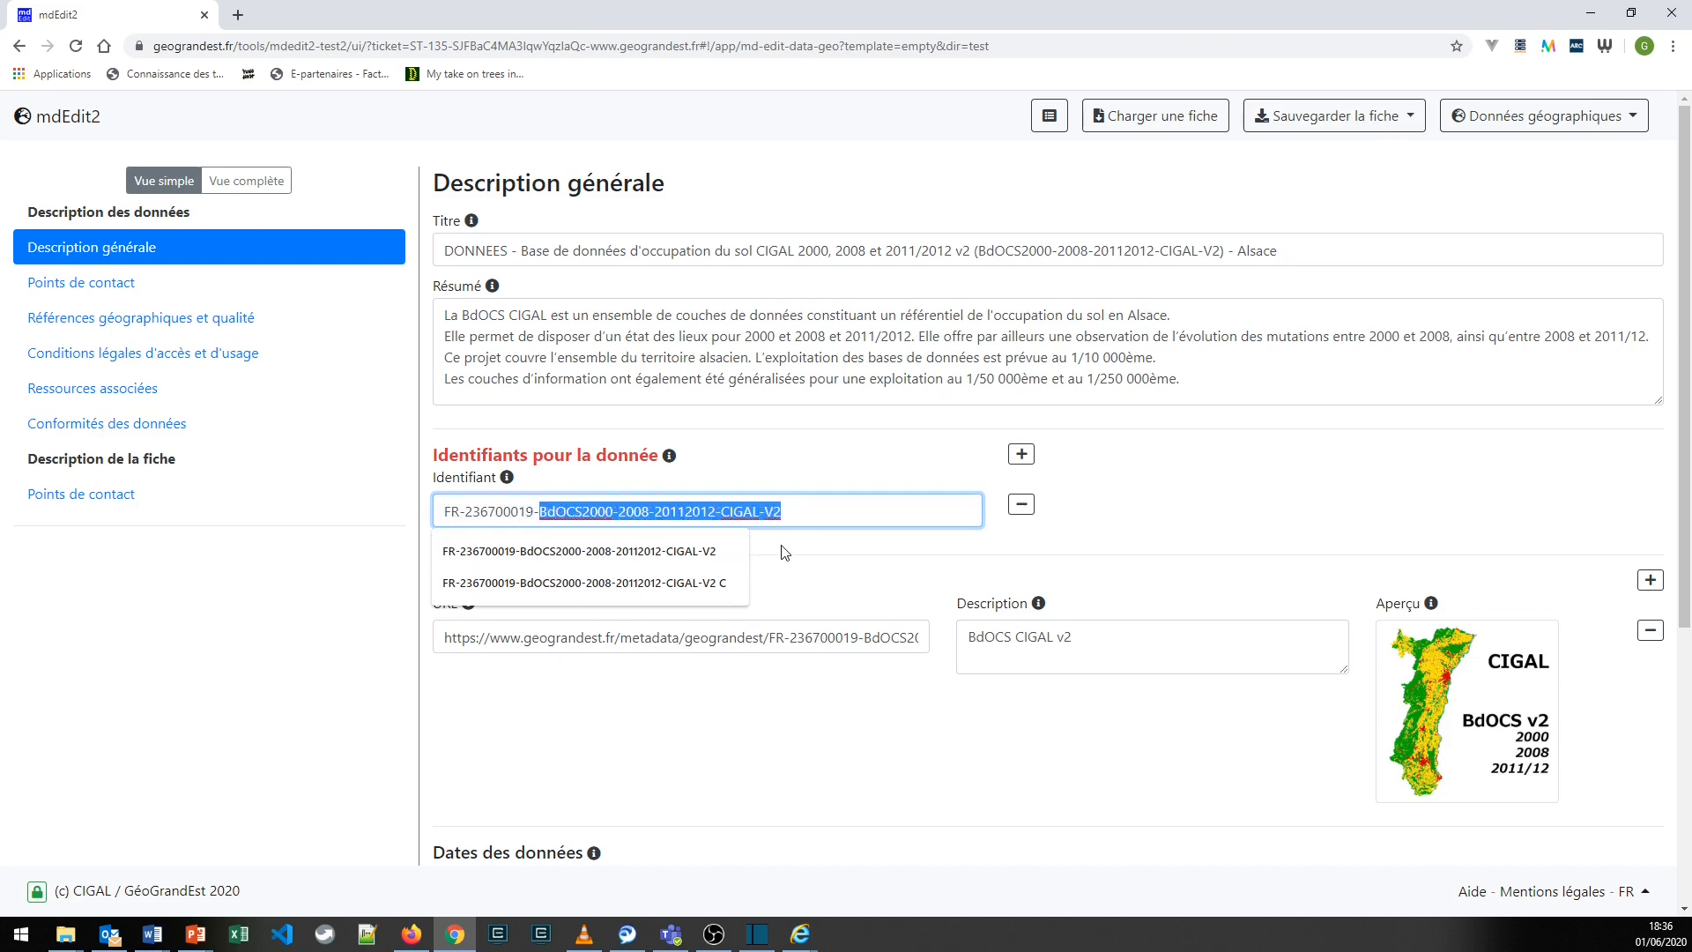
{"action": "left_click", "coordinate": [784, 553]}
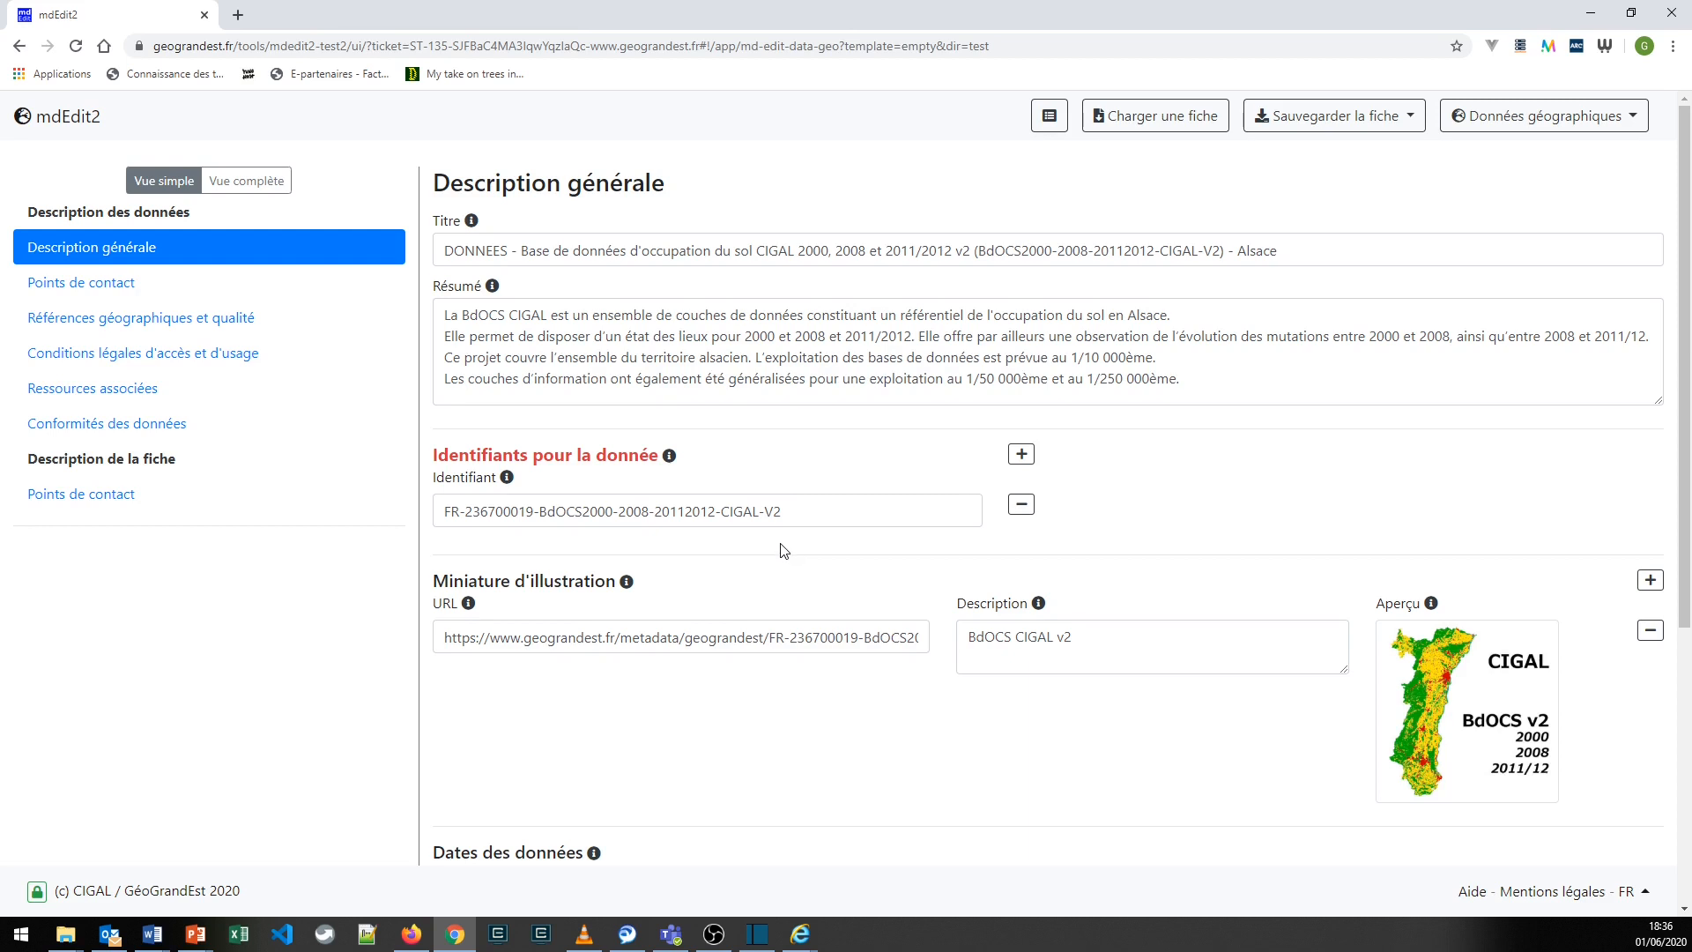
- Examine the options available for Categorie internationale and Thème européen in the general description
{"action": "scroll", "coordinate": [784, 551], "scroll_direction": "down", "scroll_amount": 4}
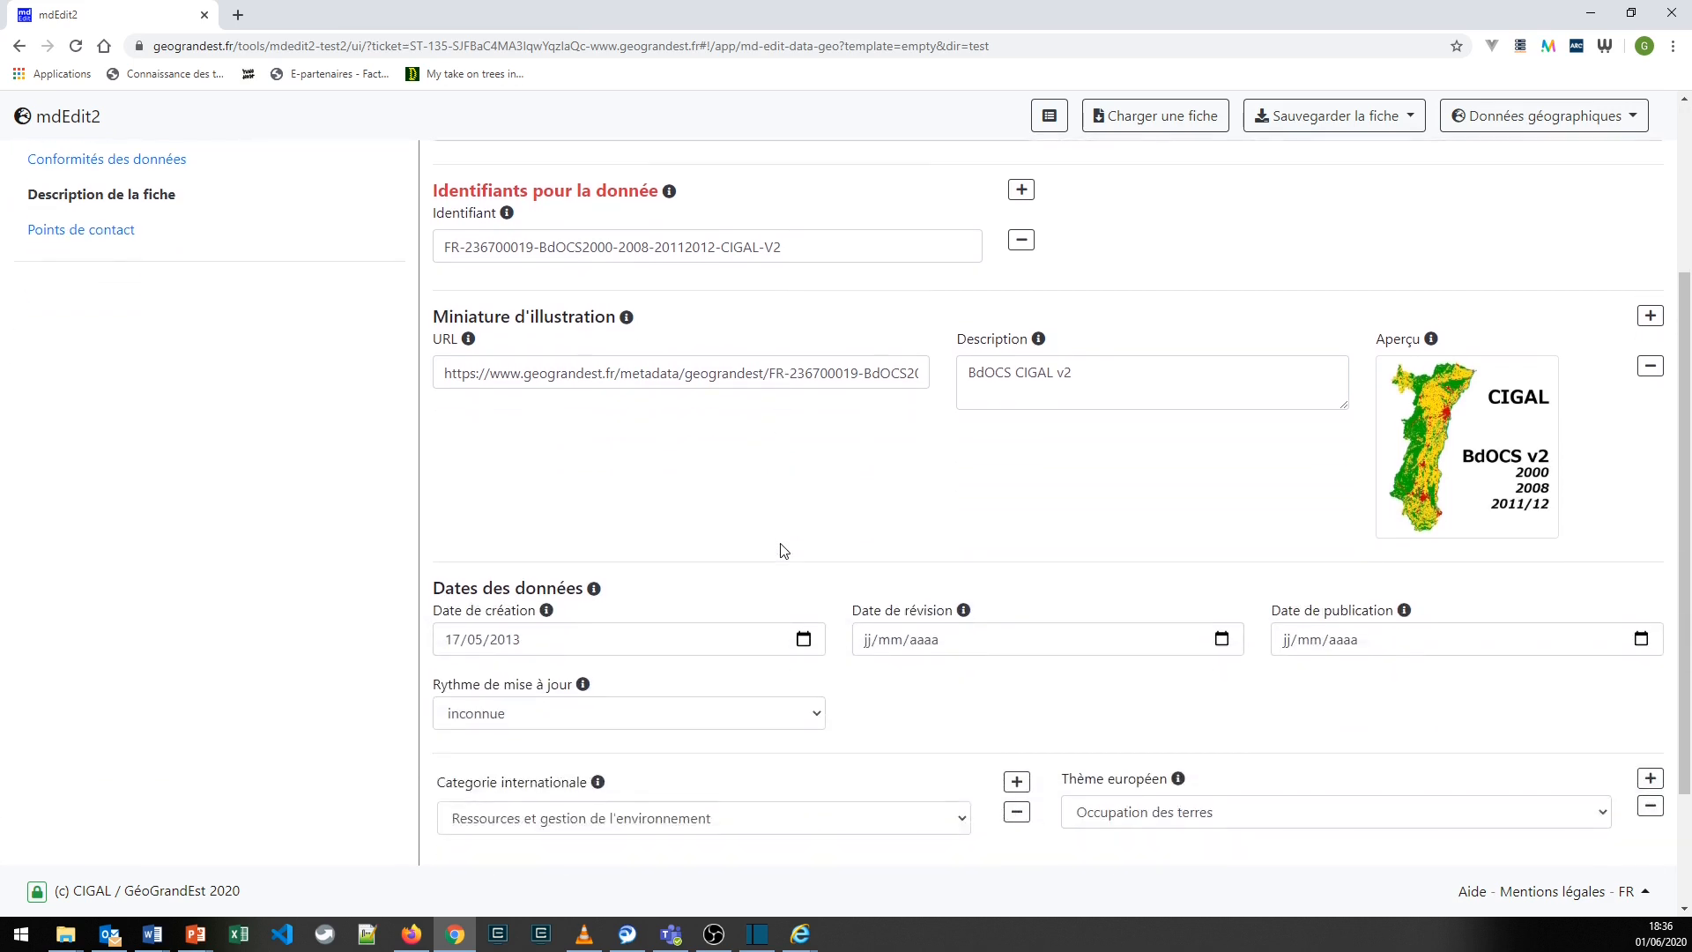
{"action": "scroll", "coordinate": [784, 551], "scroll_direction": "down", "scroll_amount": 1}
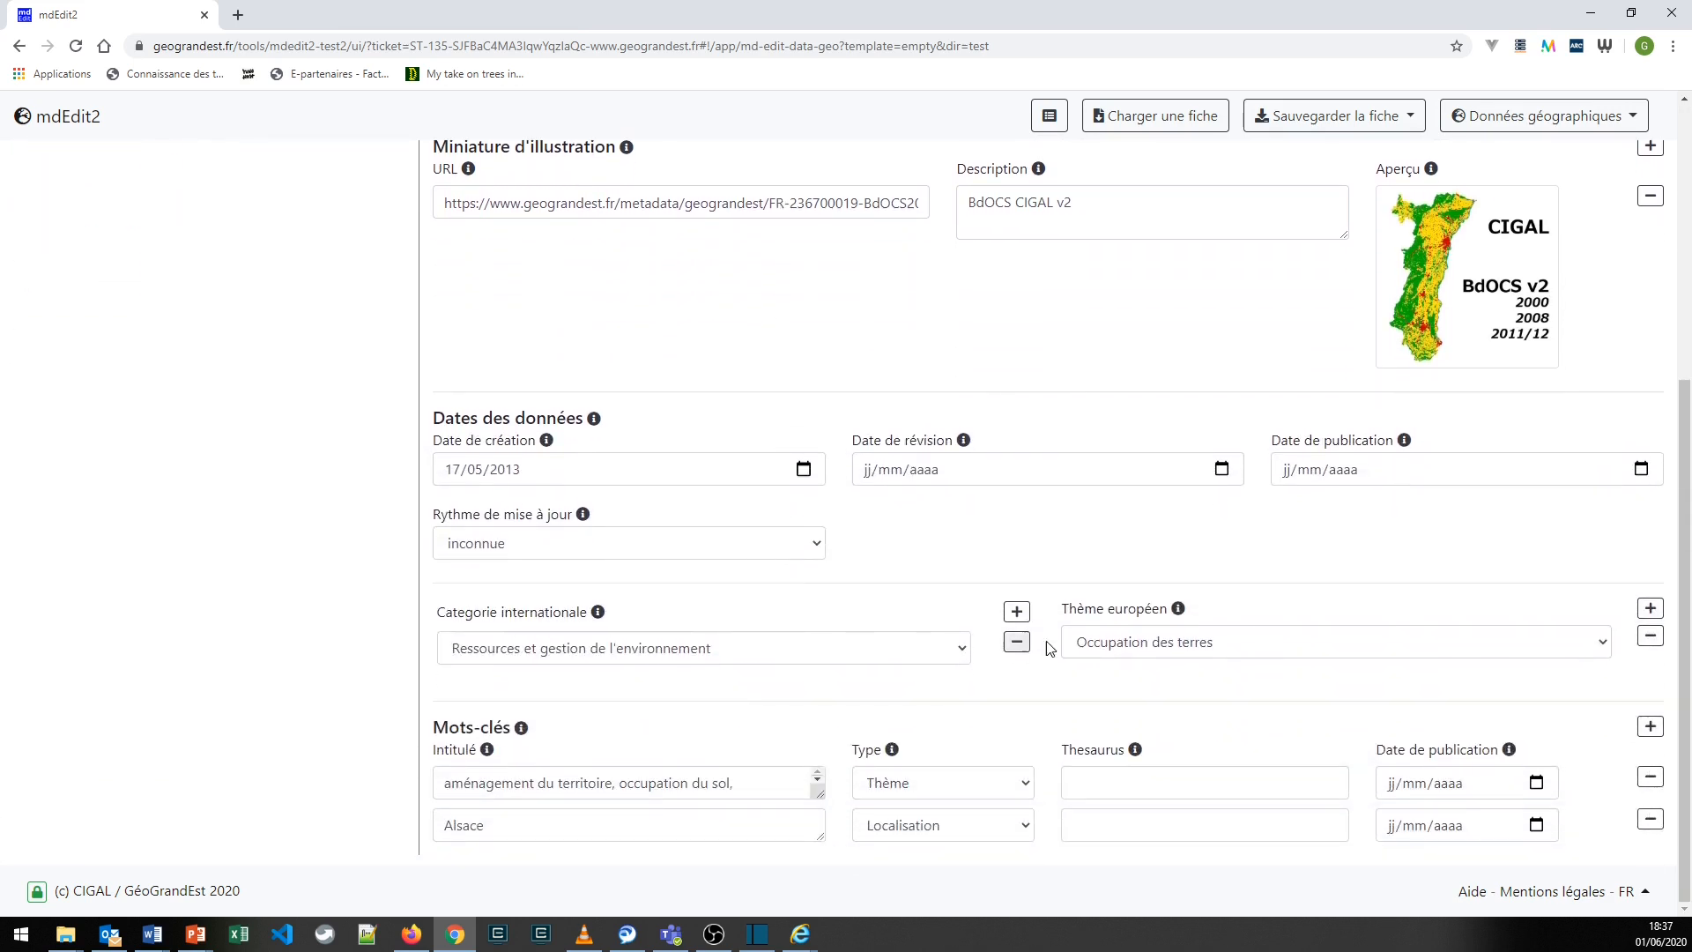
{"action": "left_click", "coordinate": [960, 650]}
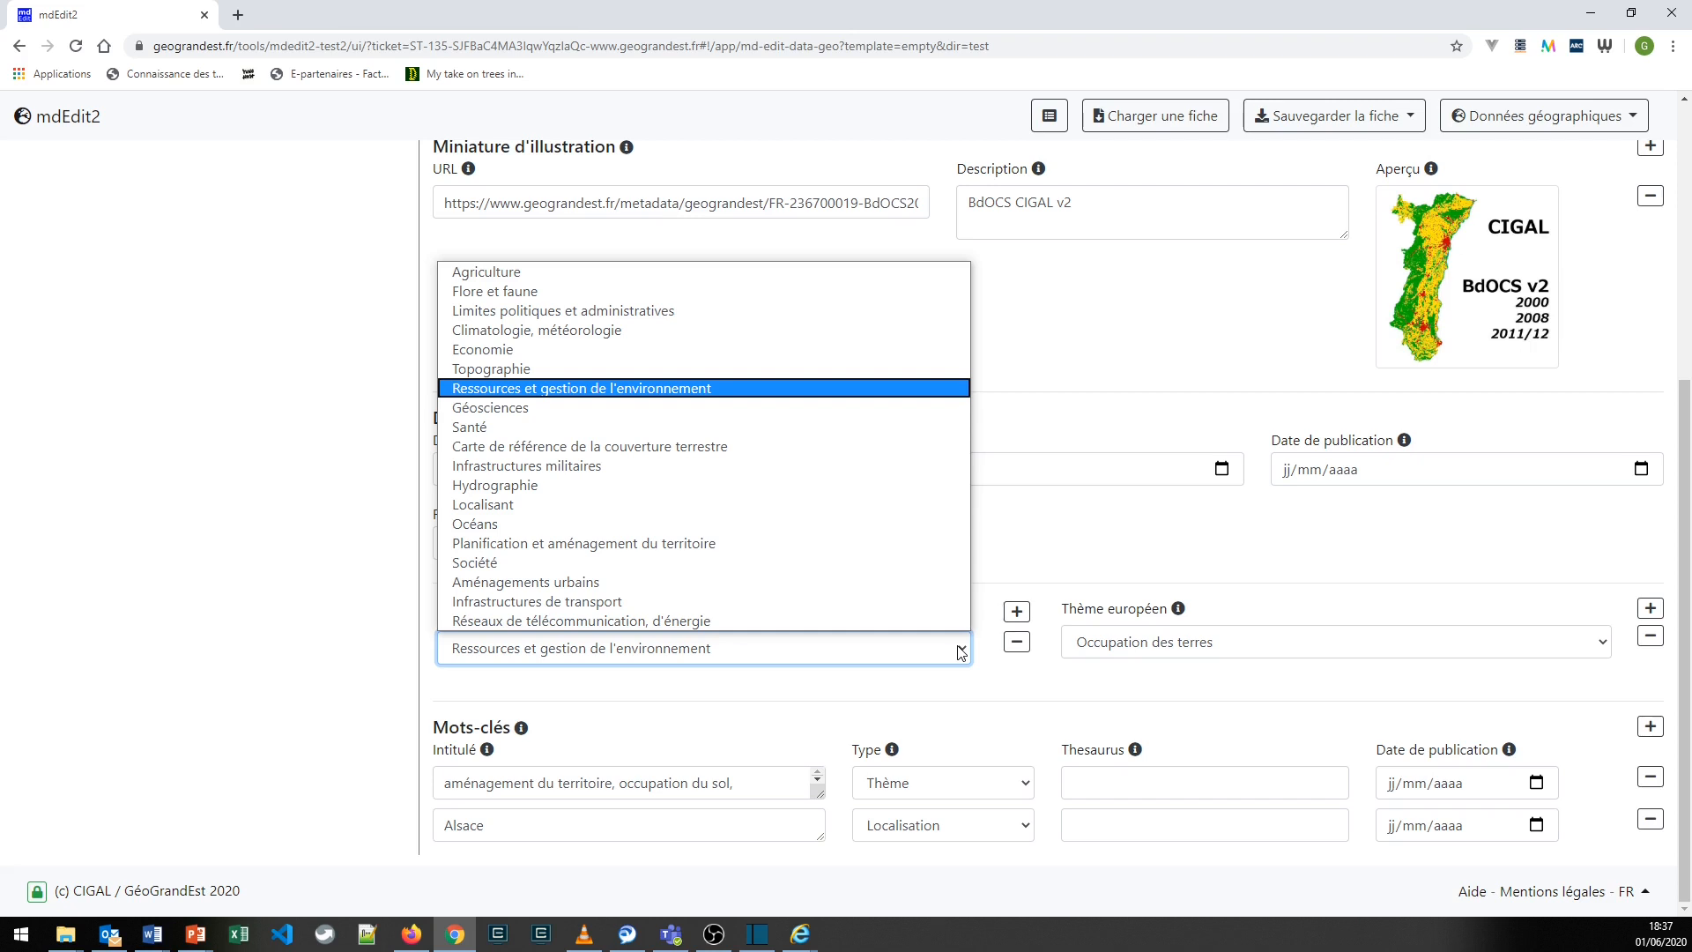
{"action": "left_click", "coordinate": [960, 651]}
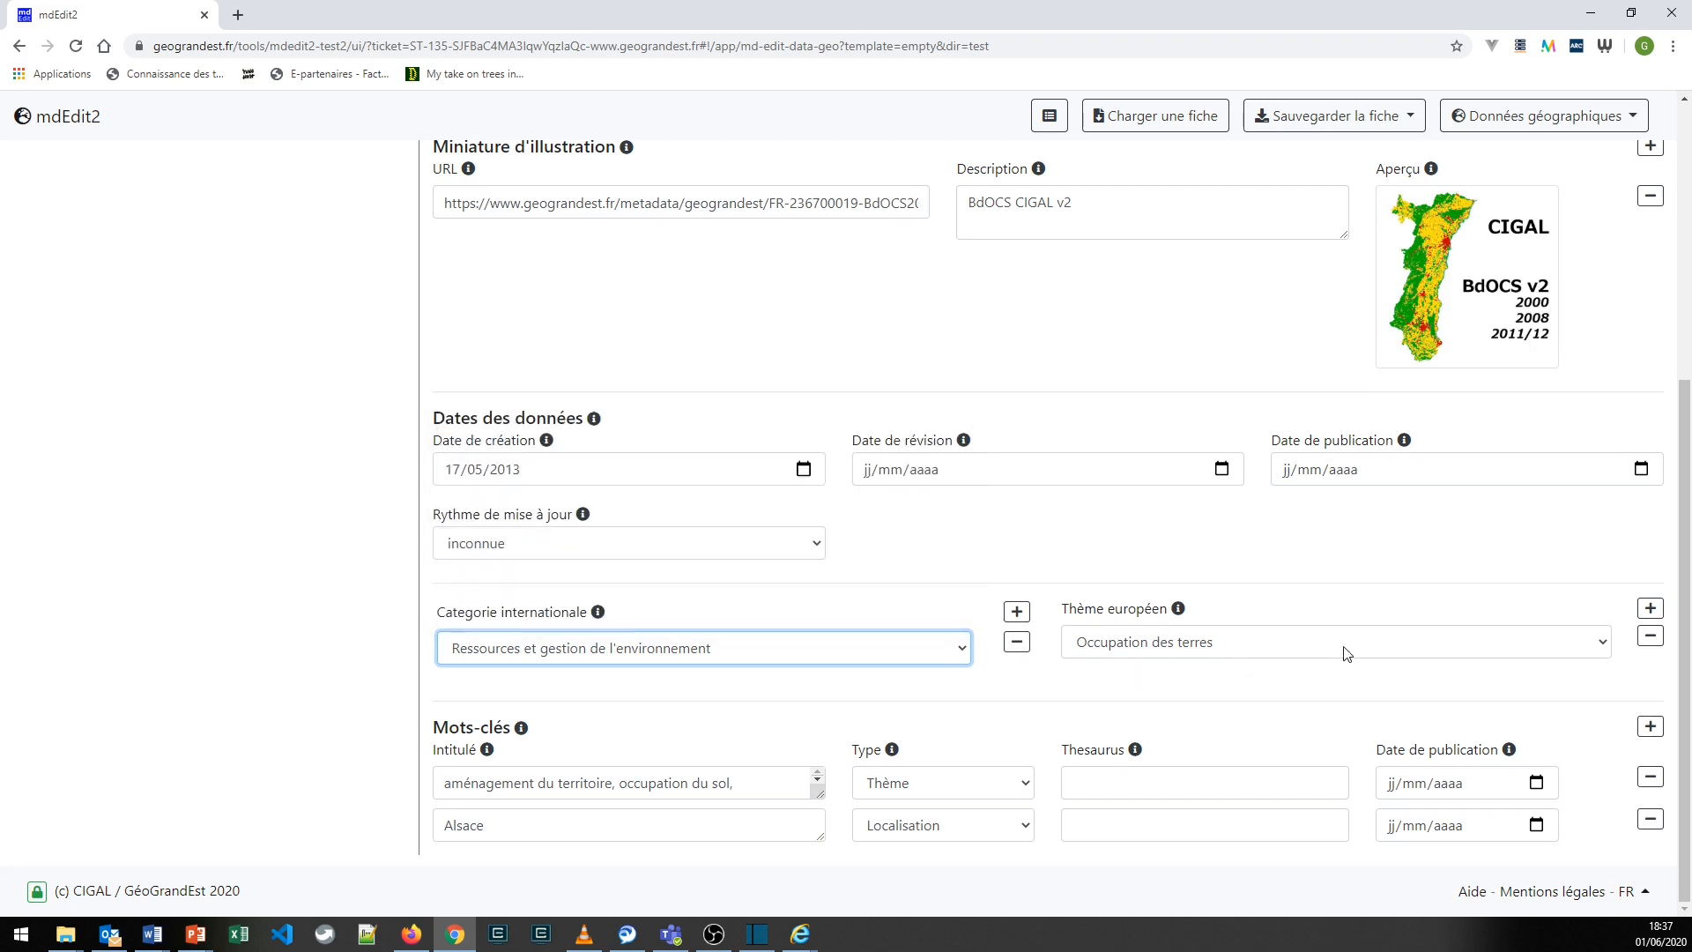
{"action": "left_click", "coordinate": [1603, 651]}
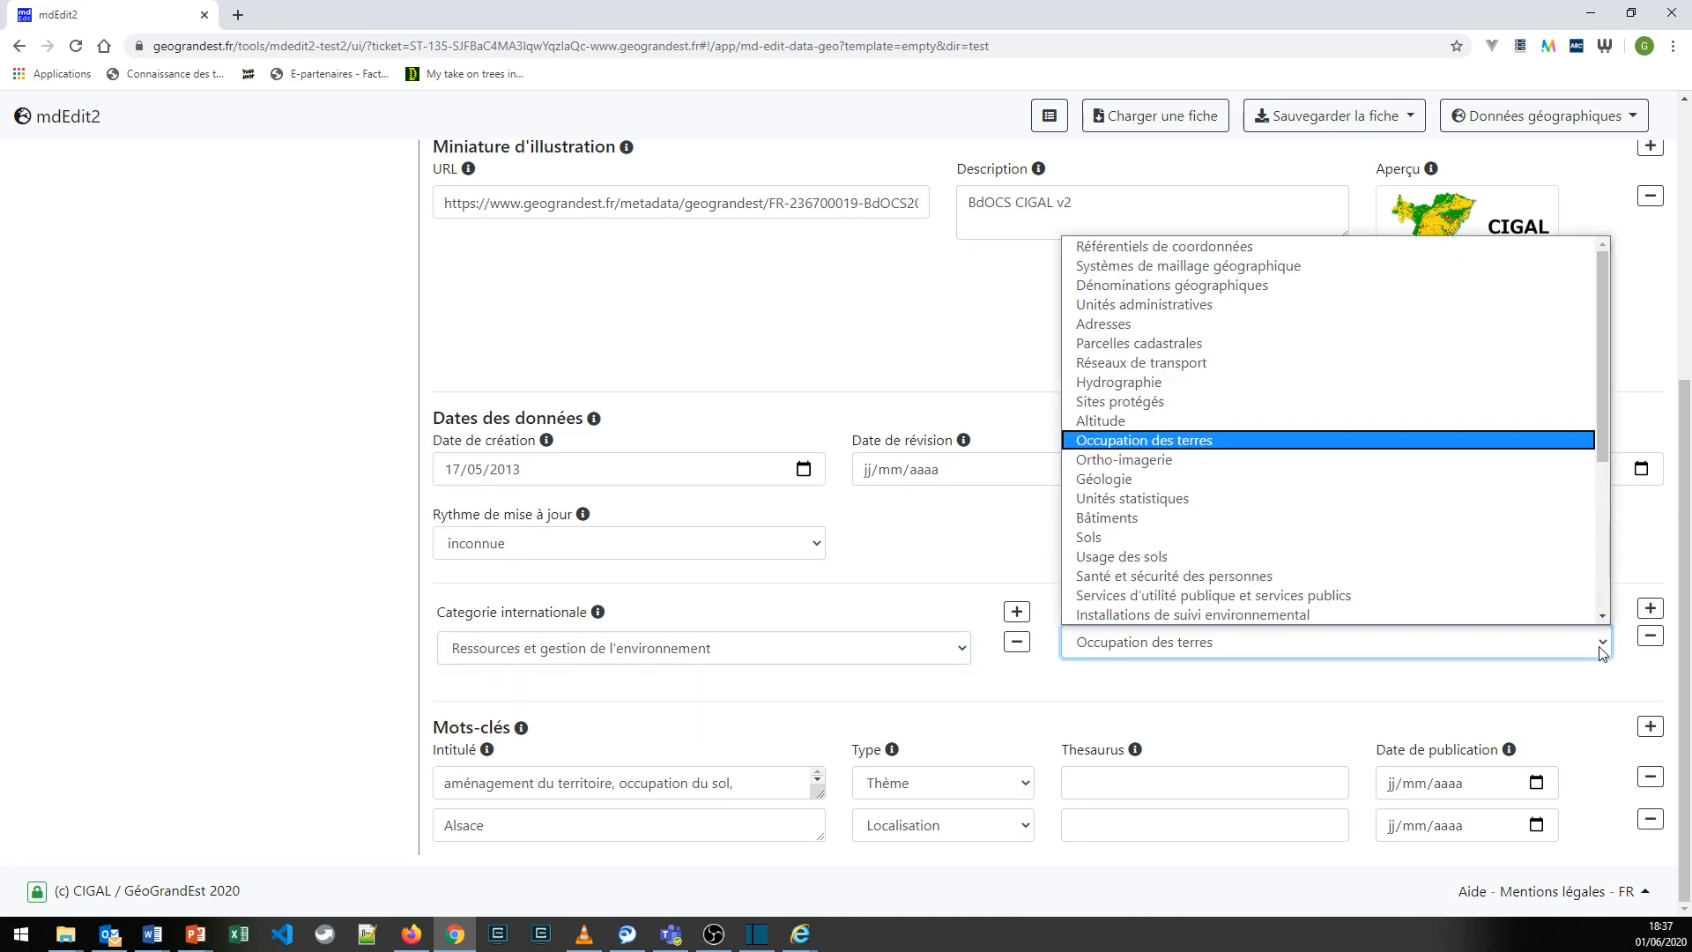
{"action": "left_click", "coordinate": [1602, 650]}
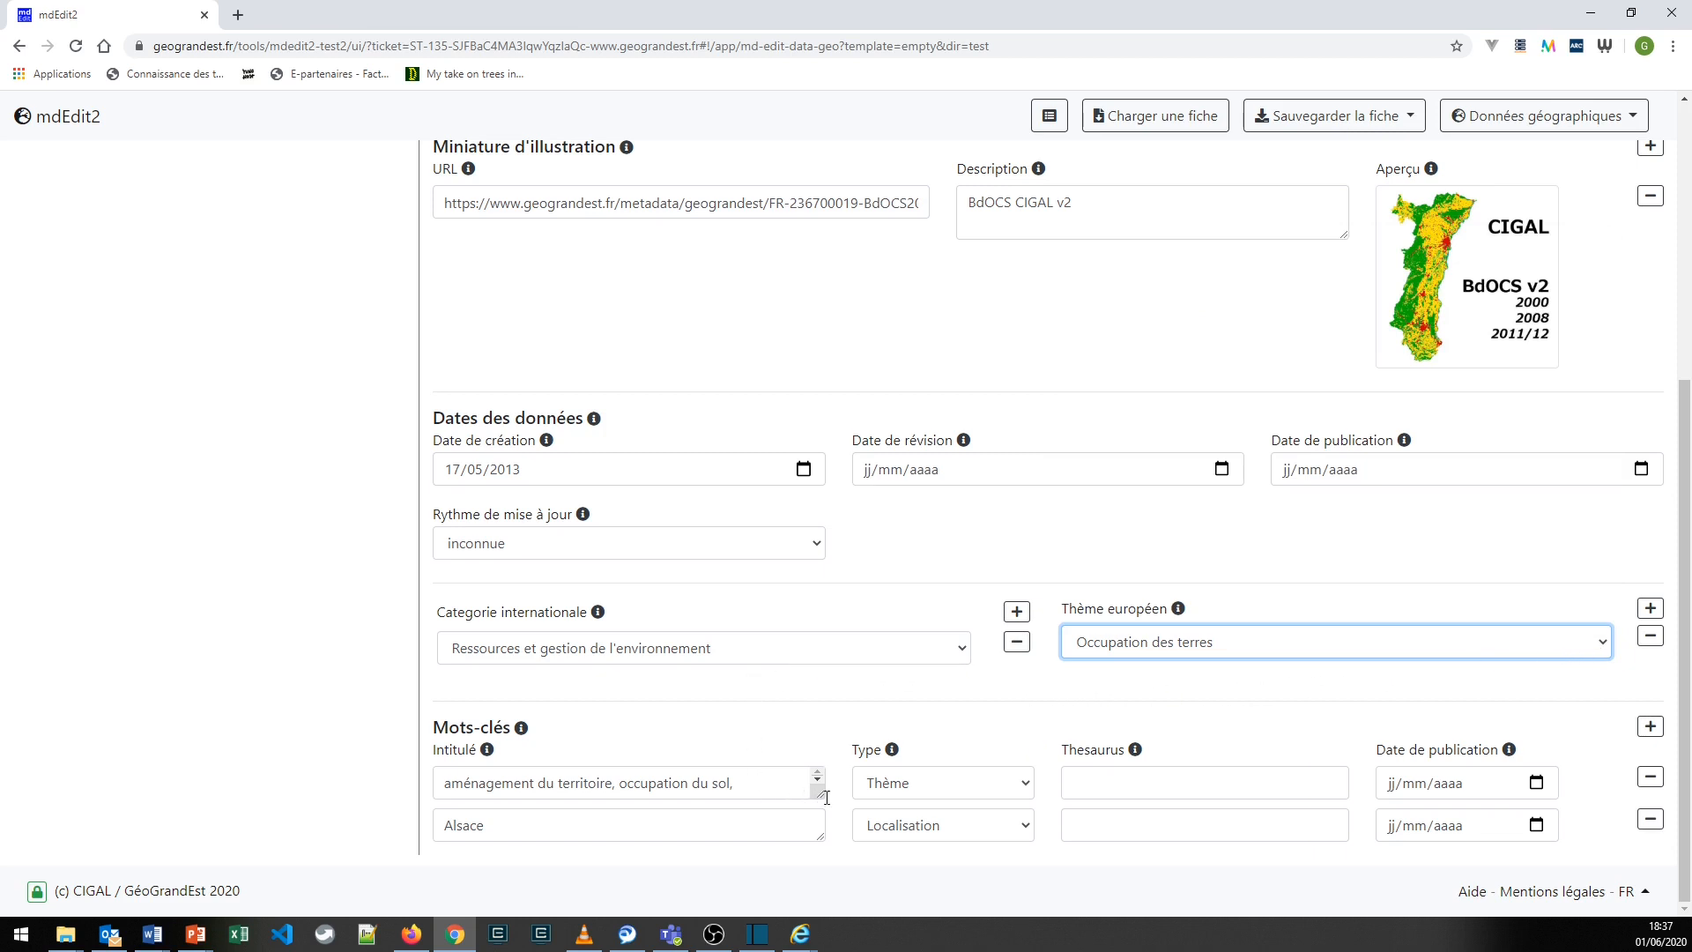
- Enlarge the theme keywords field under Mots-clés and examine the keywords données ouvertes and Géoportail
{"action": "left_click_drag", "start_coordinate": [820, 793], "coordinate": [823, 821]}
{"action": "scroll", "coordinate": [304, 843], "scroll_direction": "down", "scroll_amount": 1}
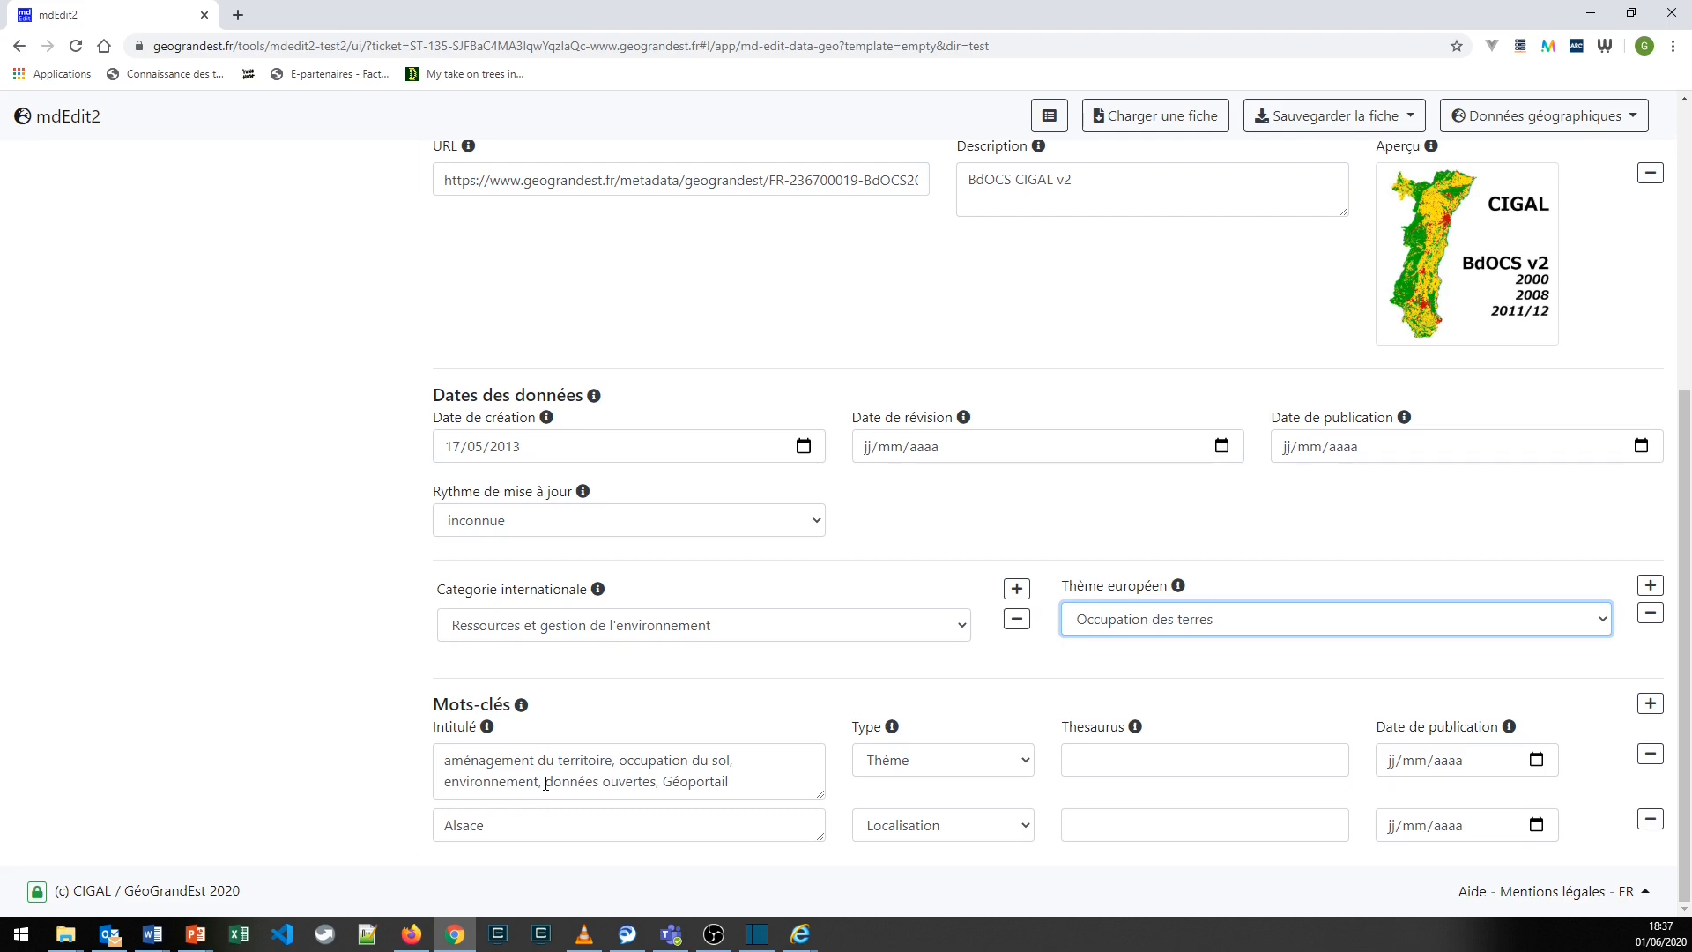
{"action": "left_click_drag", "start_coordinate": [546, 784], "coordinate": [655, 787]}
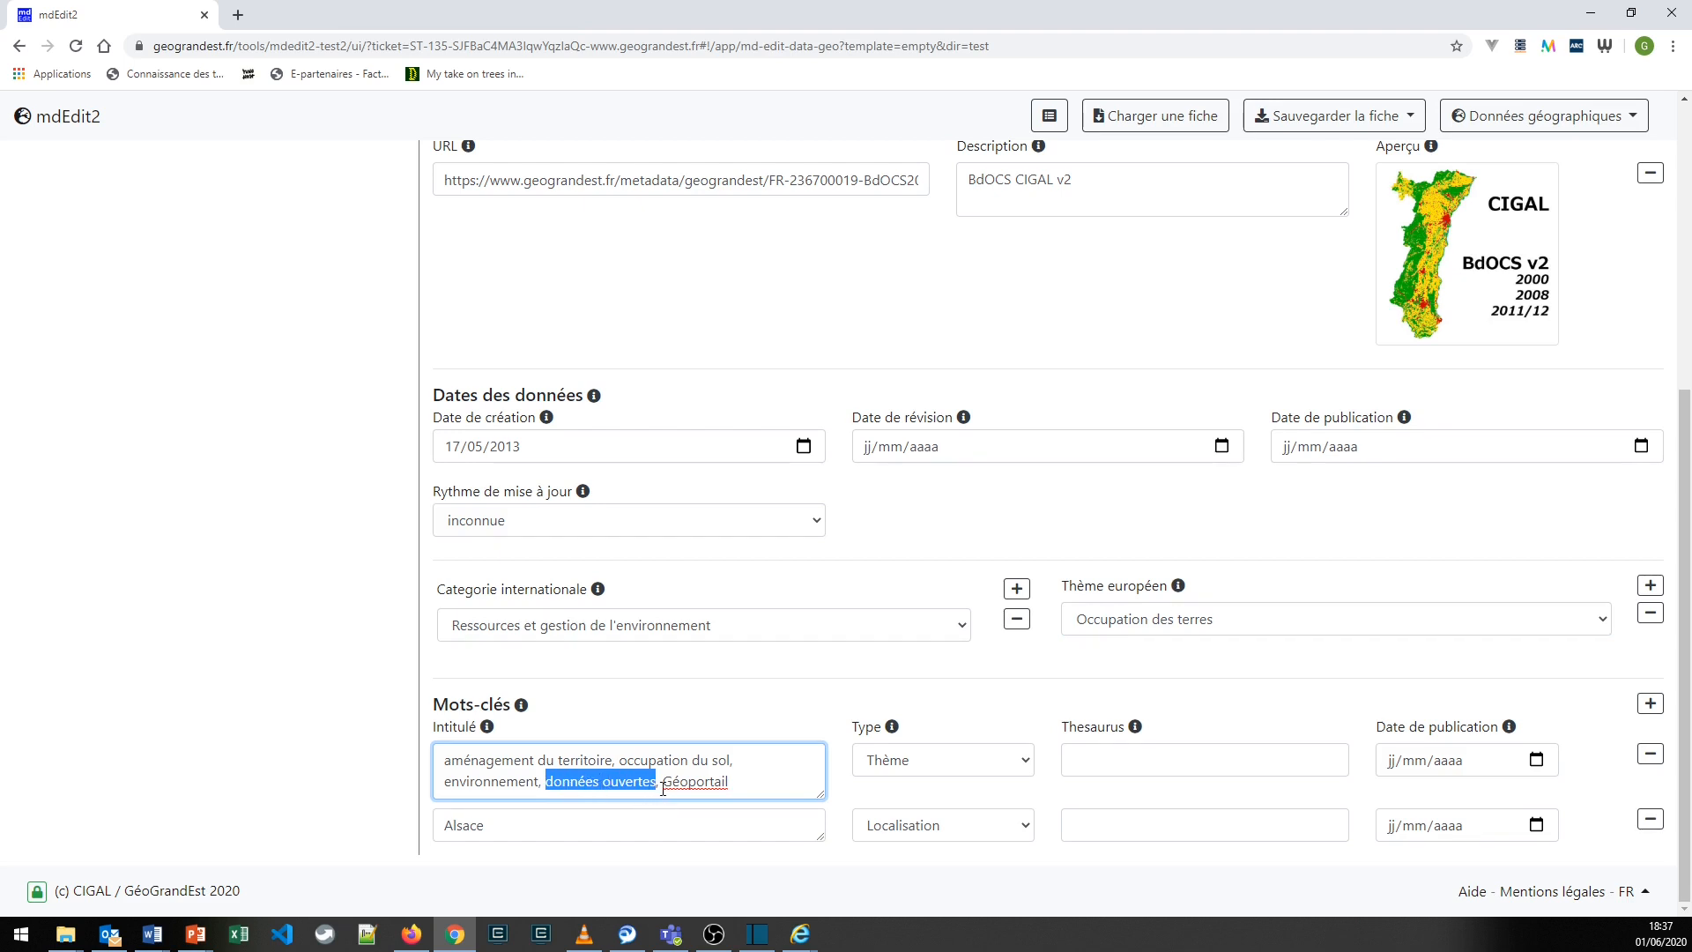
{"action": "left_click_drag", "start_coordinate": [662, 782], "coordinate": [737, 782]}
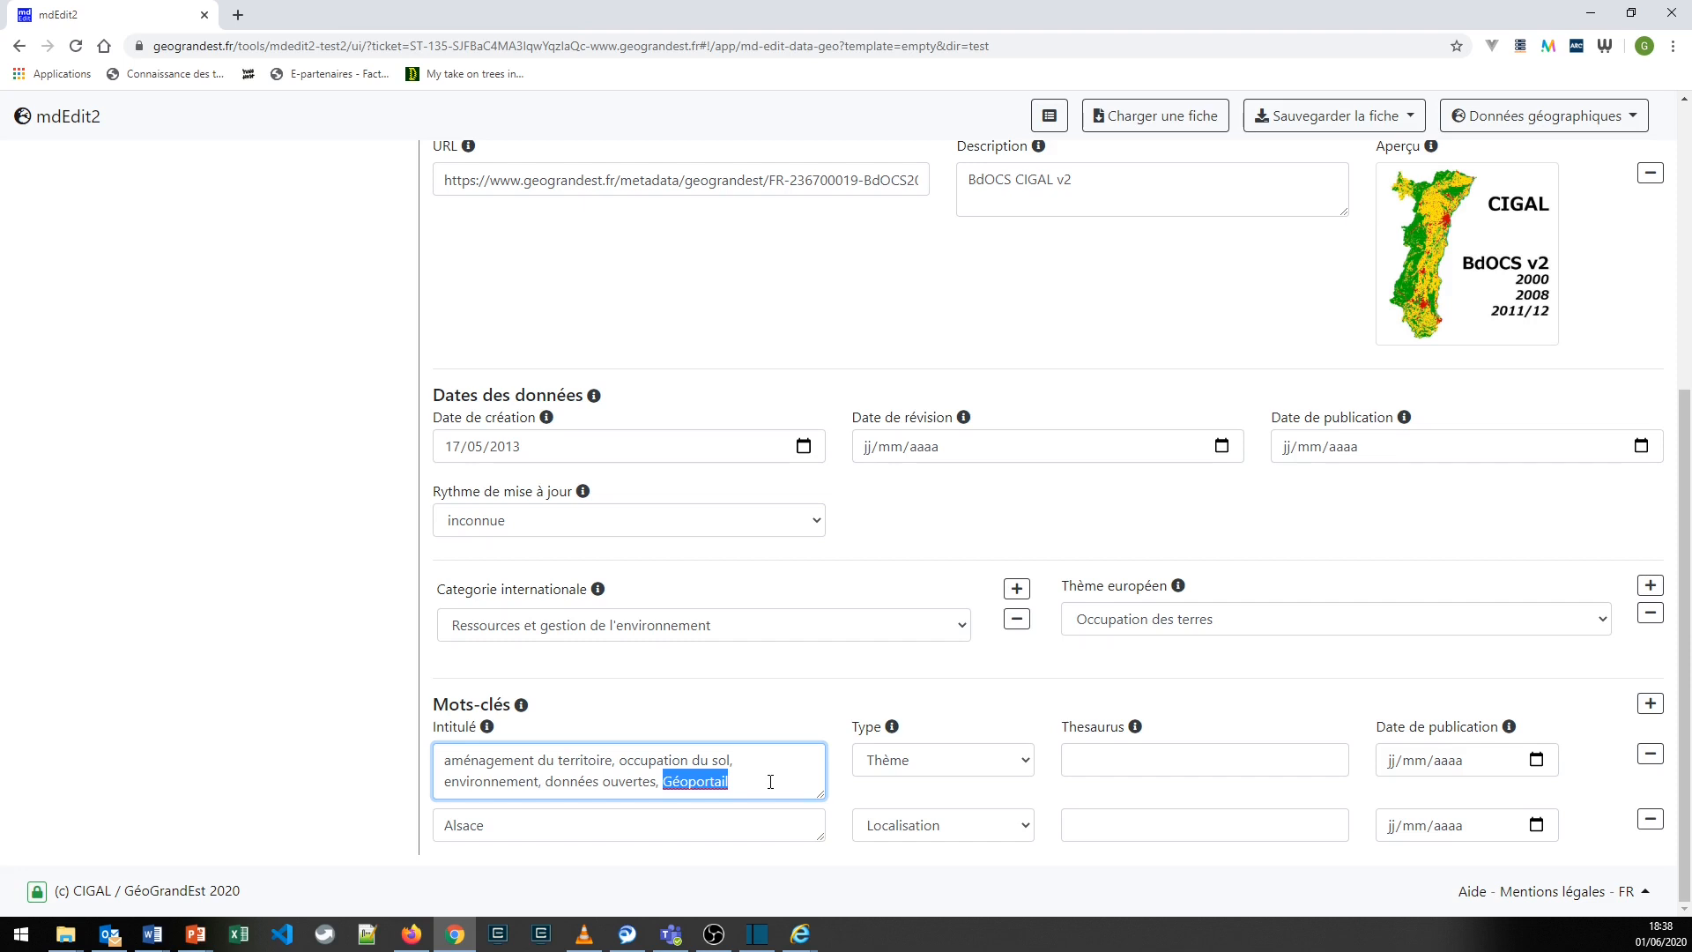
{"action": "left_click", "coordinate": [770, 782]}
- Compare the Points de contact section of the data with that of the record, and return to the data's contacts
{"action": "scroll", "coordinate": [348, 772], "scroll_direction": "up", "scroll_amount": 1}
{"action": "scroll", "coordinate": [348, 772], "scroll_direction": "up", "scroll_amount": 5}
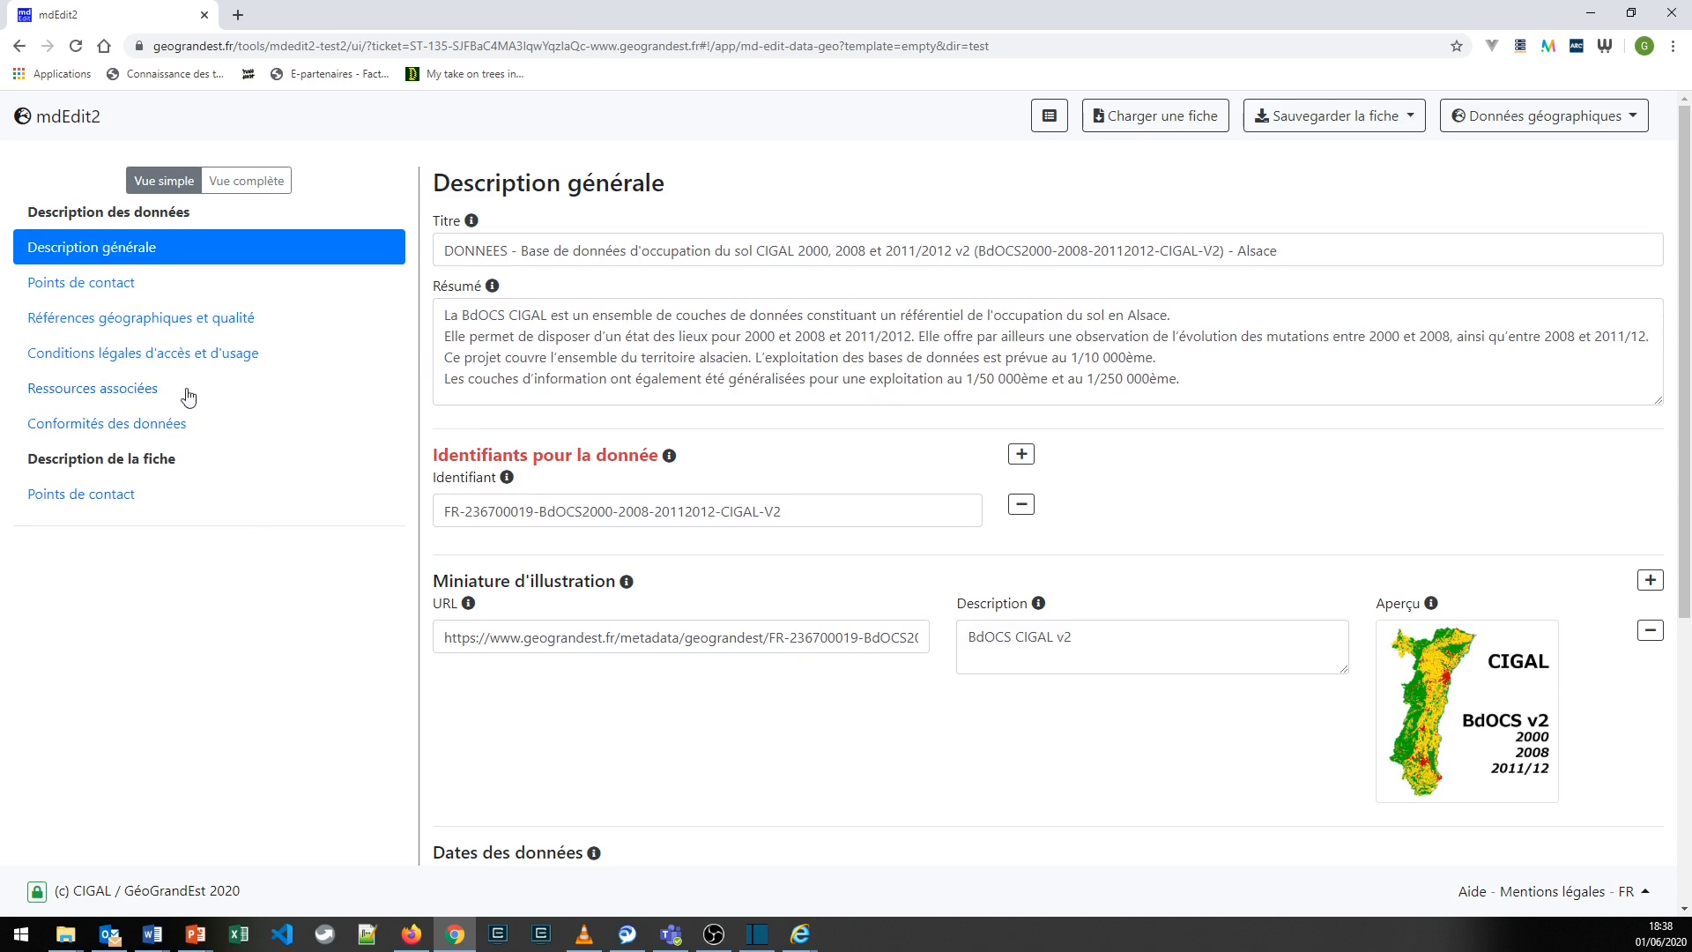
{"action": "left_click", "coordinate": [122, 293]}
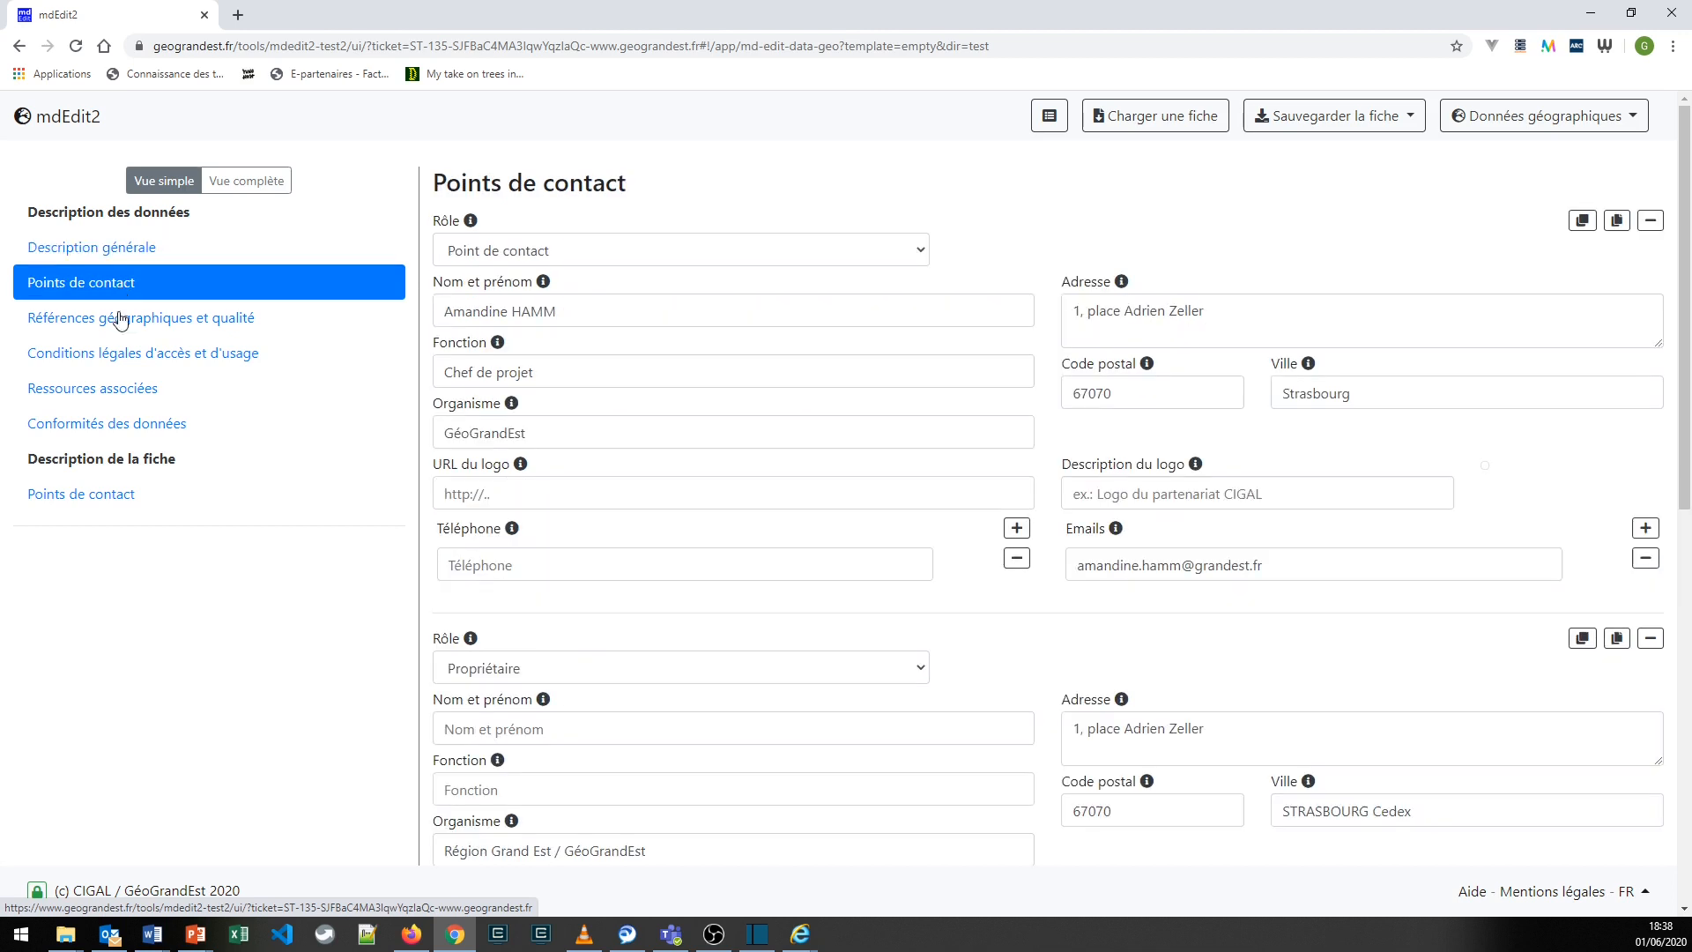
{"action": "left_click", "coordinate": [86, 501]}
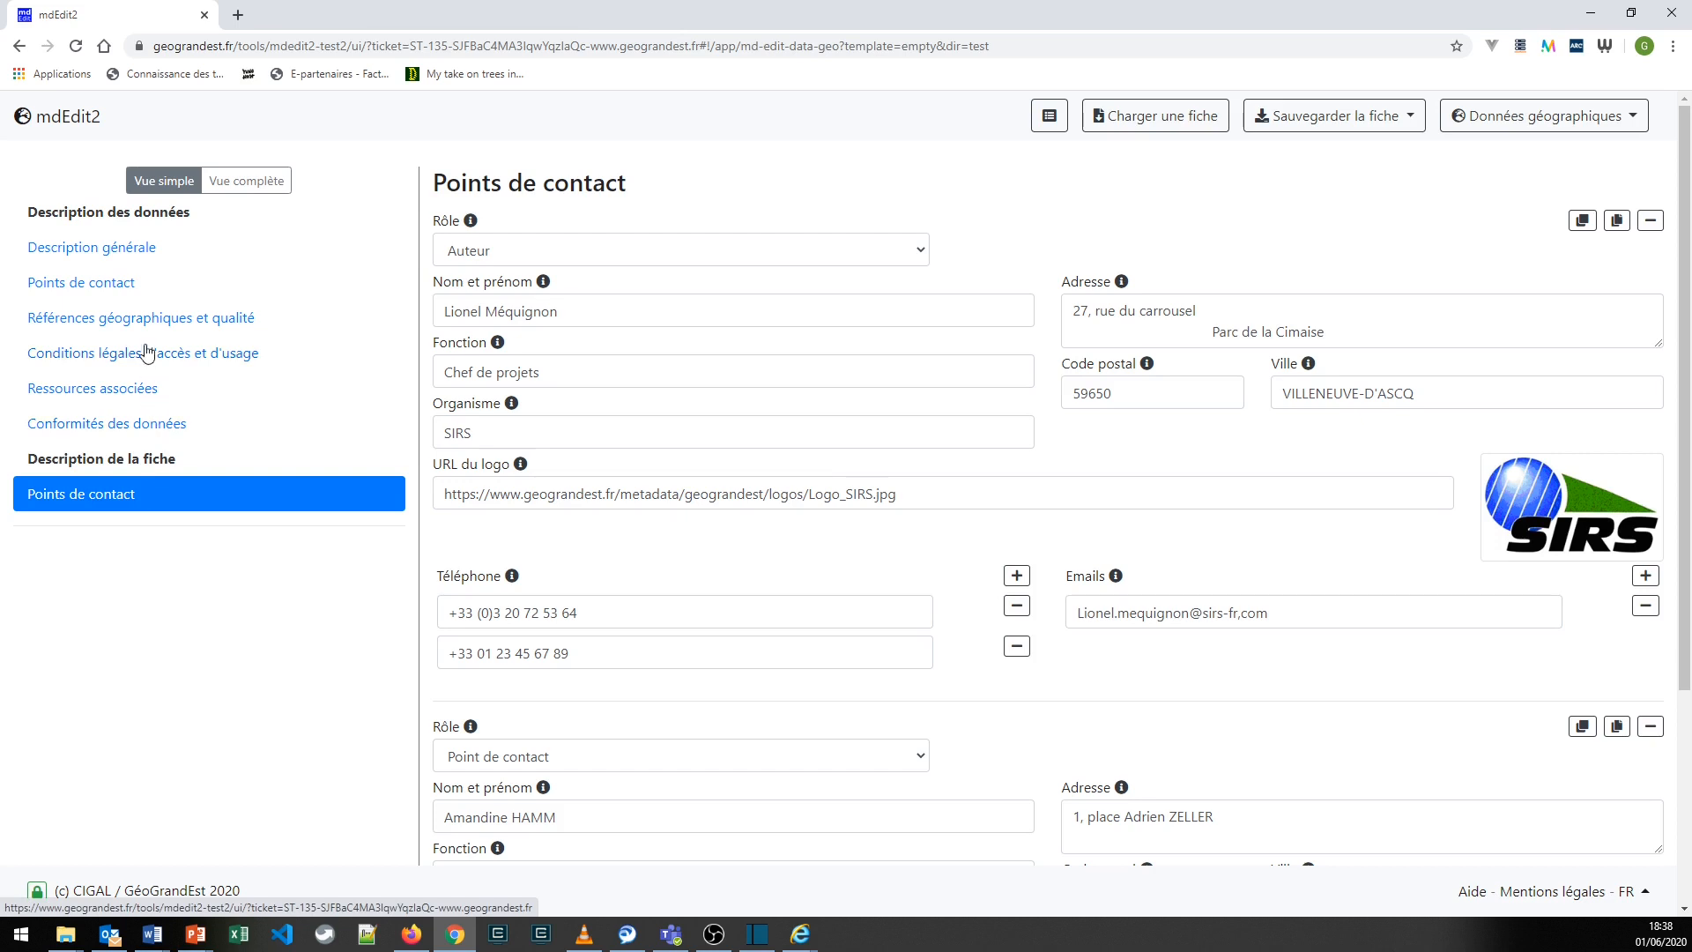
{"action": "left_click", "coordinate": [120, 289]}
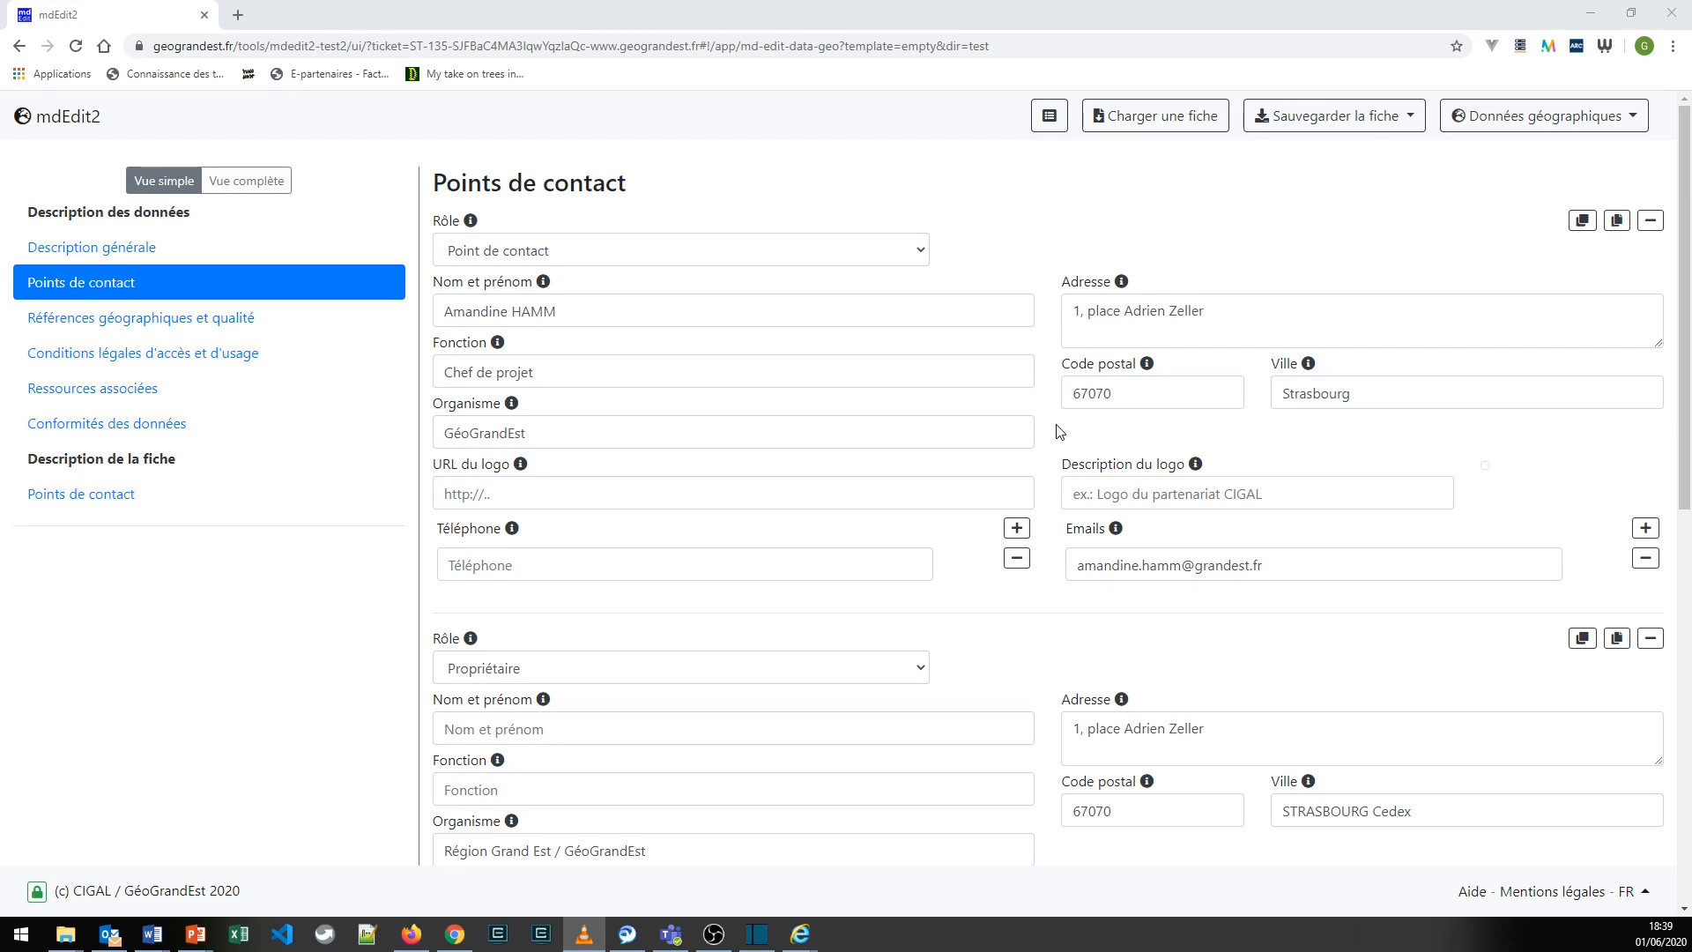
- Examine the first contact's Emails, Organisme and Rôle fields, including the list of available roles
{"action": "left_click_drag", "start_coordinate": [1079, 565], "coordinate": [1274, 567]}
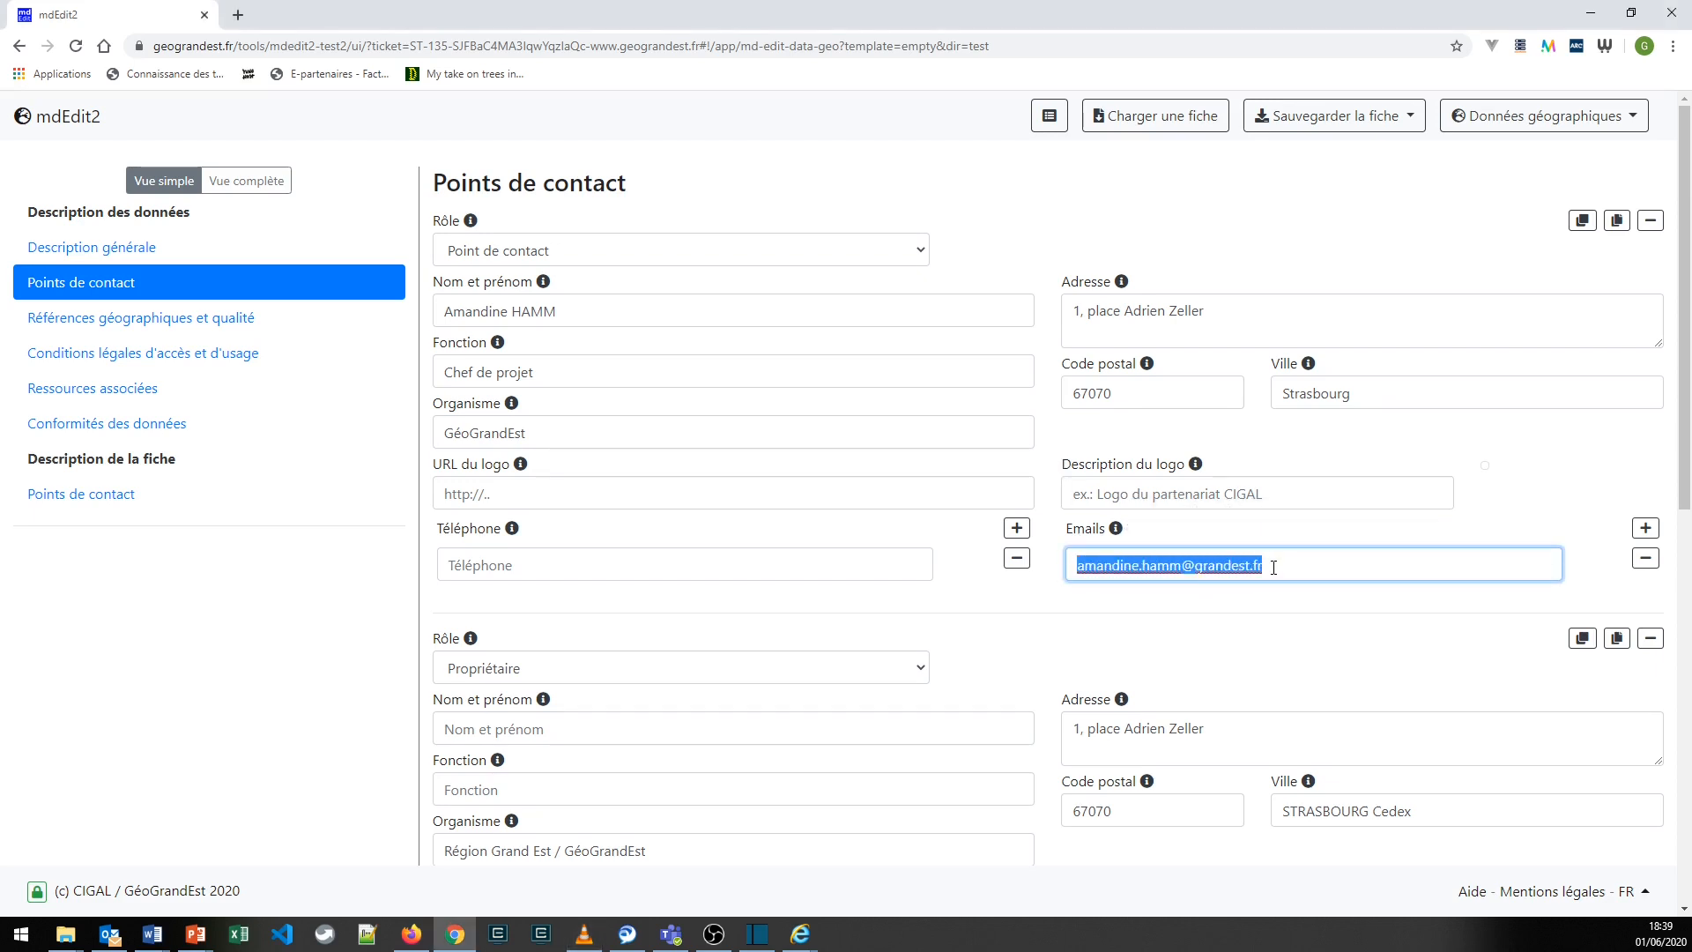
{"action": "double_click", "coordinate": [487, 431]}
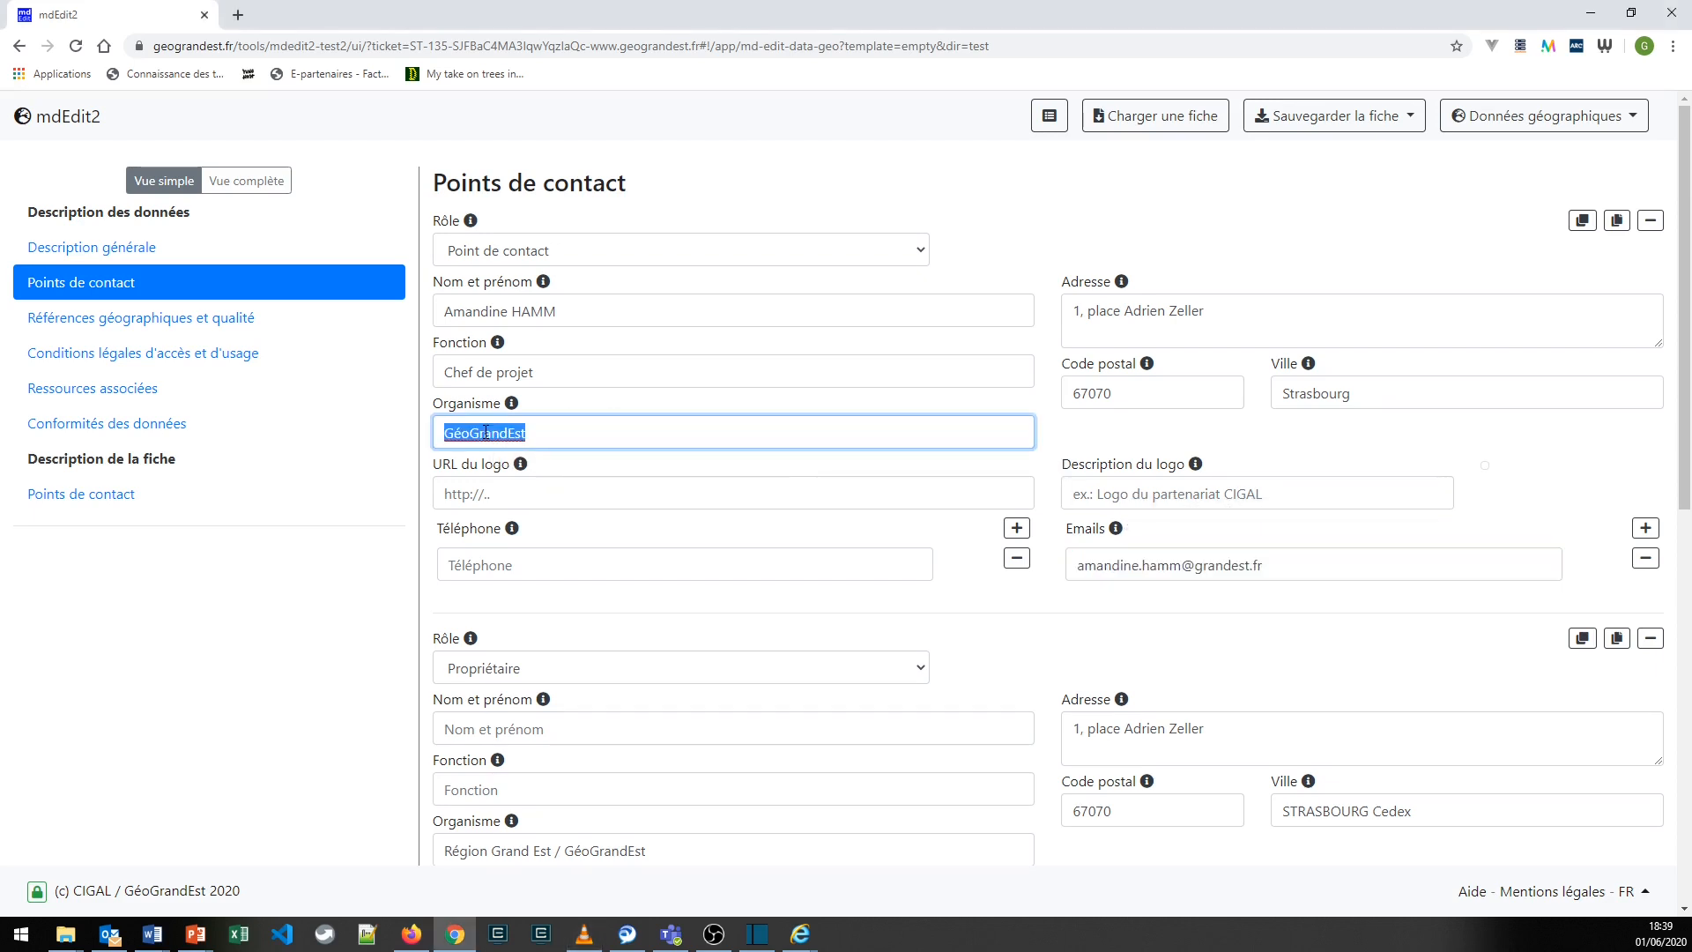
{"action": "double_click", "coordinate": [446, 222]}
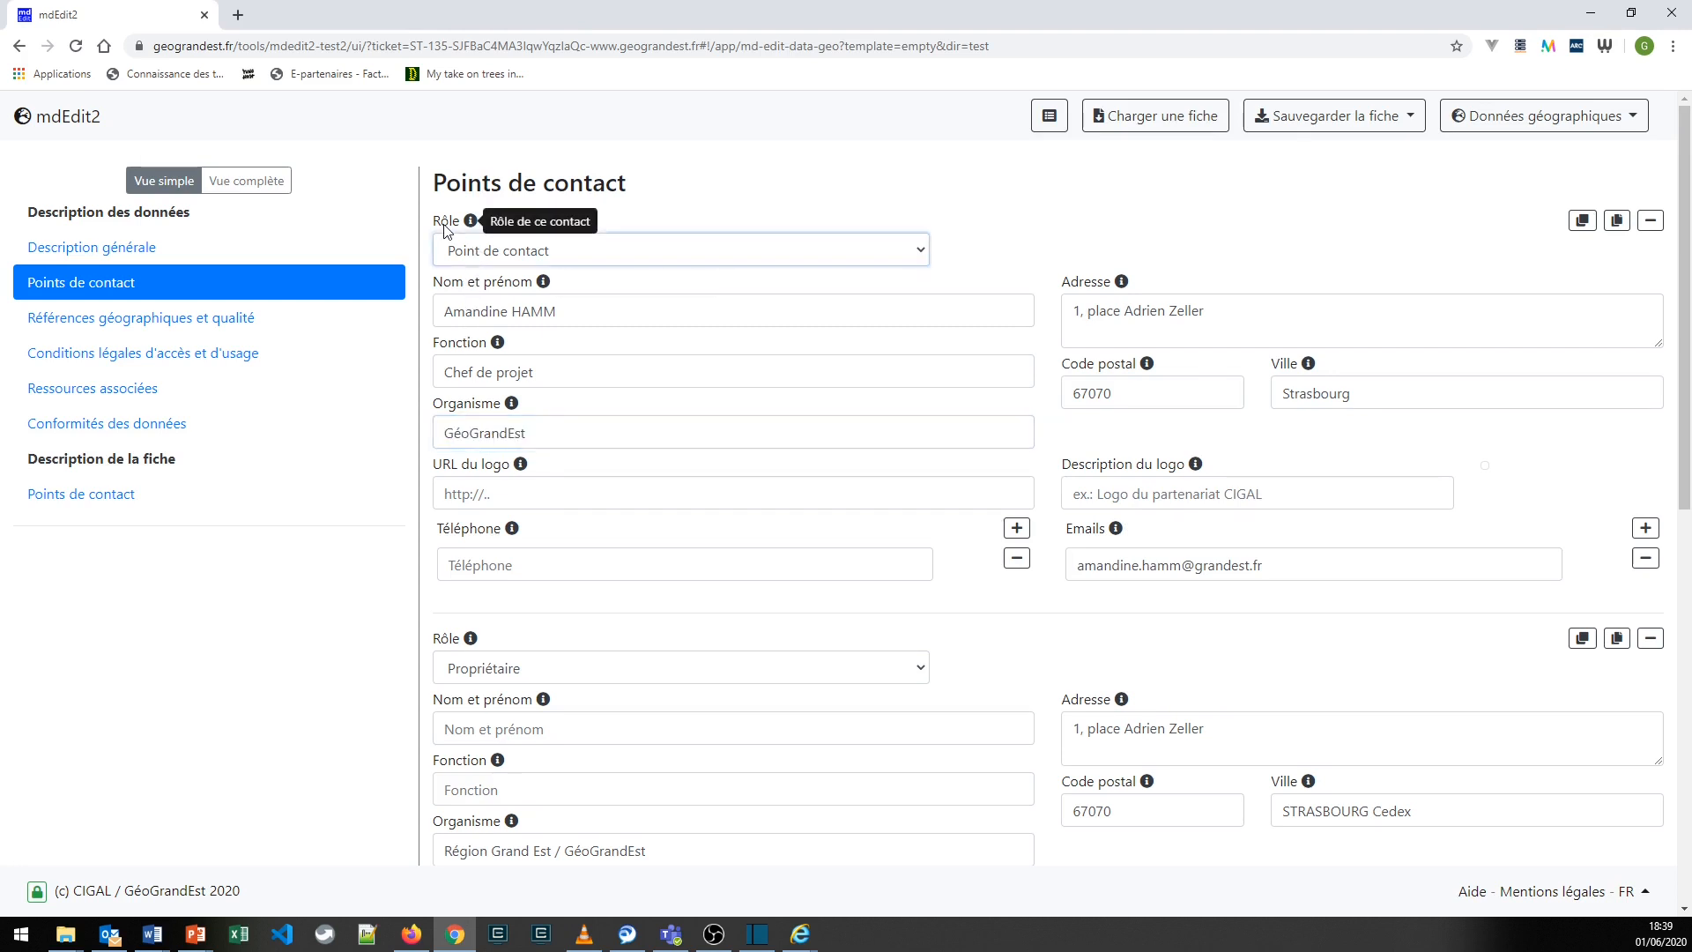
{"action": "left_click", "coordinate": [506, 253]}
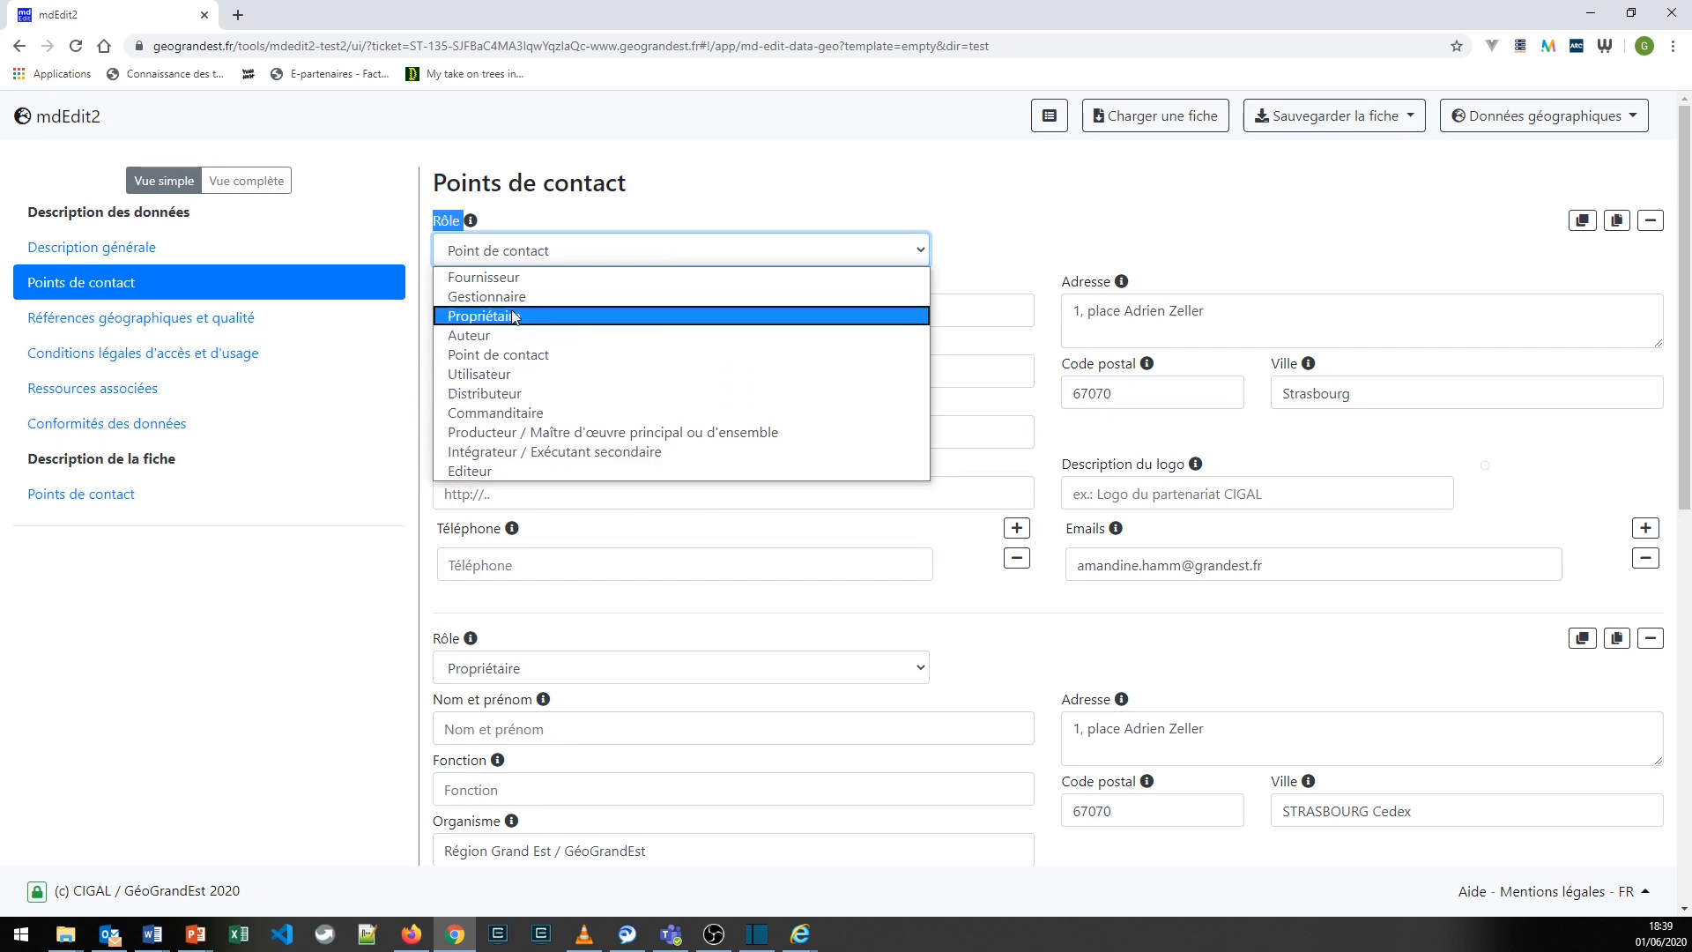
{"action": "left_click", "coordinate": [625, 218]}
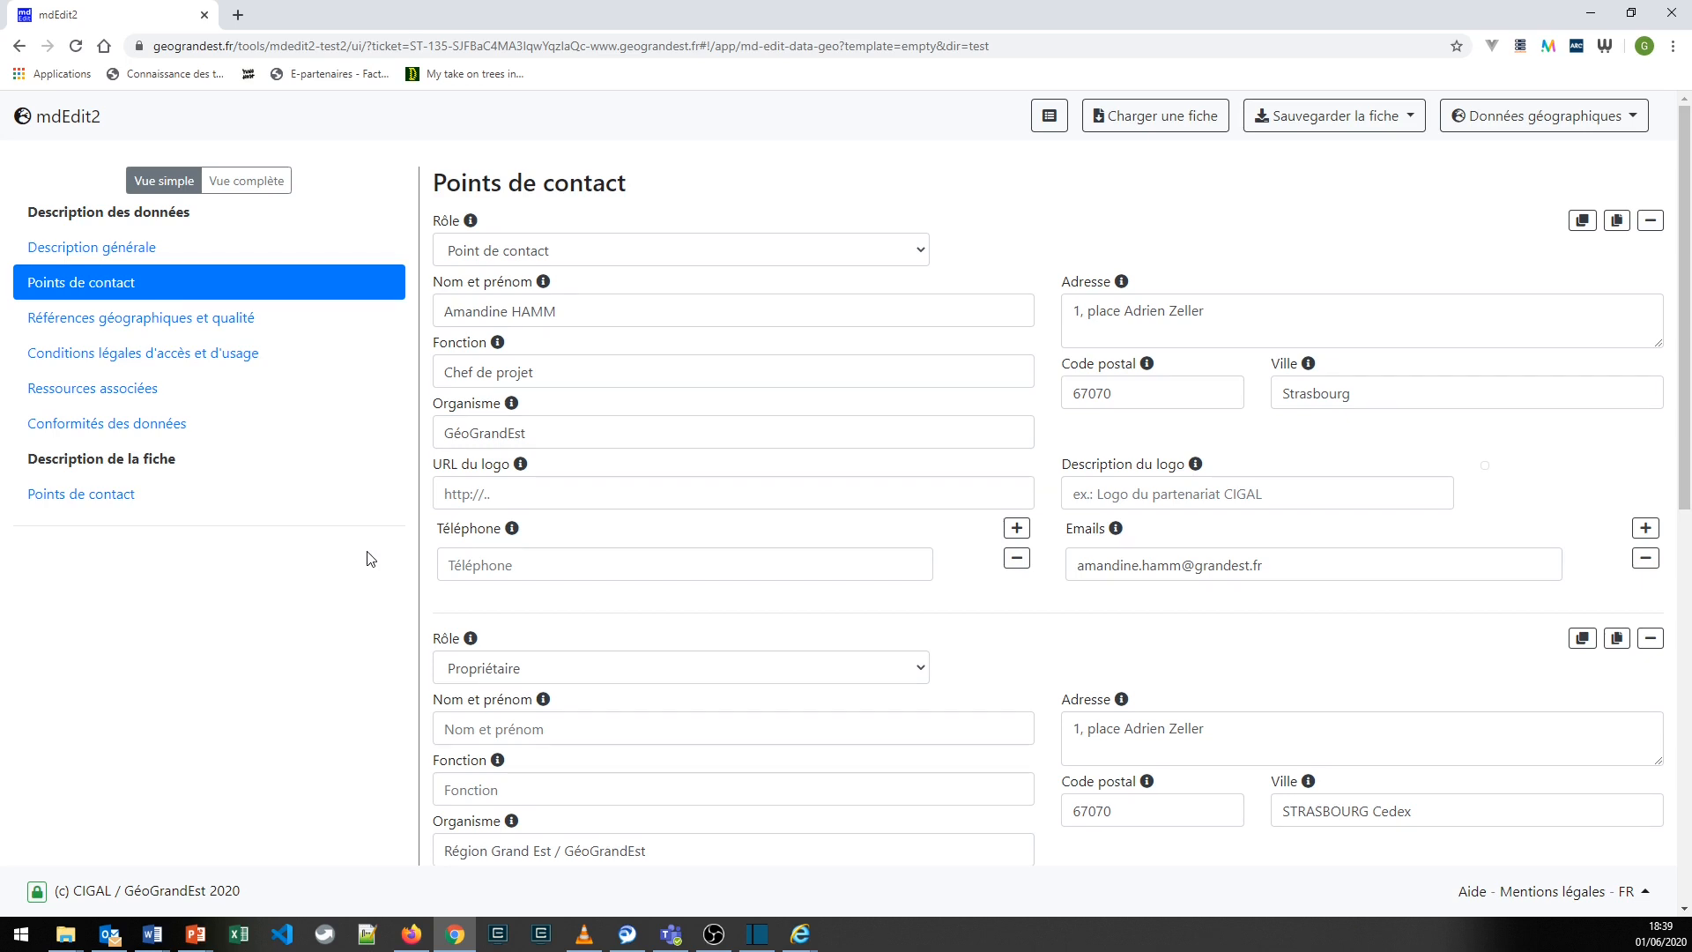
- Add an empty contact after the data's Auteur contact, and remove it again
{"action": "scroll", "coordinate": [370, 558], "scroll_direction": "down", "scroll_amount": 2}
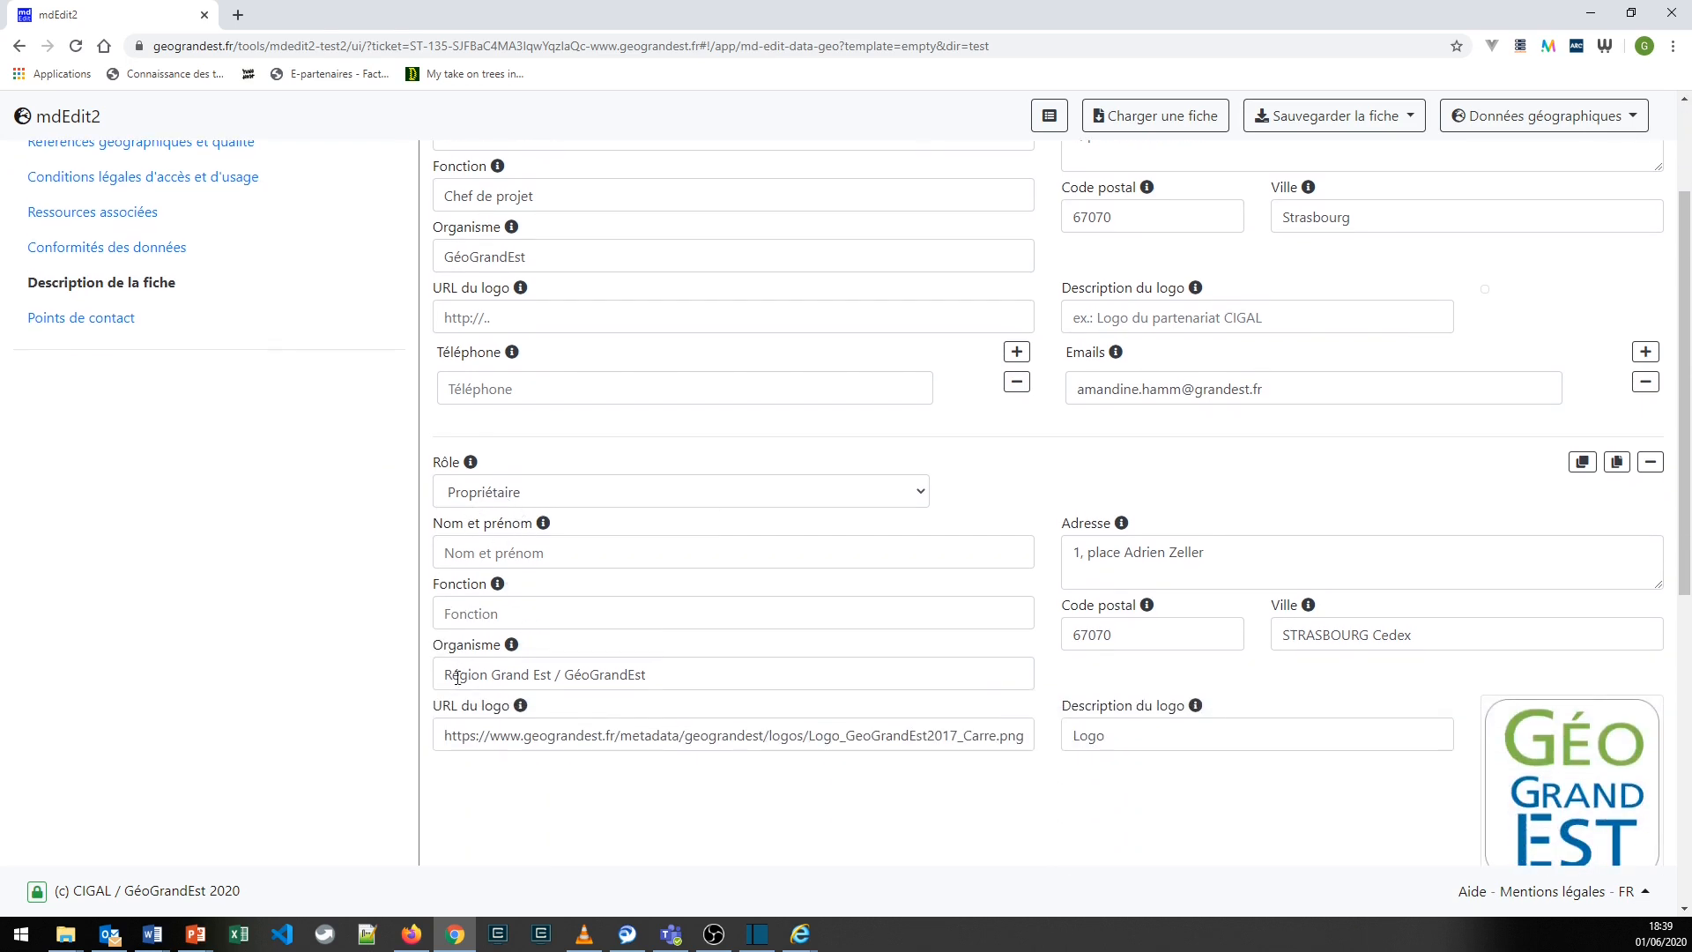
{"action": "scroll", "coordinate": [551, 506], "scroll_direction": "up", "scroll_amount": 2}
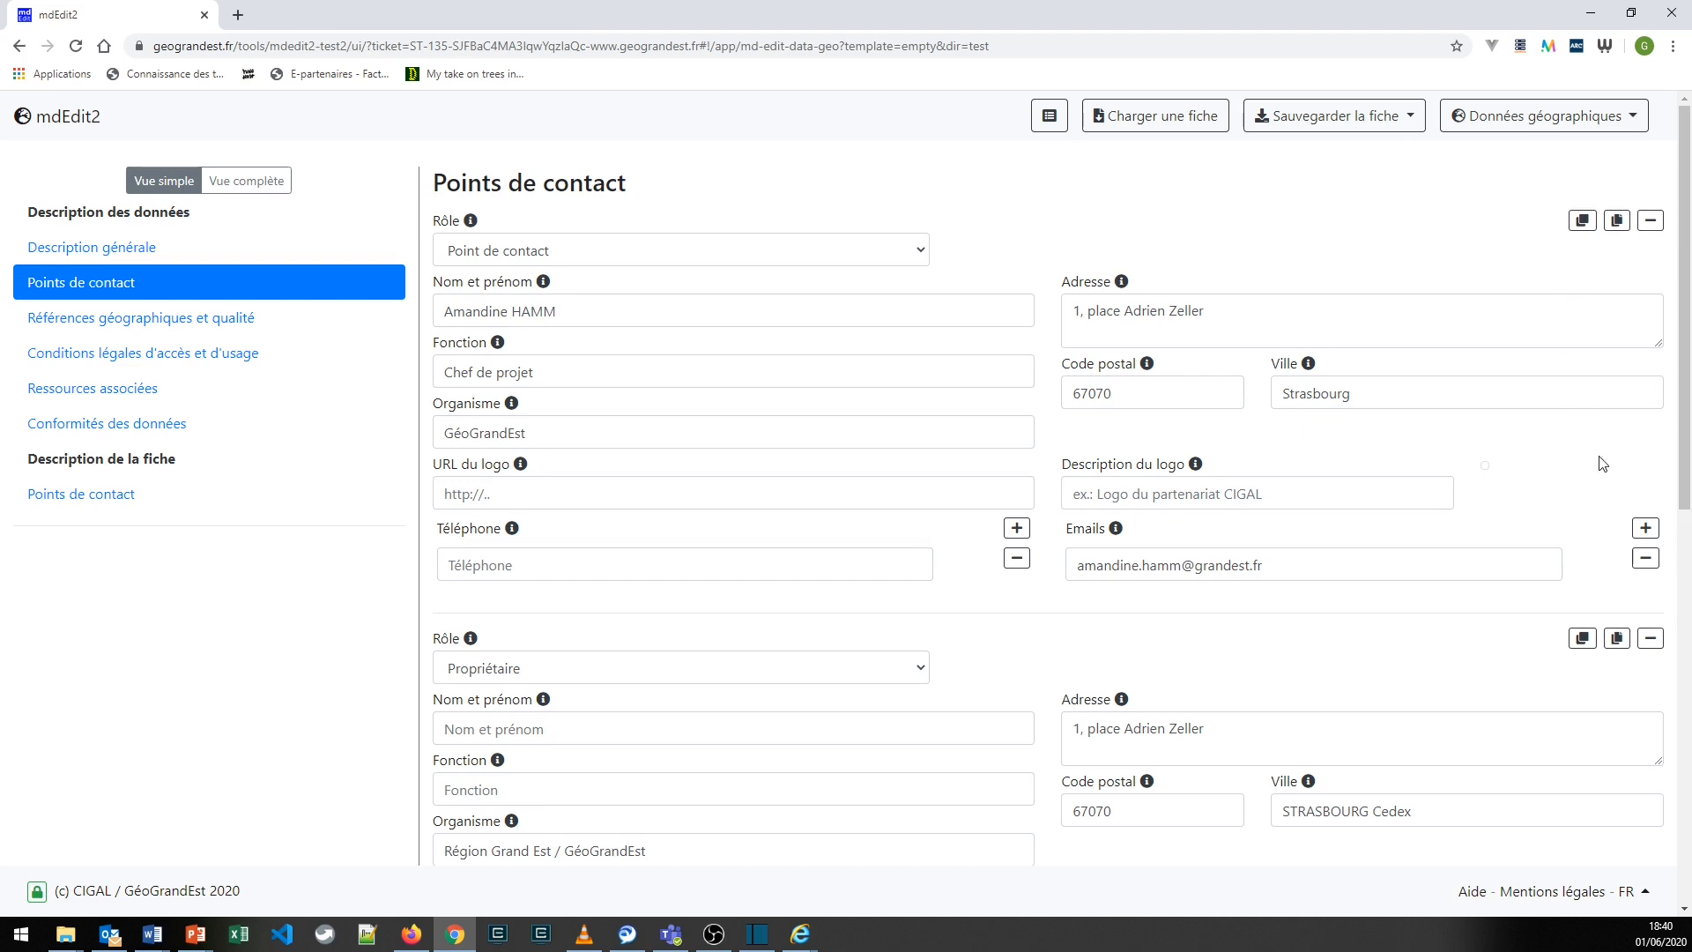
{"action": "scroll", "coordinate": [1605, 489], "scroll_direction": "down", "scroll_amount": 8}
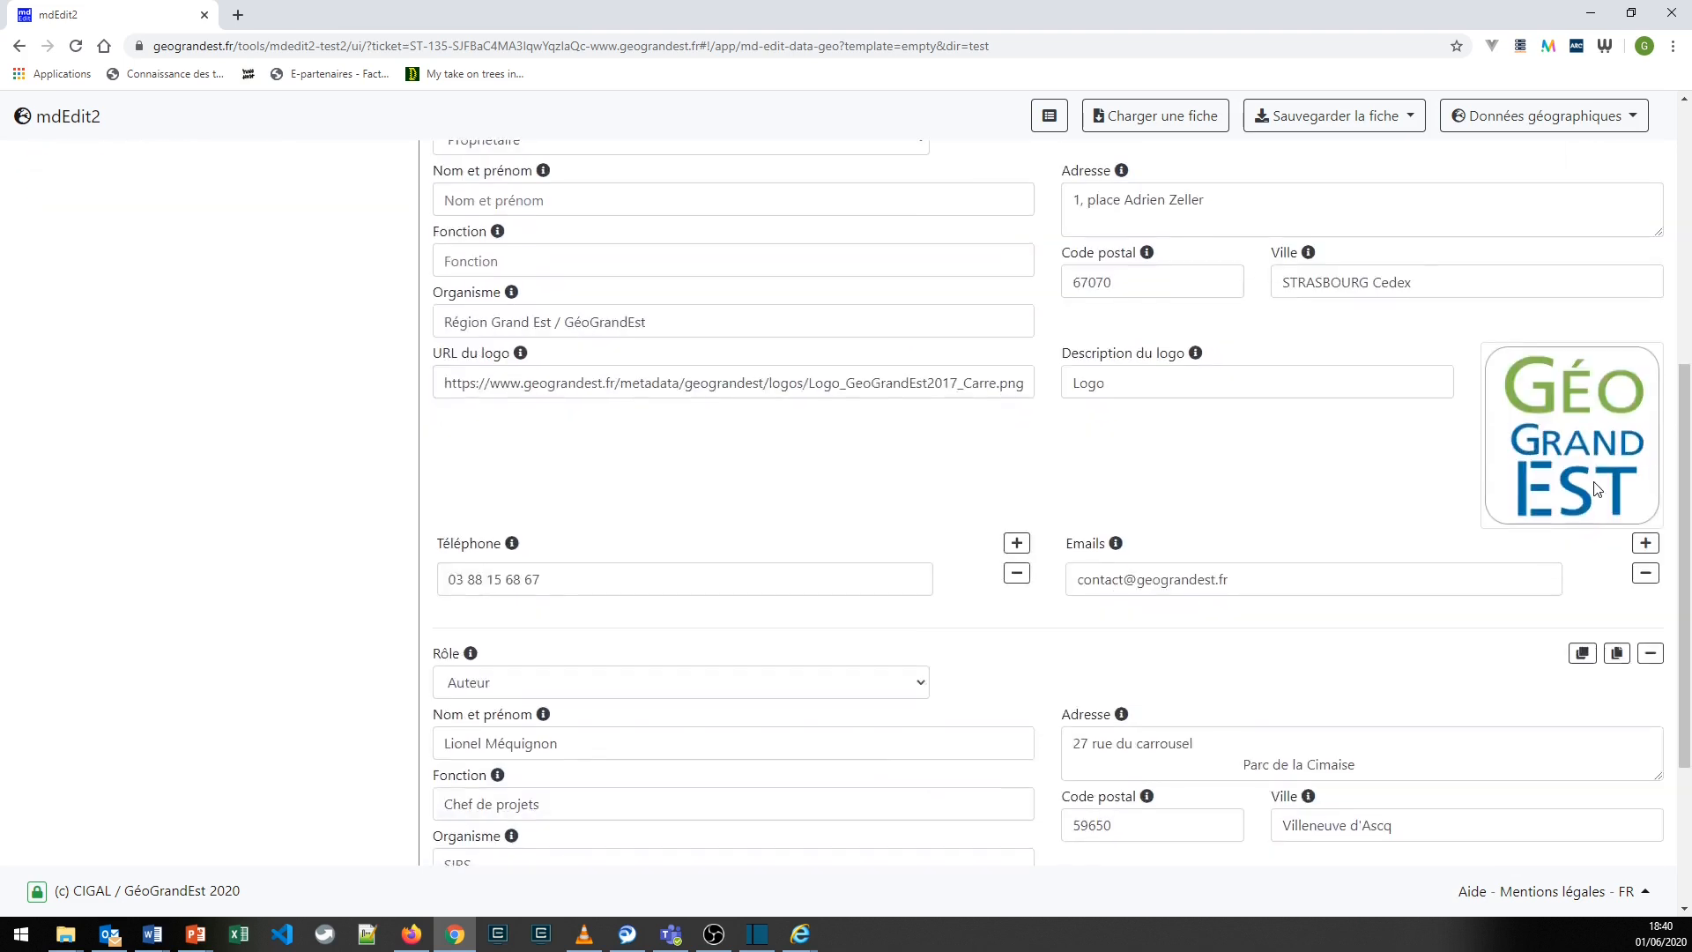
{"action": "left_click", "coordinate": [1650, 844]}
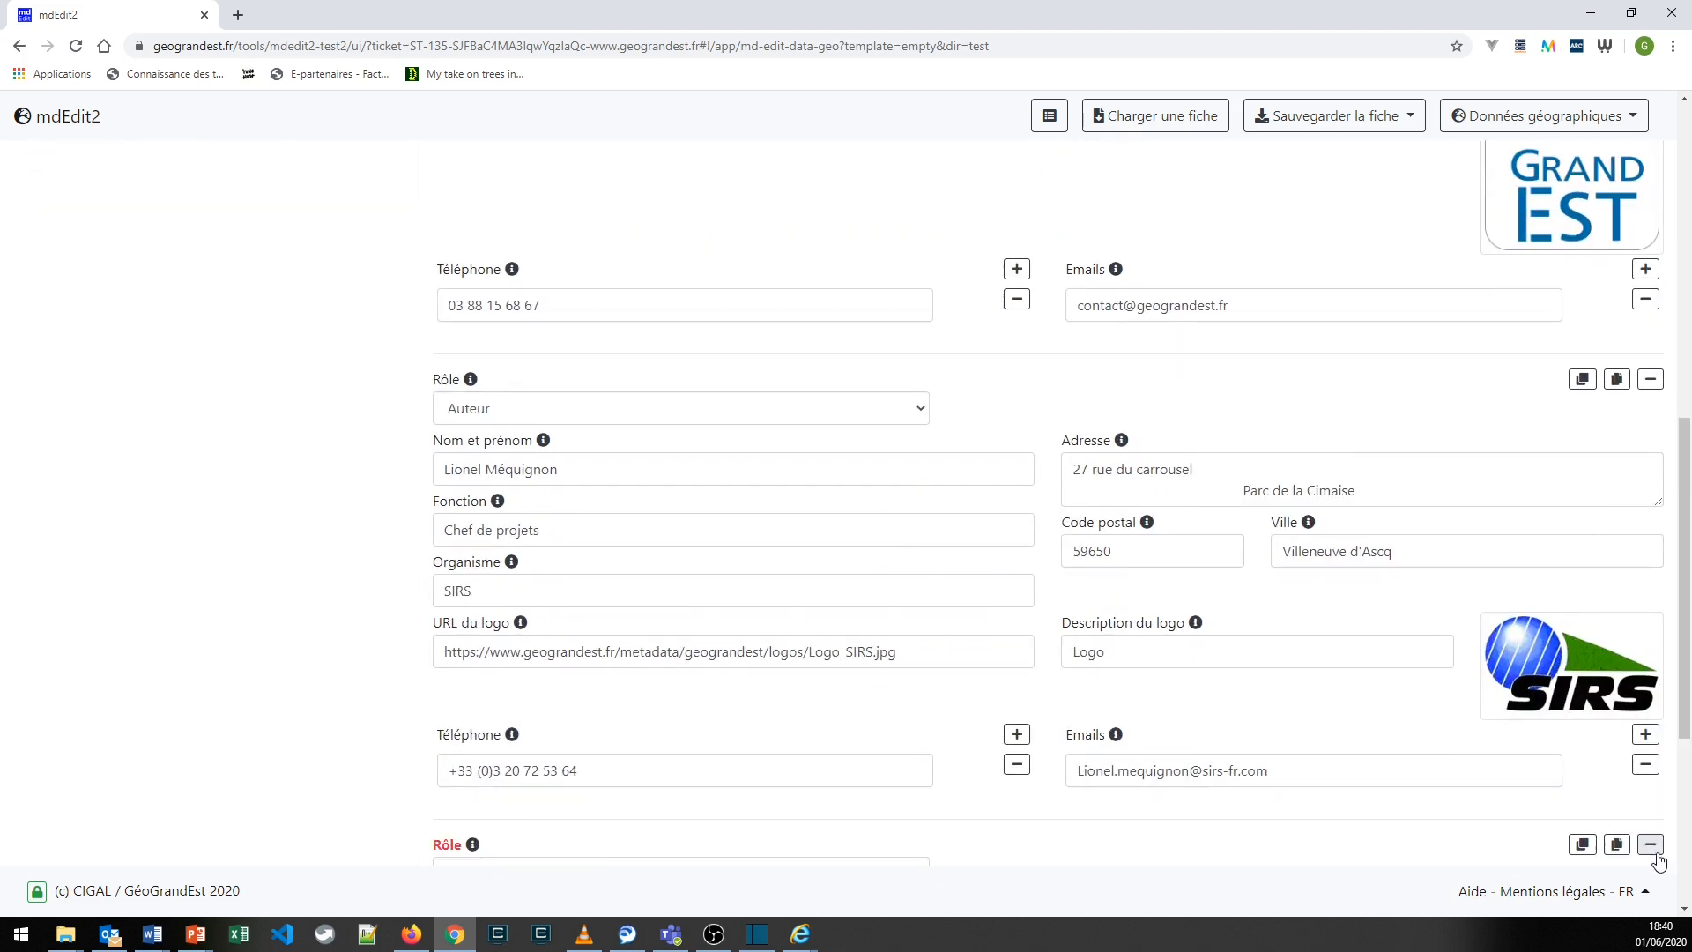
{"action": "scroll", "coordinate": [1652, 851], "scroll_direction": "down", "scroll_amount": 5}
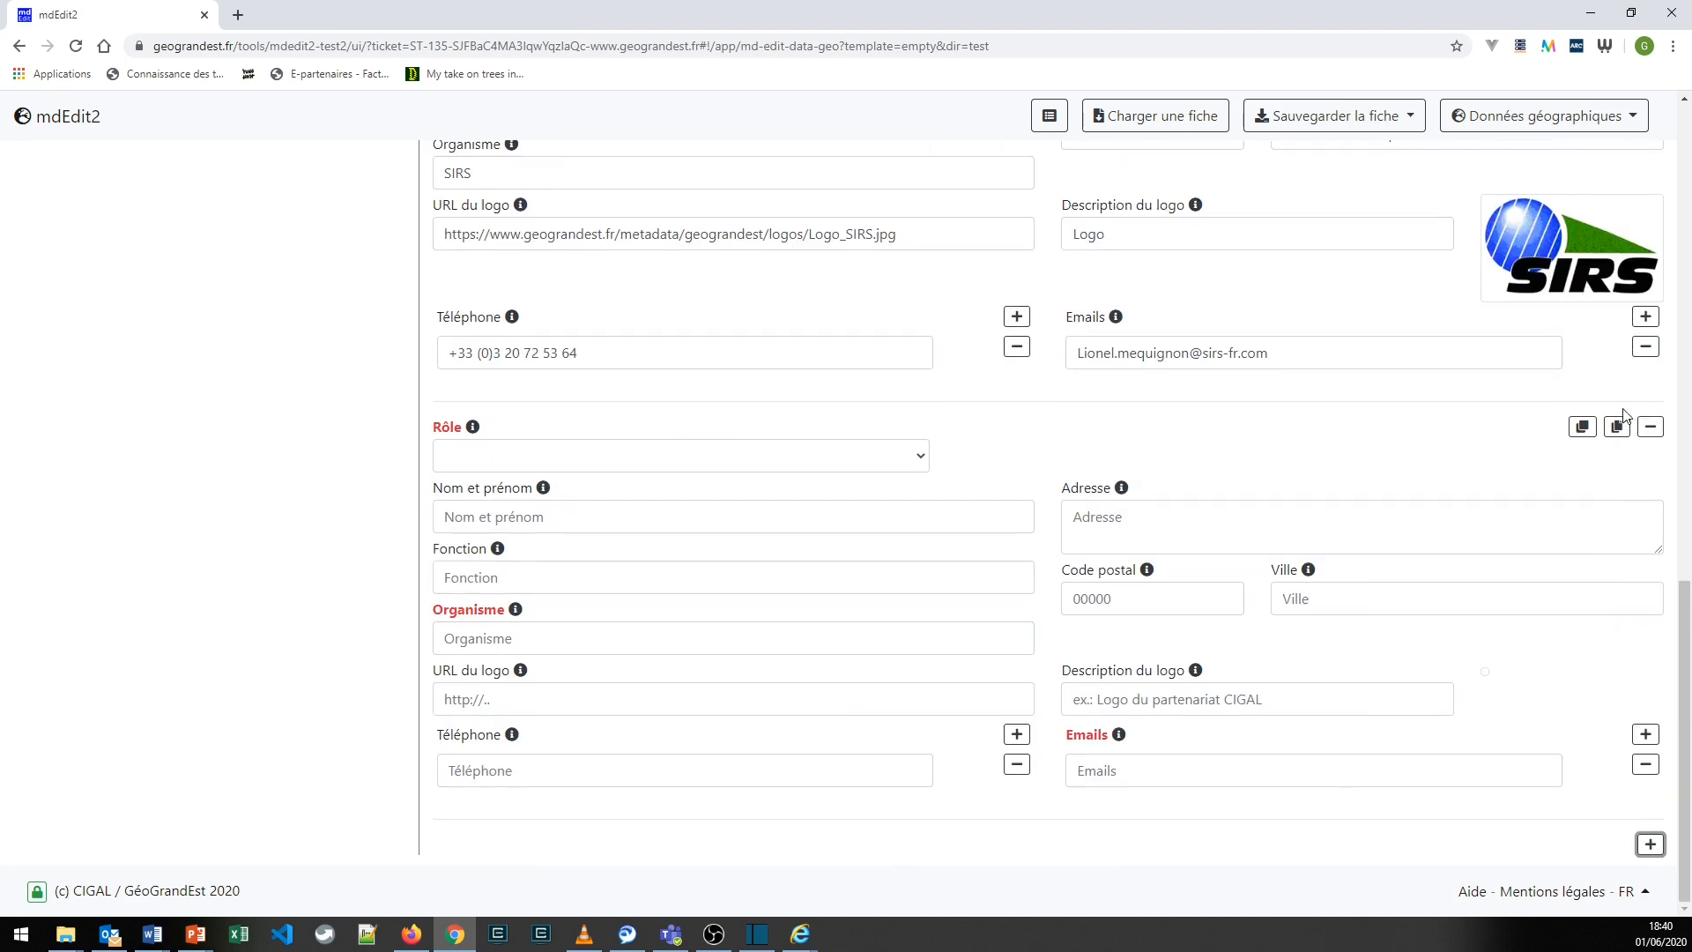
{"action": "left_click", "coordinate": [1652, 432]}
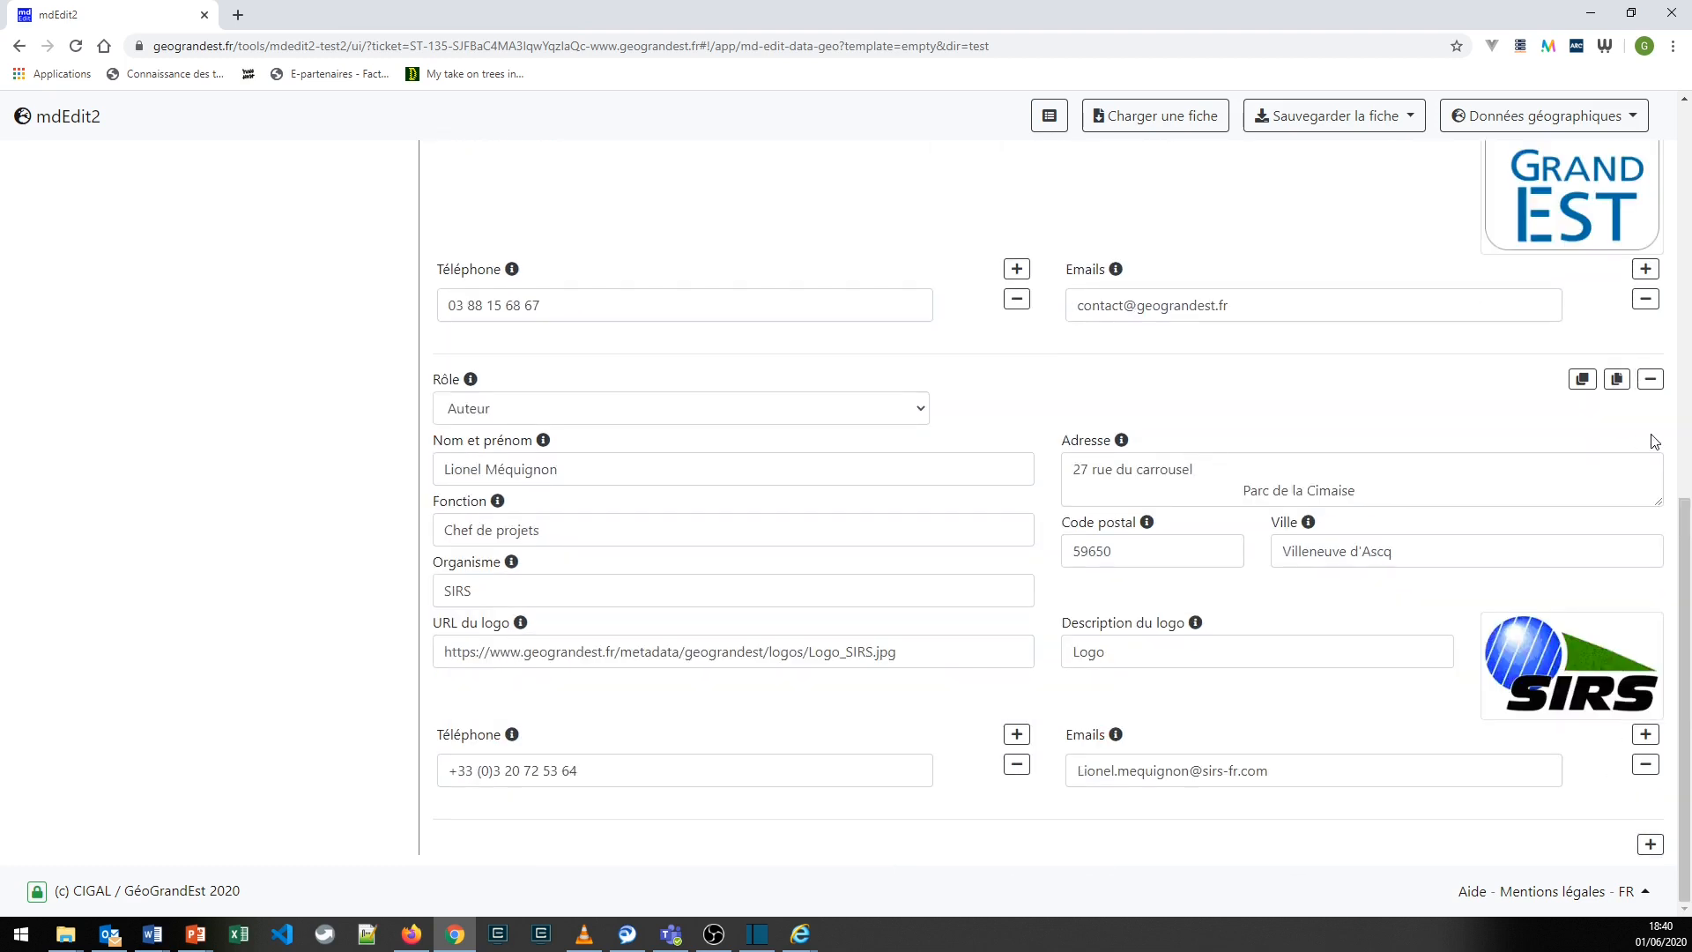
- In Références géographiques et qualité, add a second geographic extent and set it to CC Sauer-Pechelbronn
{"action": "scroll", "coordinate": [1353, 404], "scroll_direction": "up", "scroll_amount": 4}
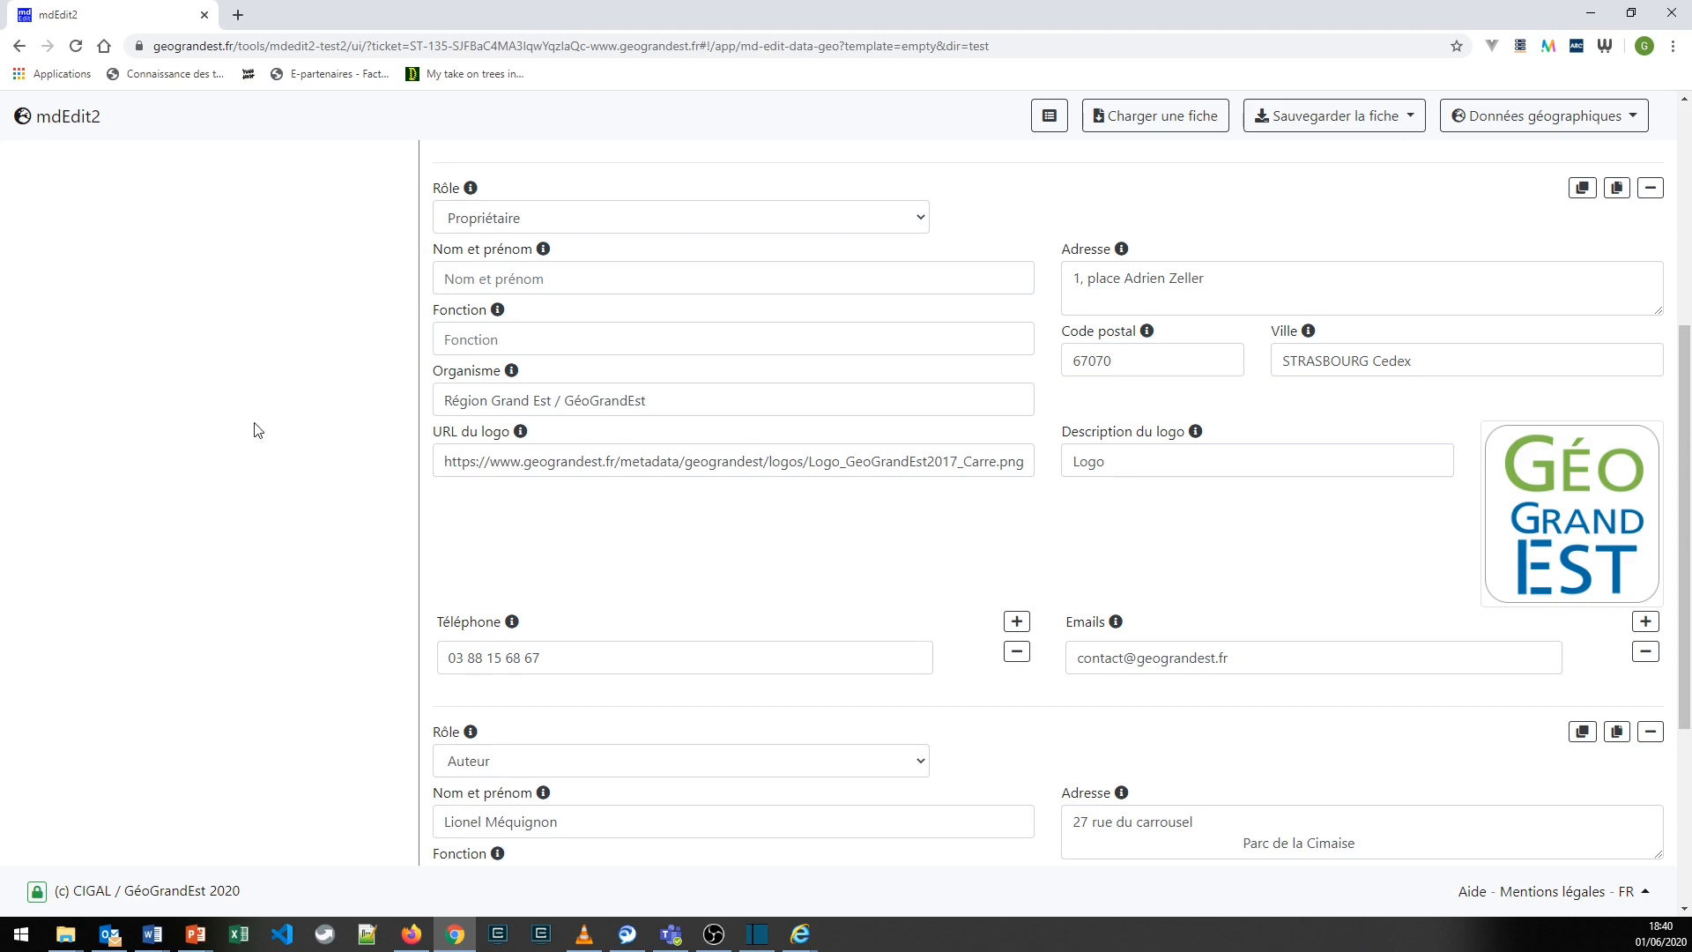
{"action": "scroll", "coordinate": [253, 429], "scroll_direction": "up", "scroll_amount": 5}
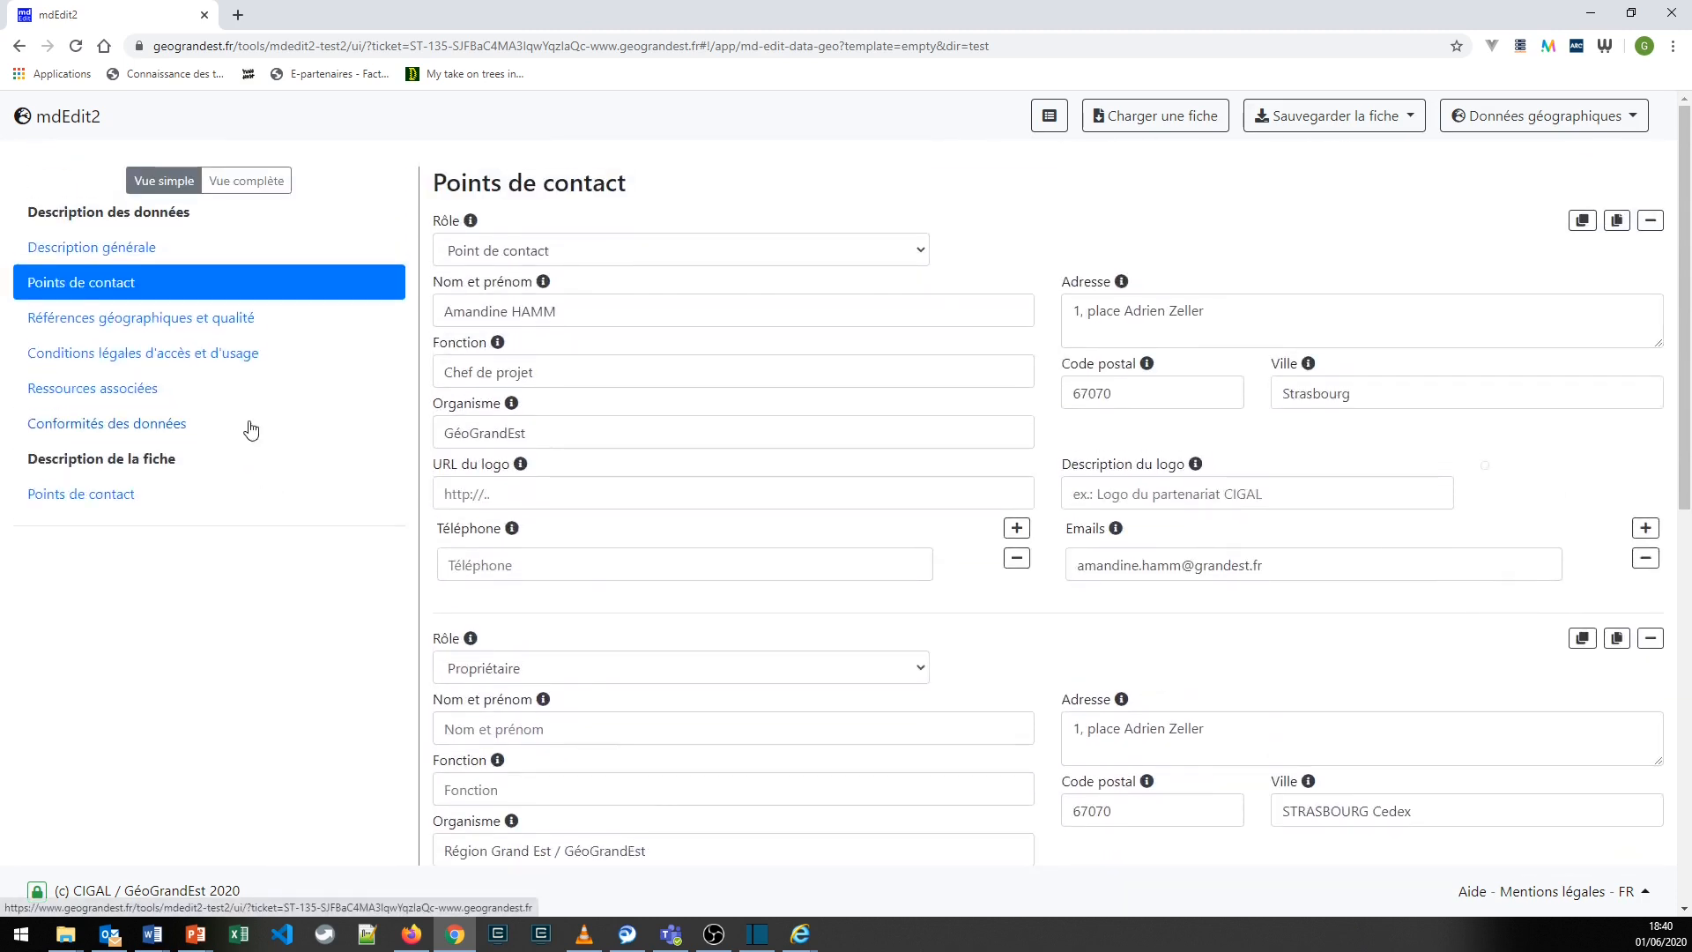
{"action": "left_click", "coordinate": [168, 329]}
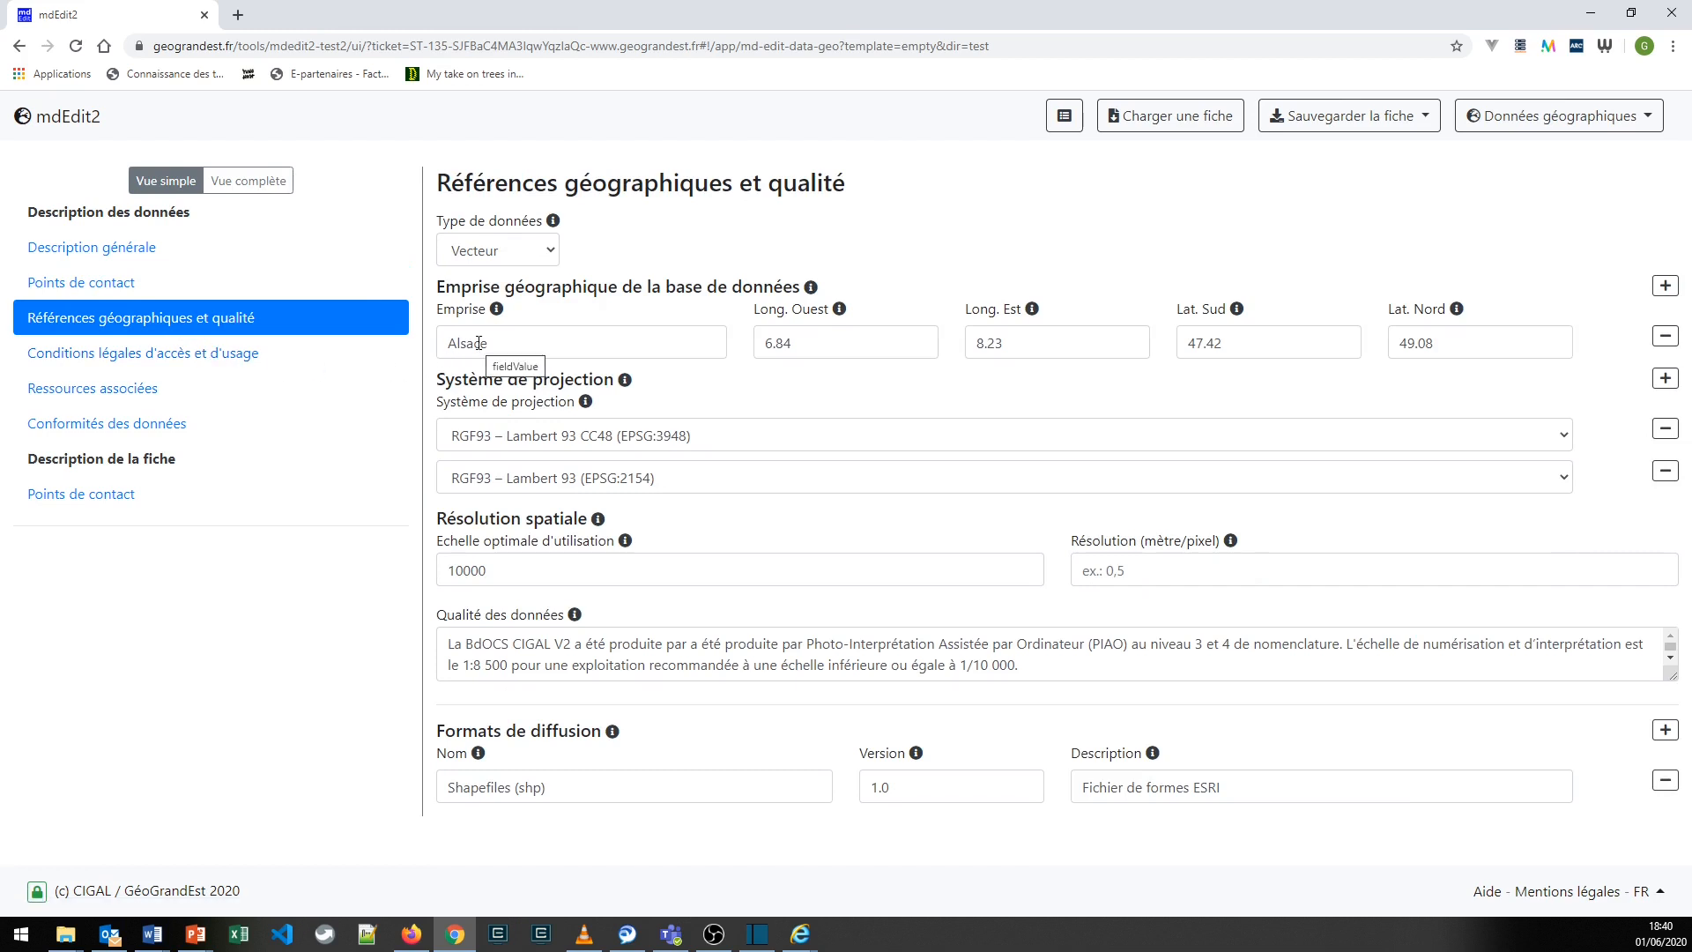
{"action": "left_click", "coordinate": [1667, 287]}
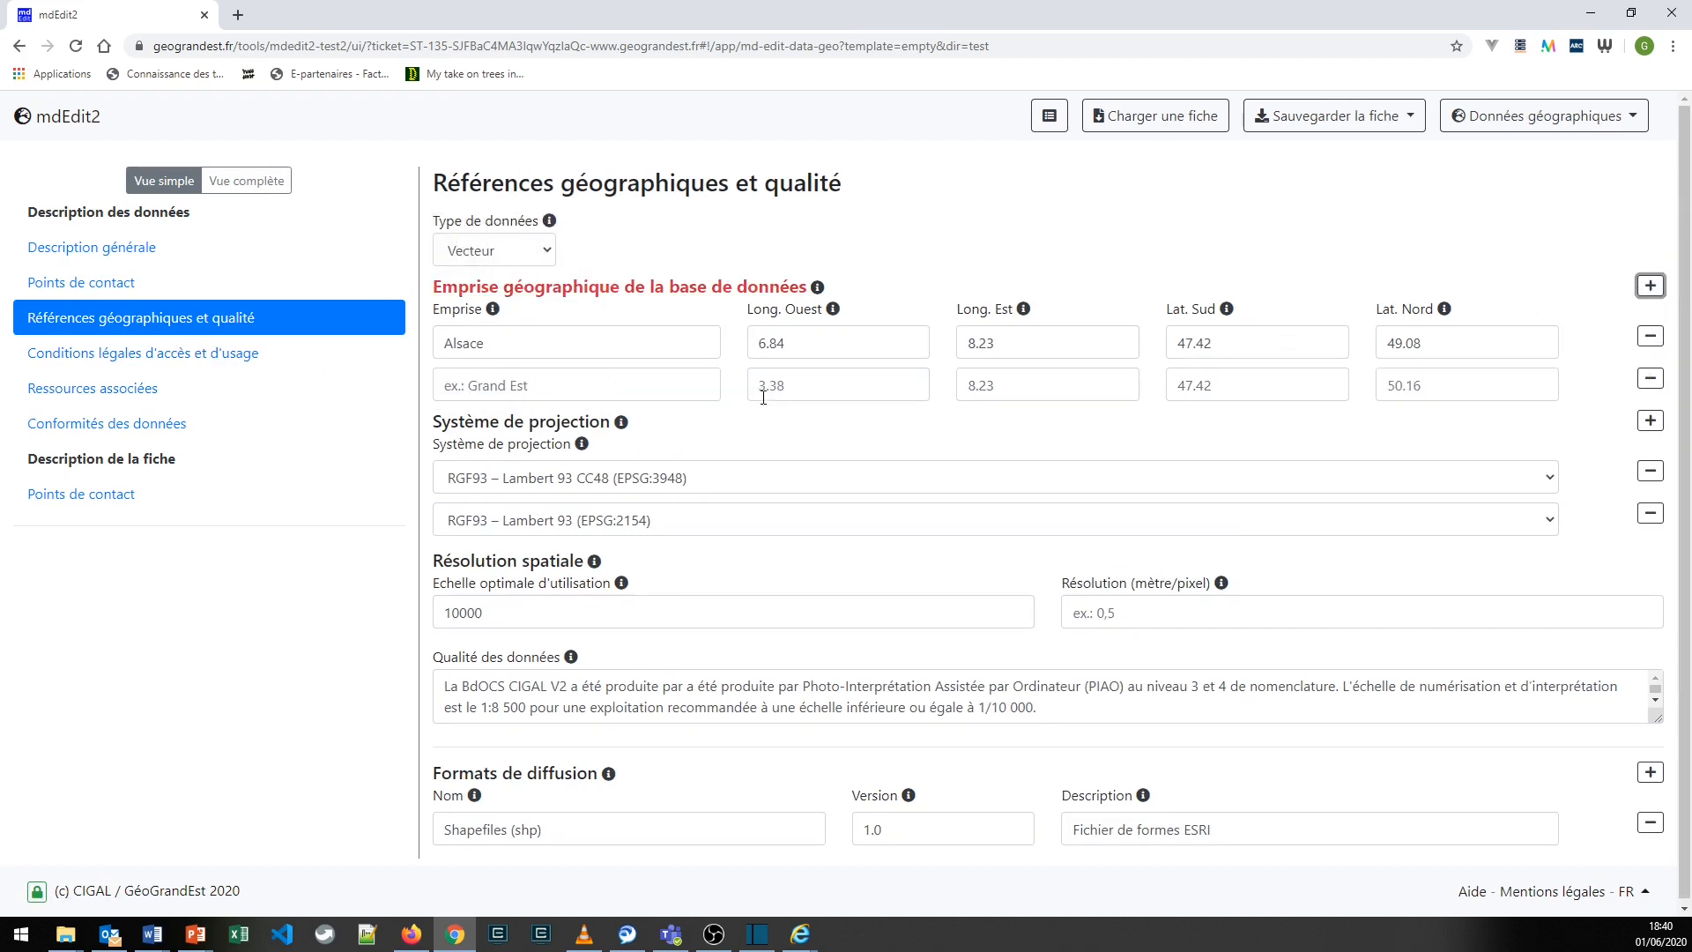
{"action": "left_click", "coordinate": [622, 382]}
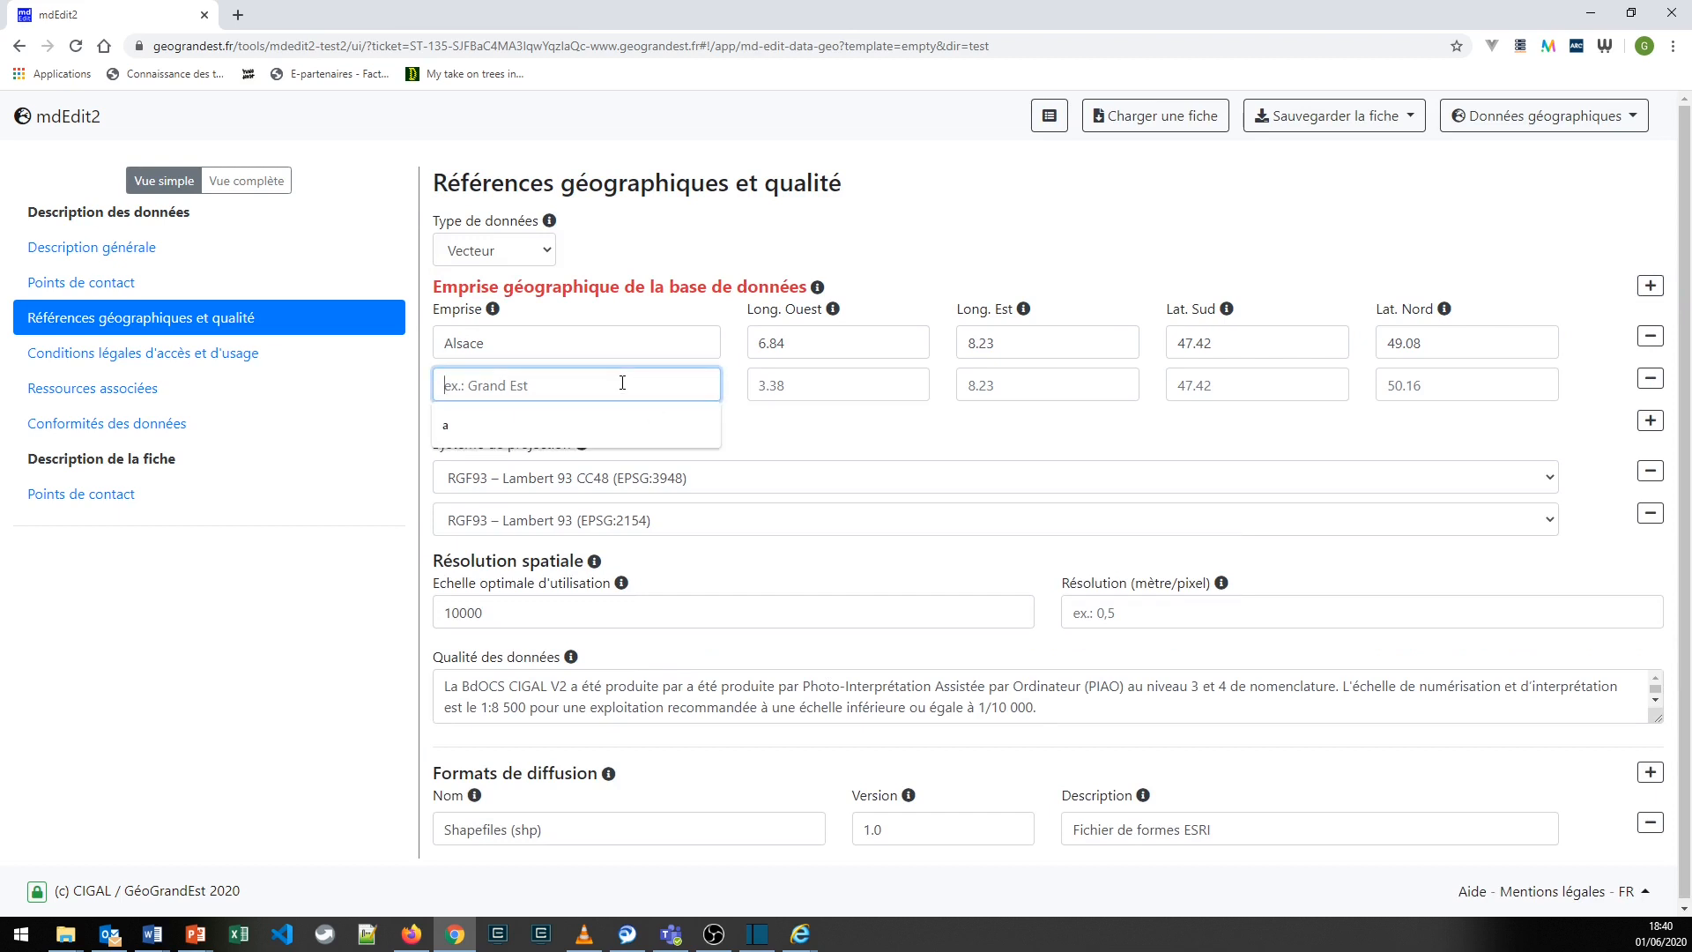
{"action": "type", "text": "sauer"}
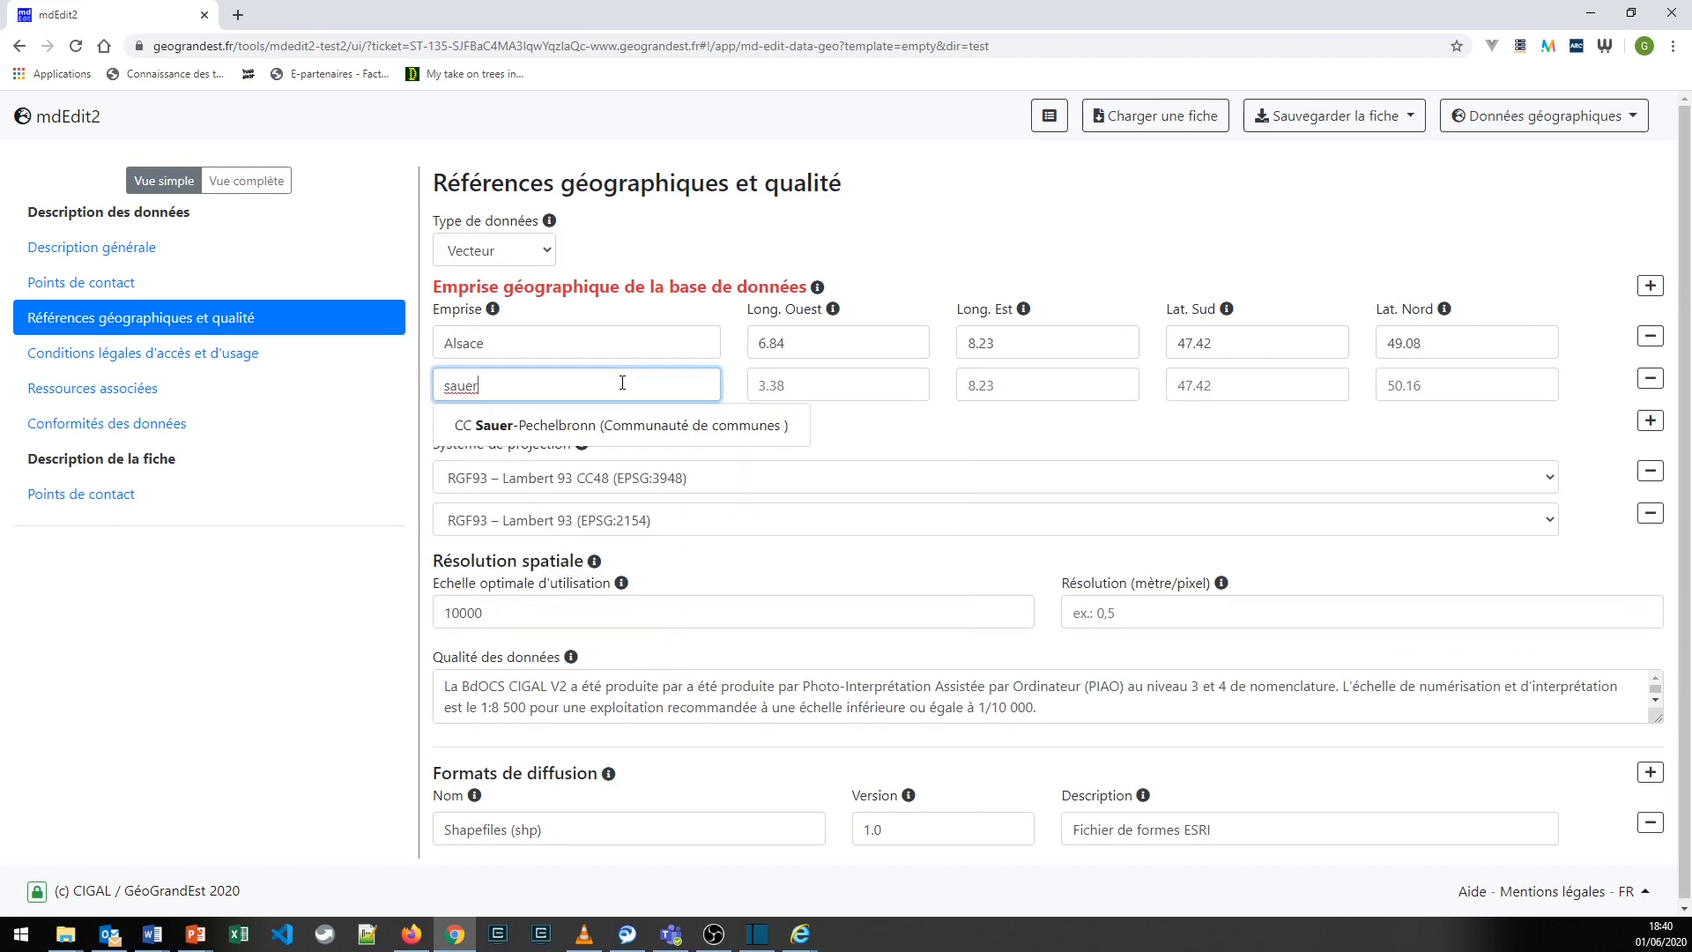
{"action": "left_click", "coordinate": [577, 426]}
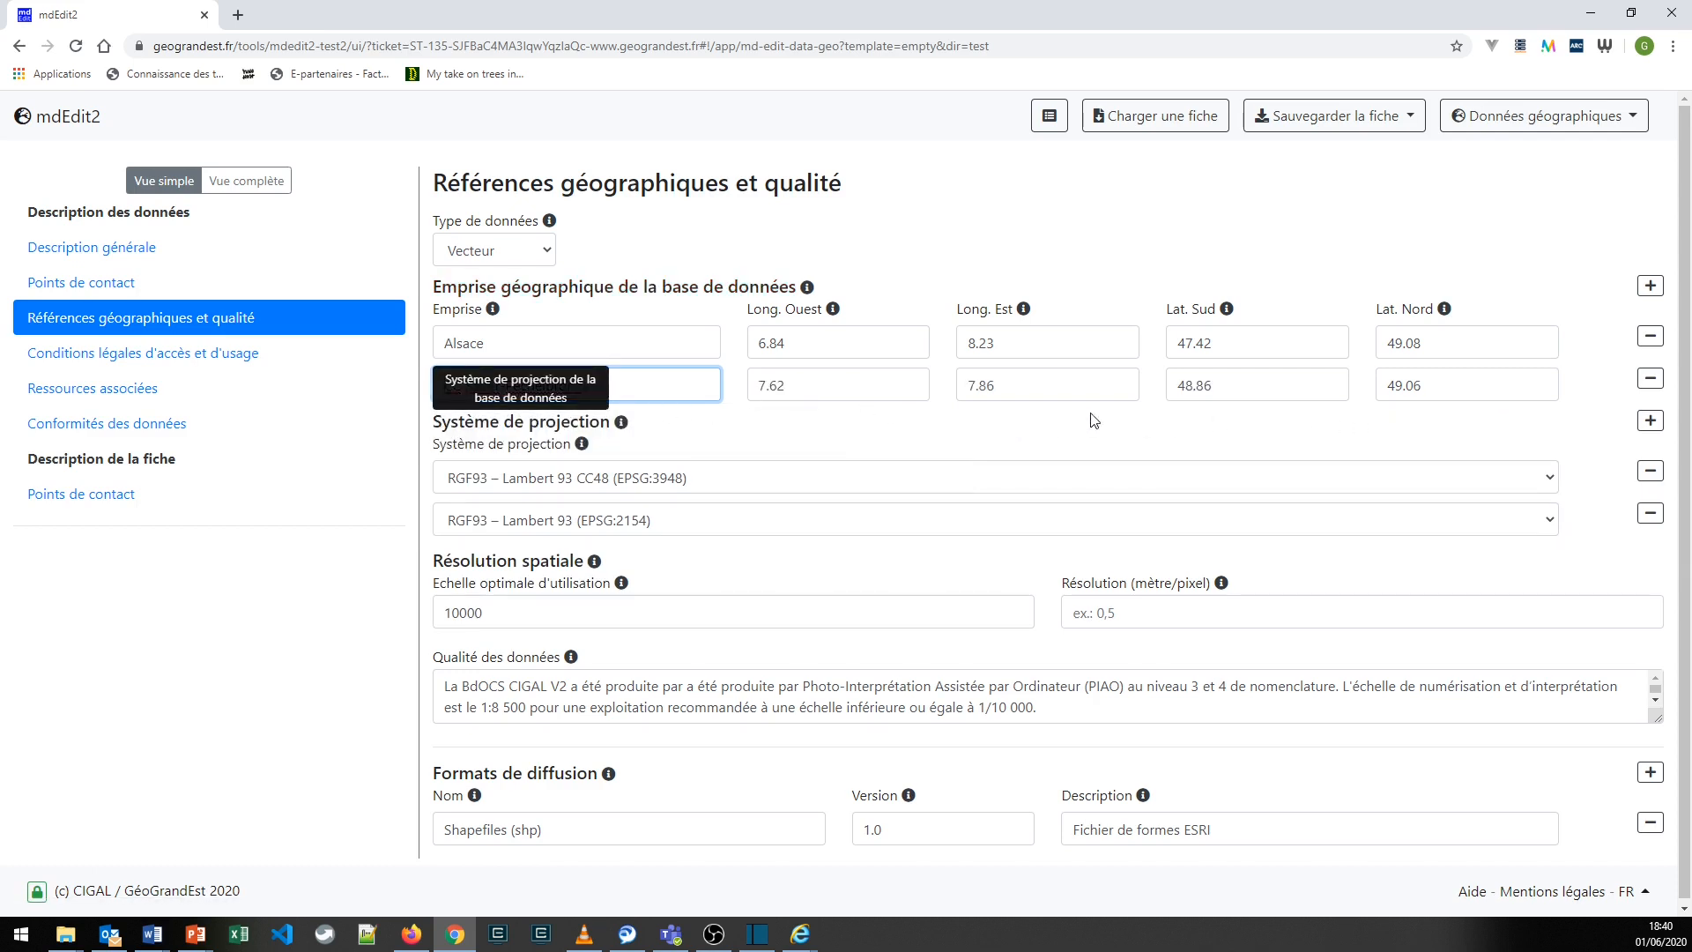
- Change the second geographic extent to CA de Saint-Dié-Des-Vosges, using the suggested place with its coordinates
{"action": "left_click_drag", "start_coordinate": [586, 386], "coordinate": [436, 379]}
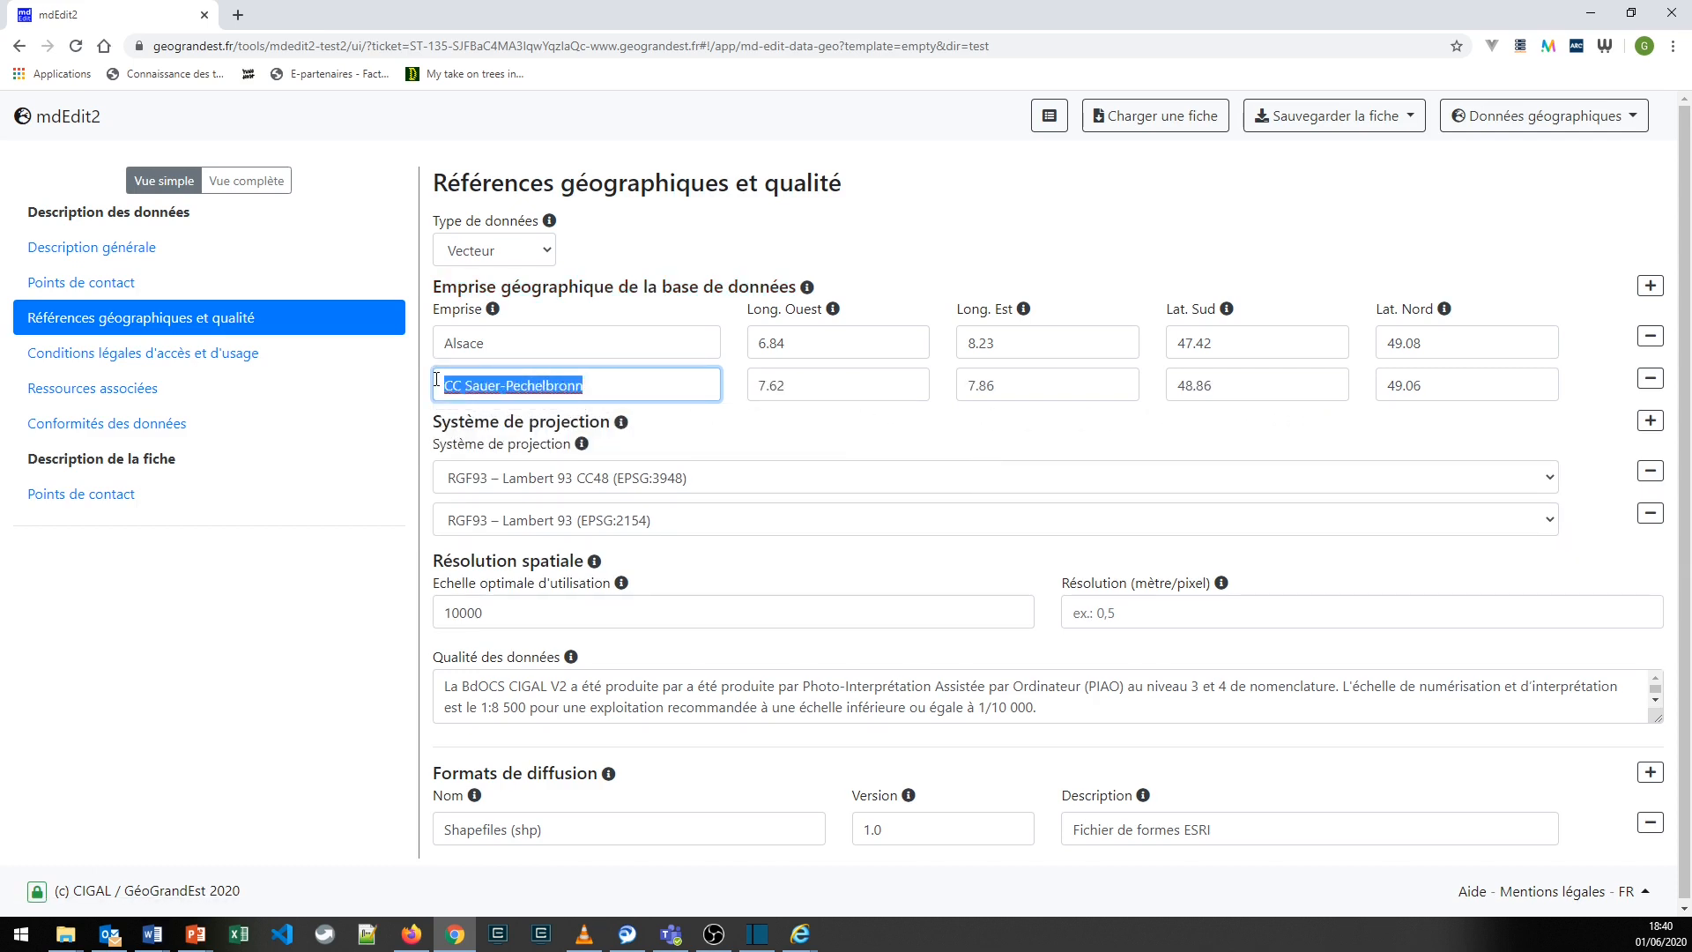
{"action": "type", "text": "Dié"}
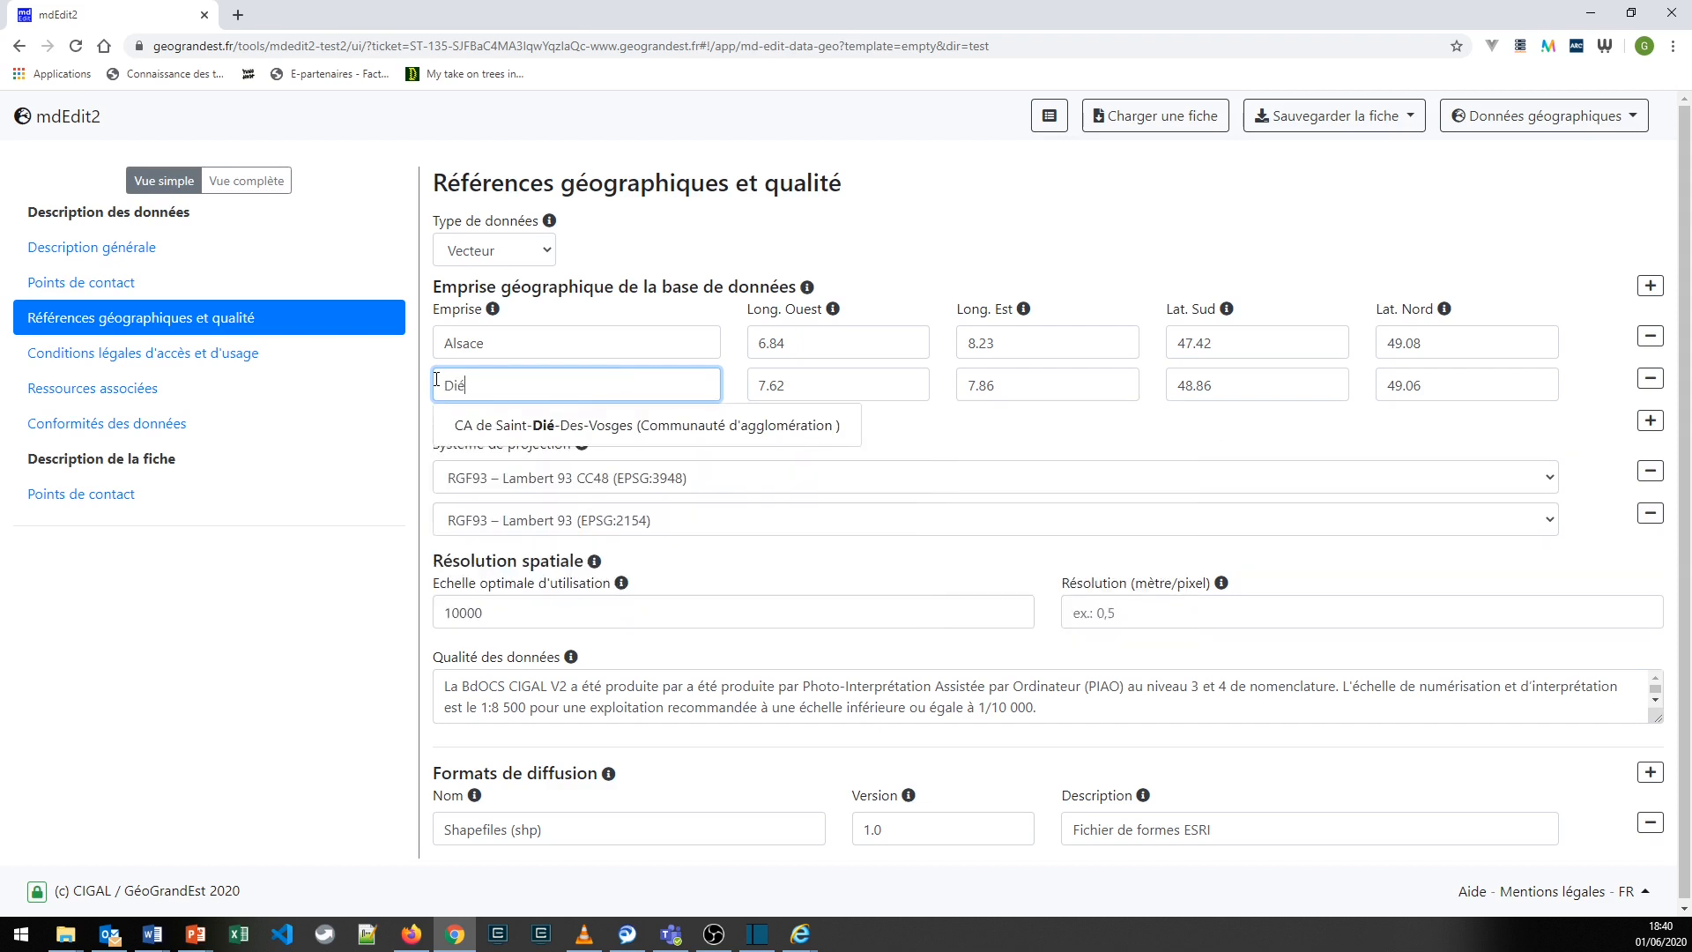
{"action": "left_click", "coordinate": [472, 432]}
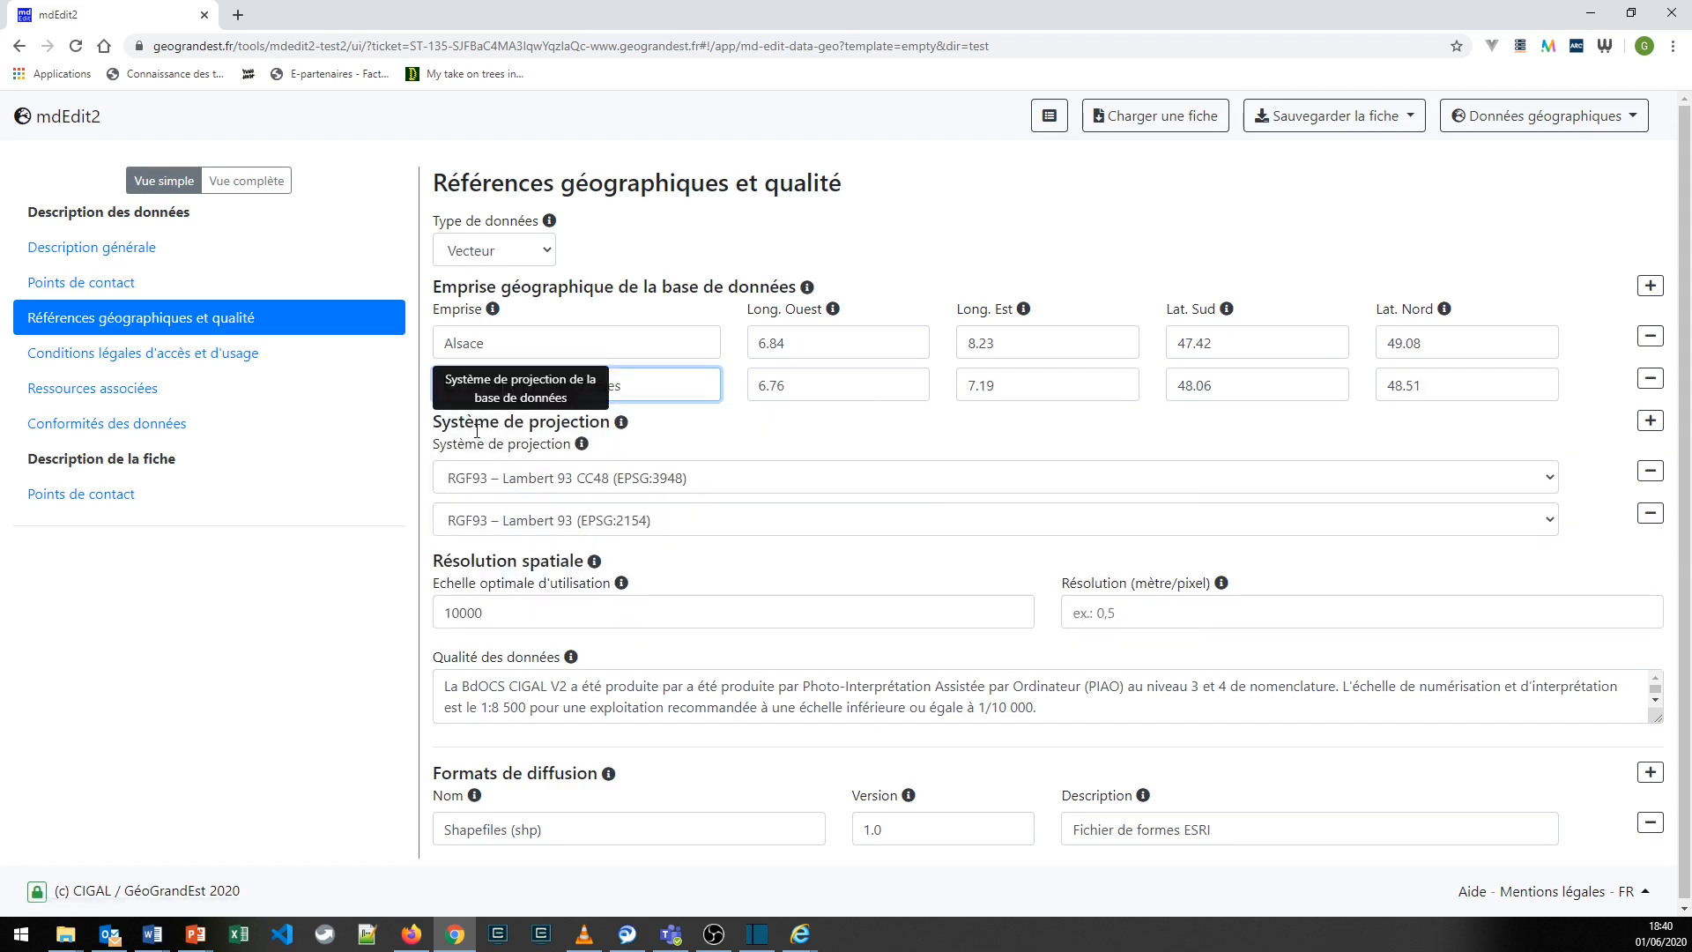
{"action": "left_click", "coordinate": [768, 449]}
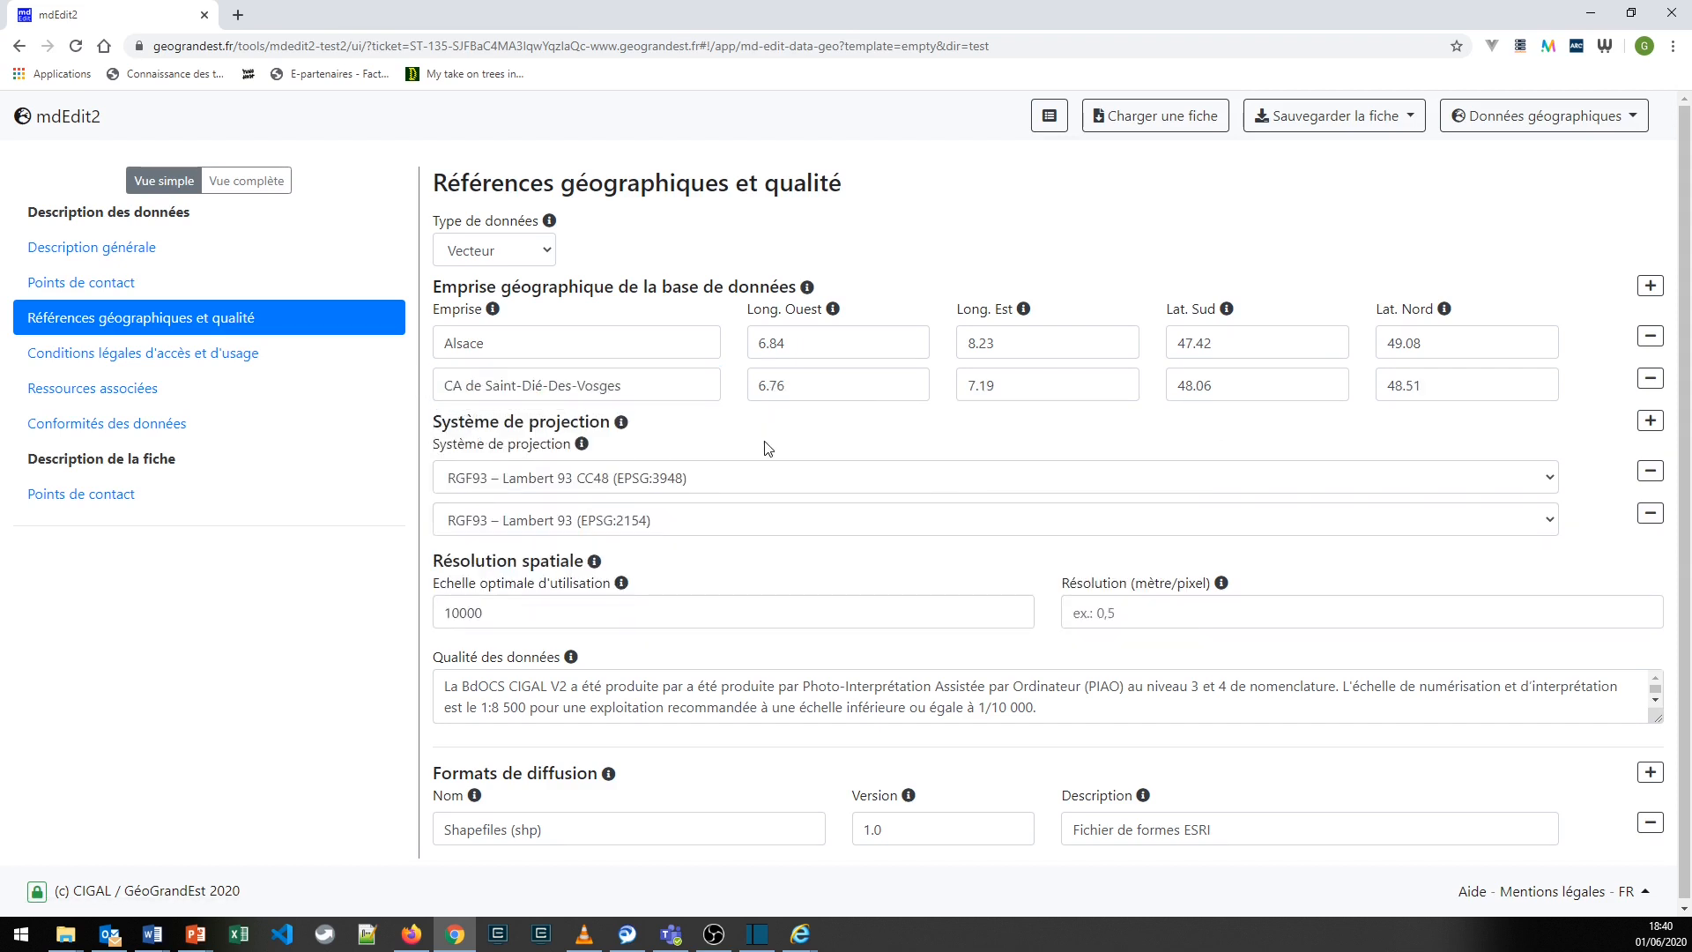
- Change the second geographic extent to the suggested region GRAND EST, and remove that extent from the list
{"action": "left_click_drag", "start_coordinate": [626, 384], "coordinate": [434, 374]}
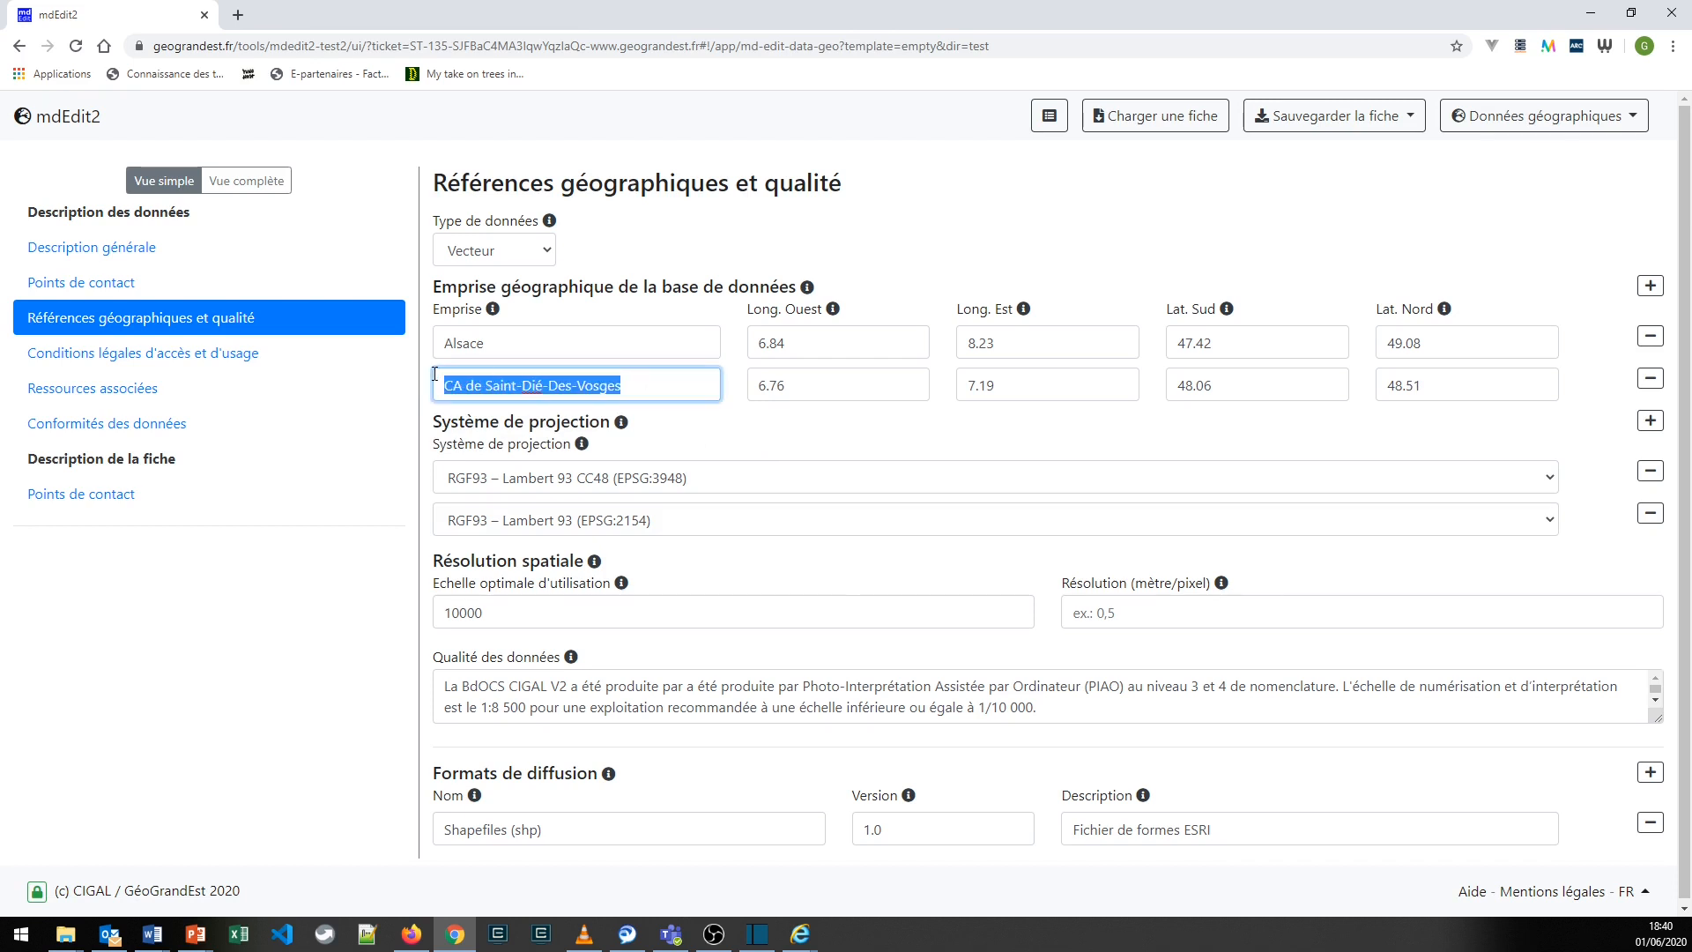
{"action": "type", "text": "Gr"}
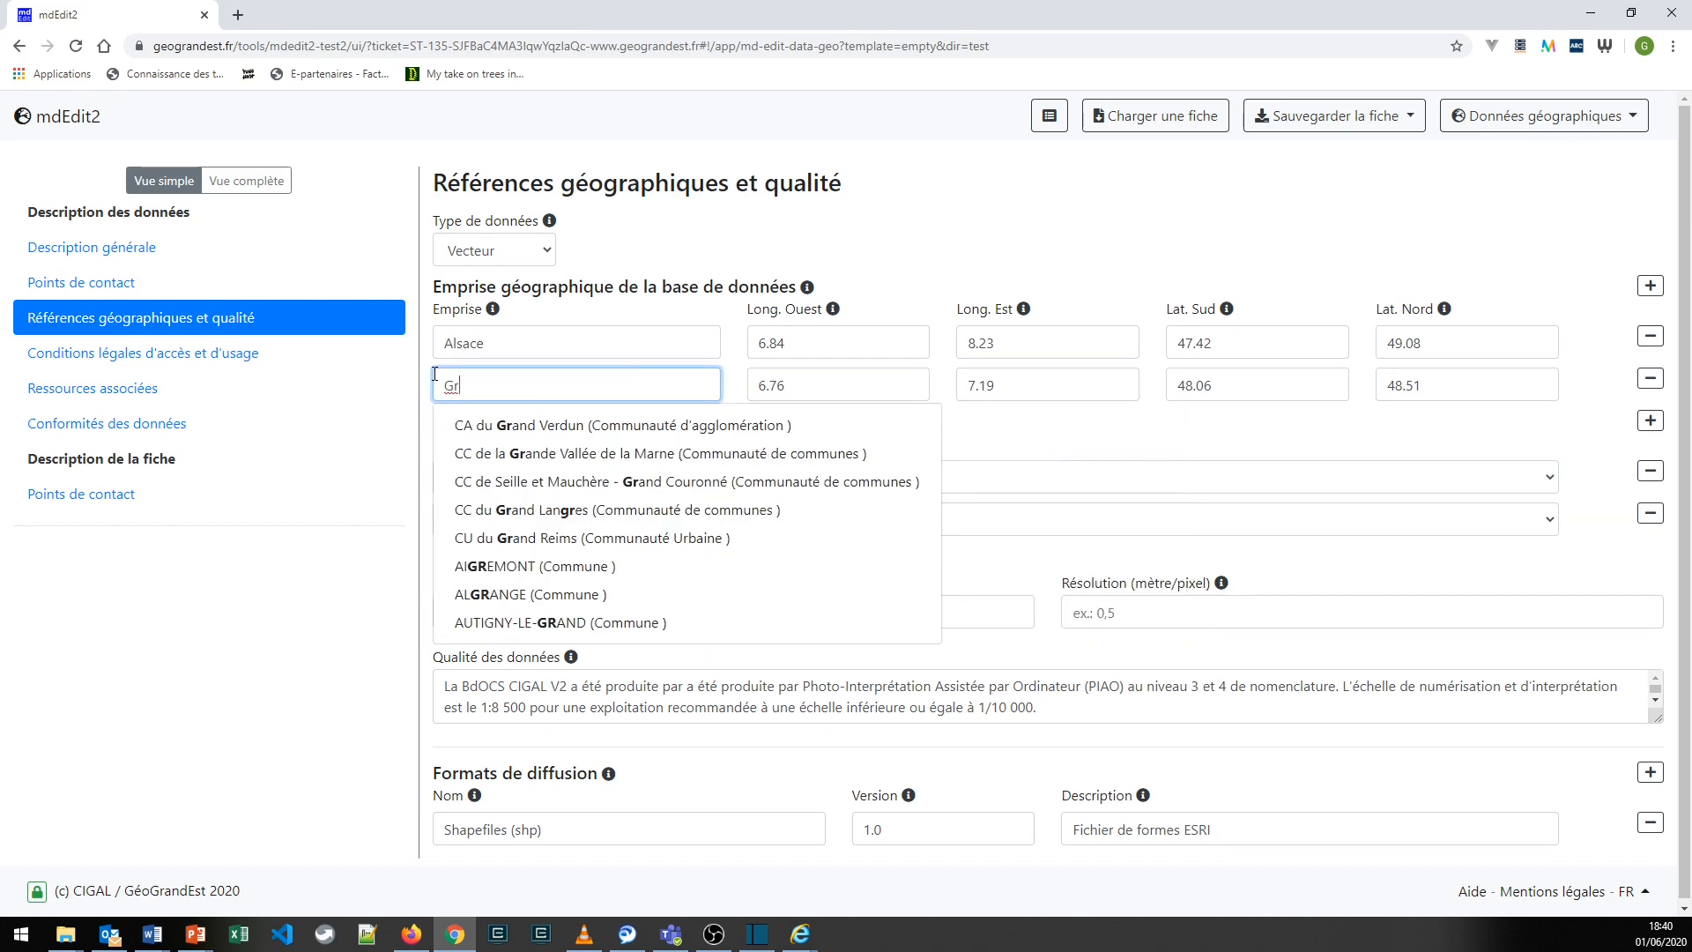
{"action": "type", "text": "and E"}
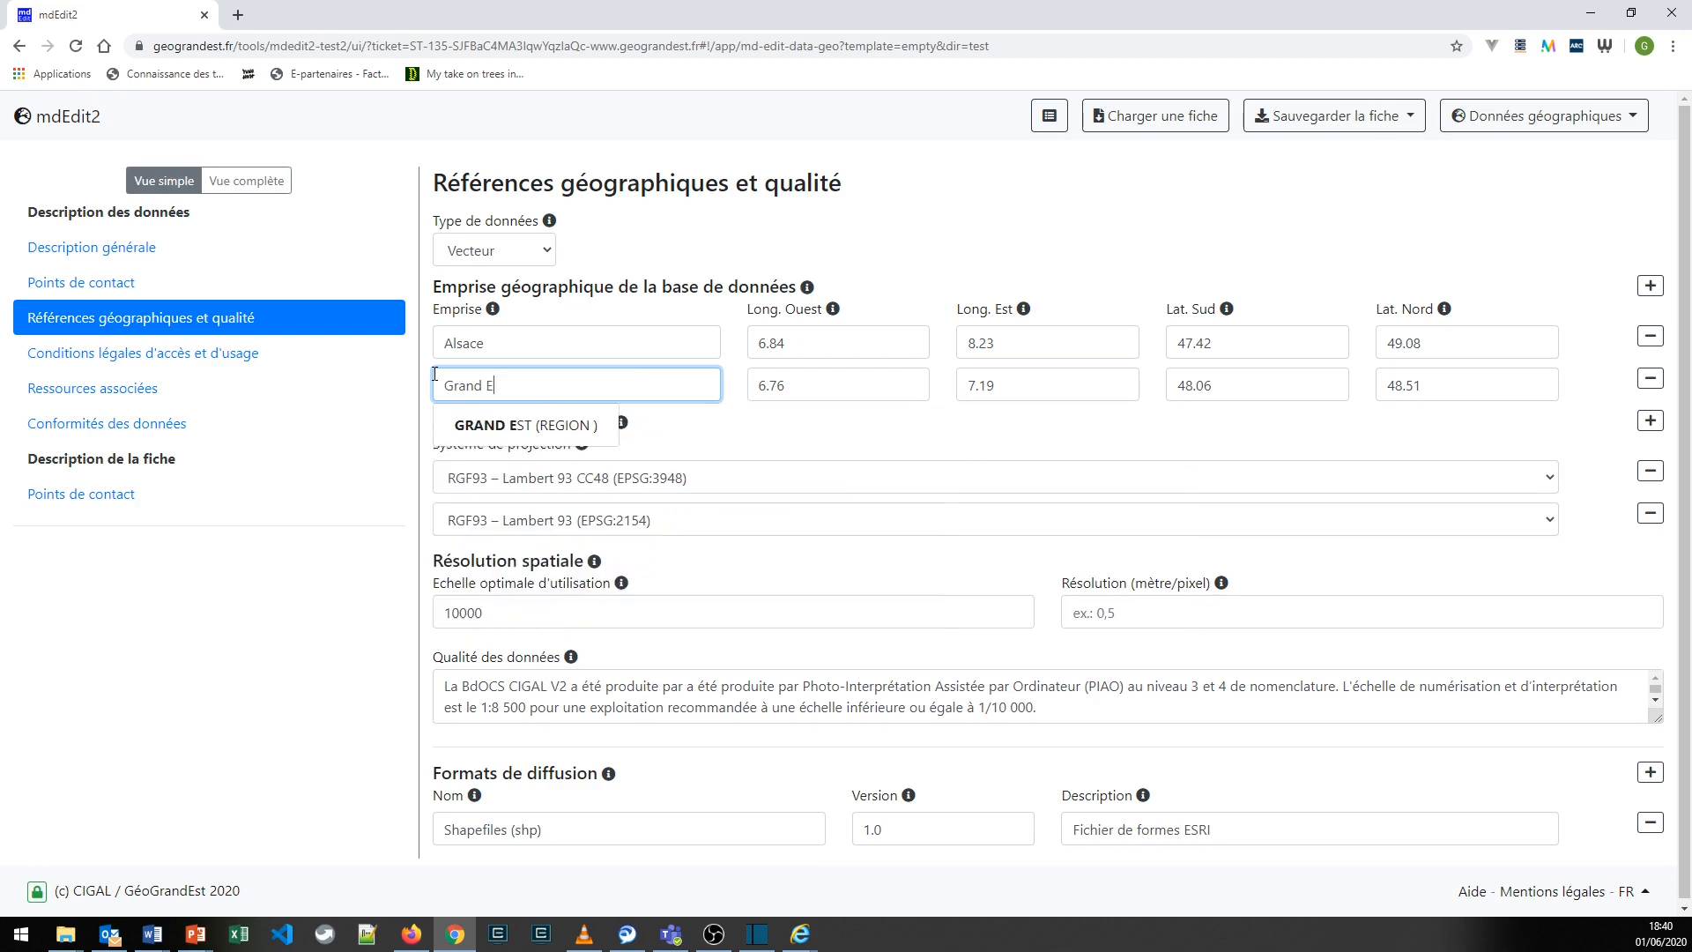
{"action": "type", "text": "st"}
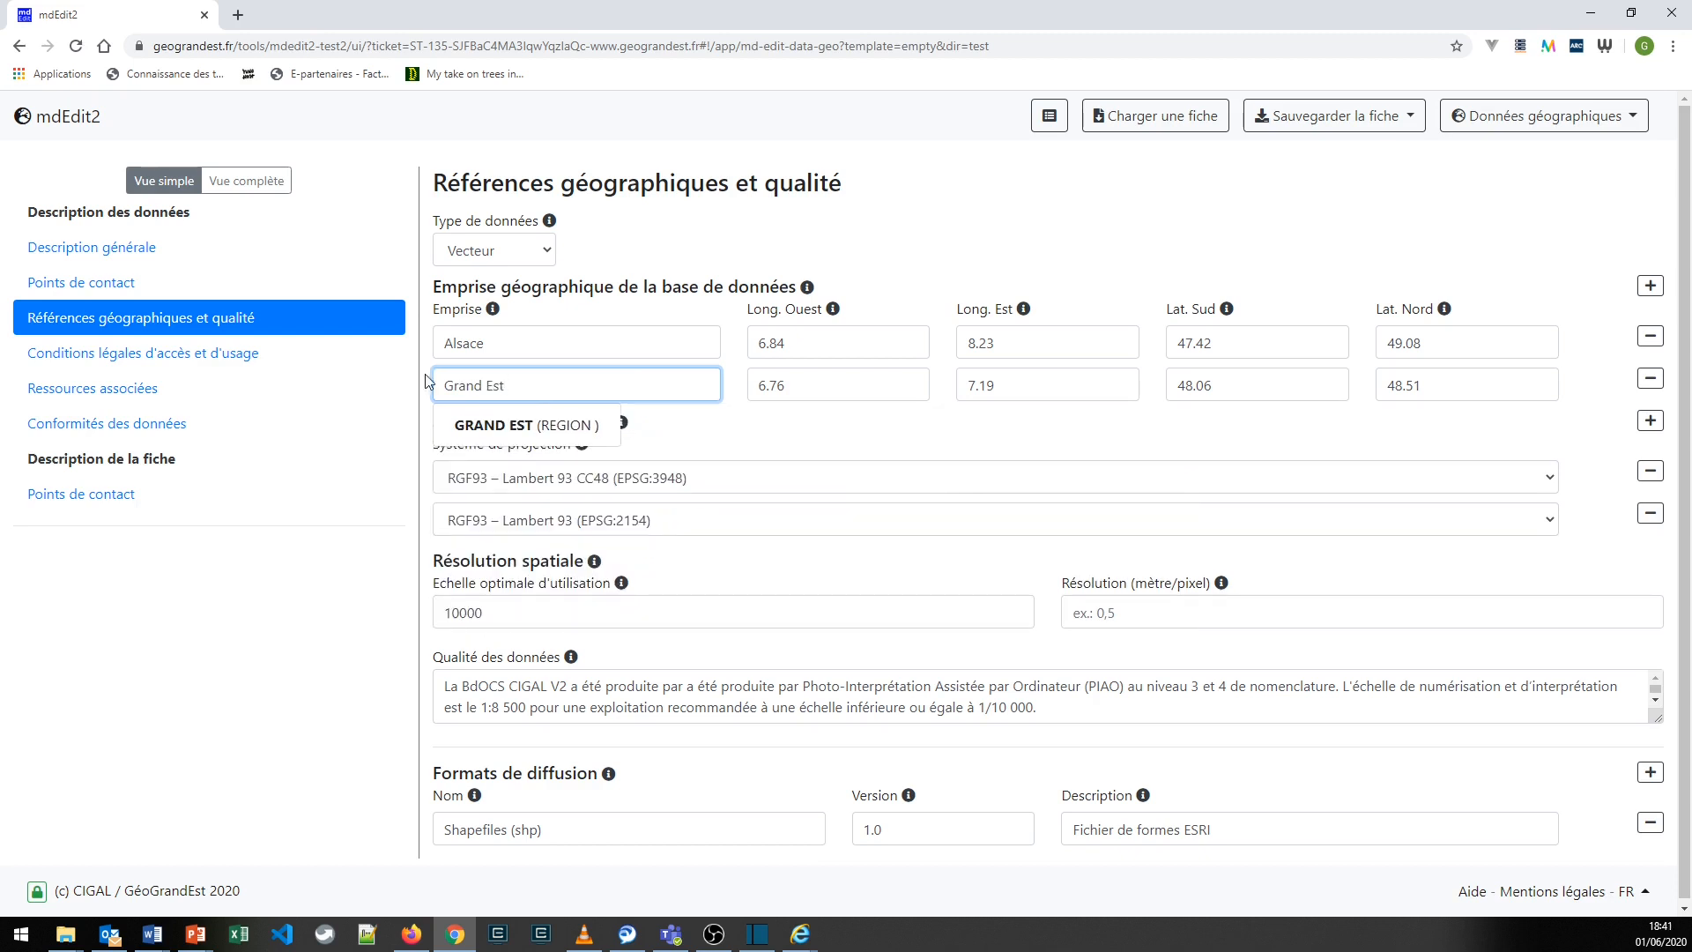
{"action": "left_click", "coordinate": [484, 428]}
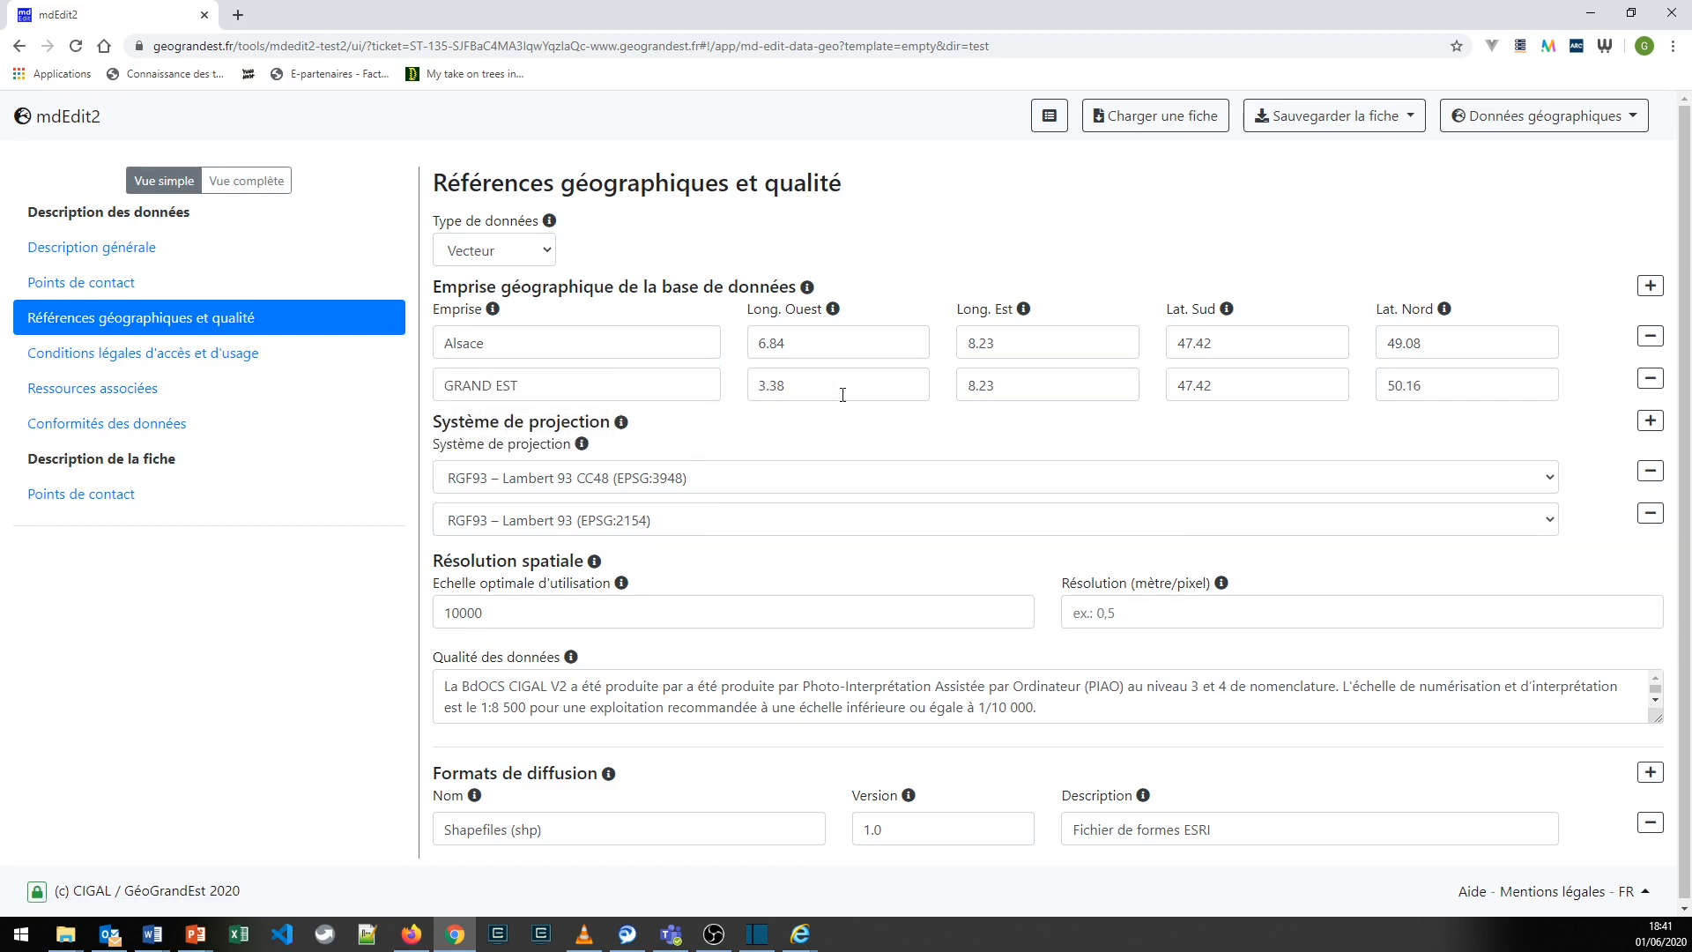
{"action": "left_click", "coordinate": [1651, 378]}
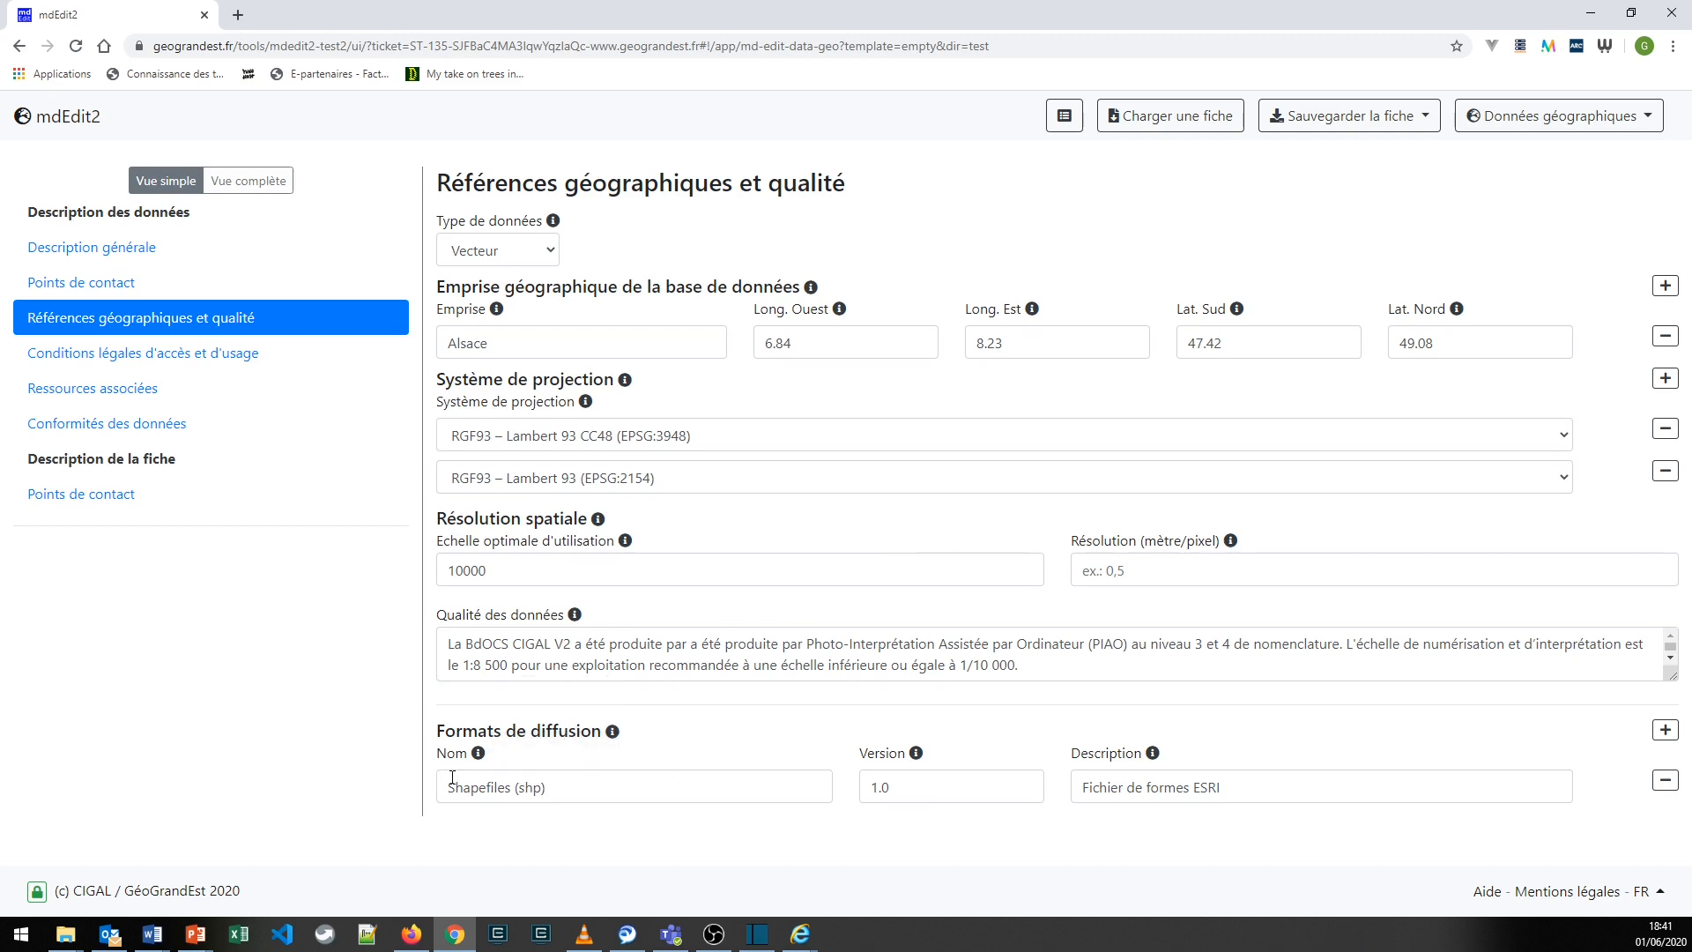
- Examine the Nom, Version and Description fields of the Shapefiles (shp) entry under Formats de diffusion
{"action": "left_click", "coordinate": [797, 795]}
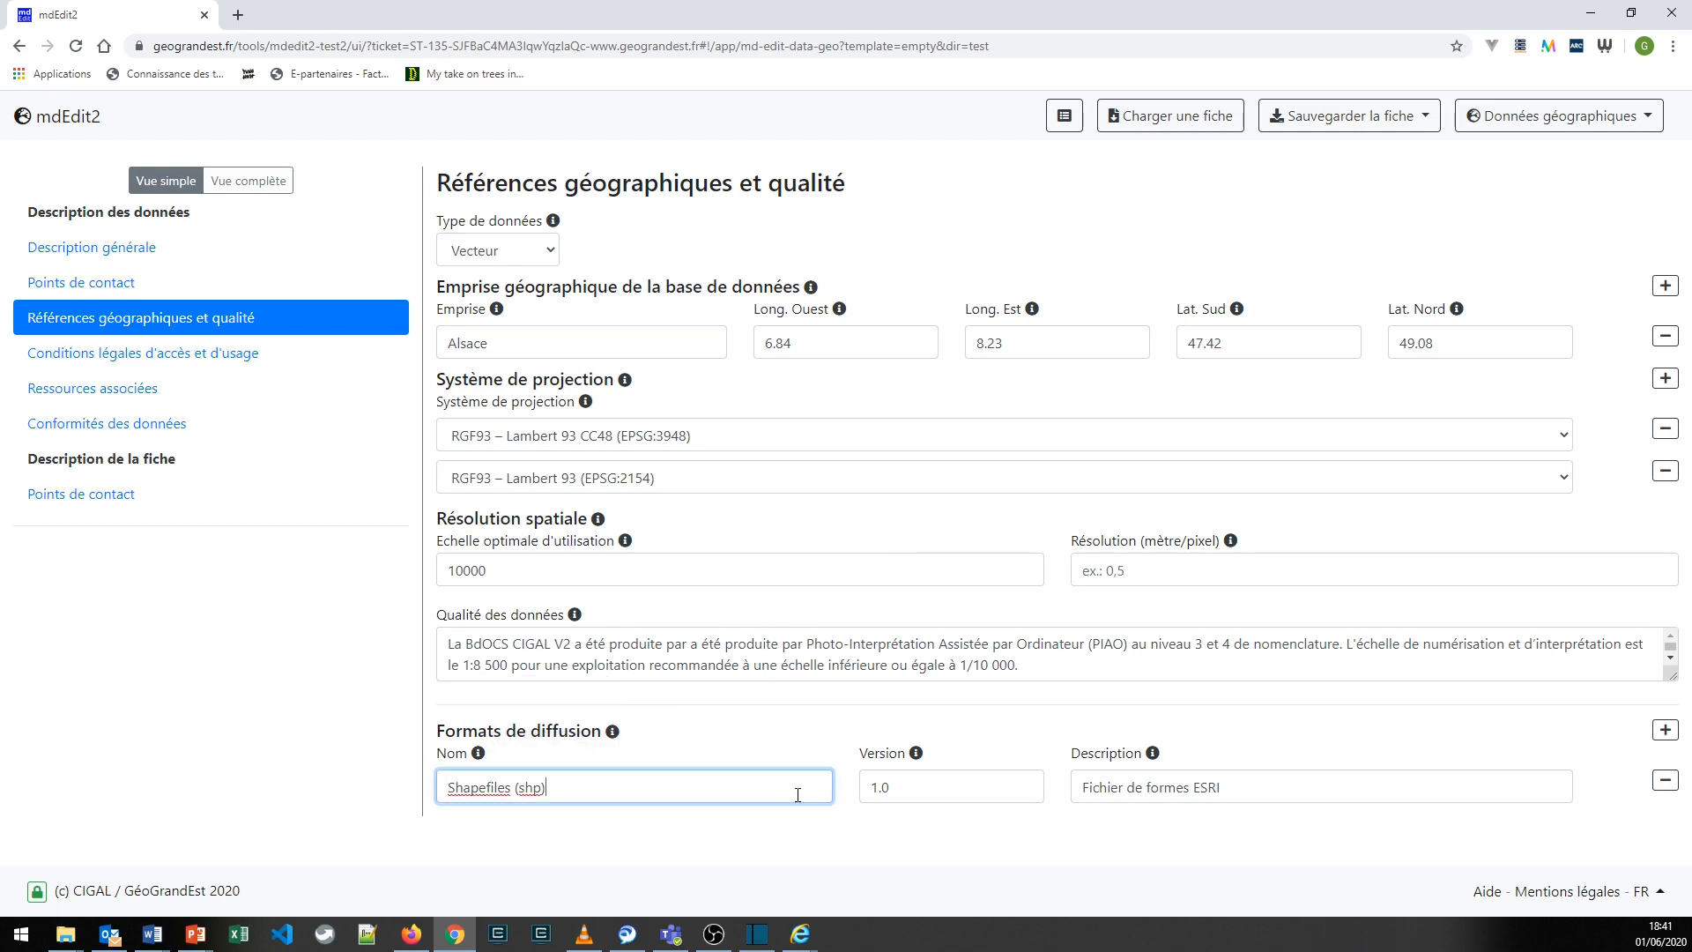
{"action": "left_click", "coordinate": [914, 800]}
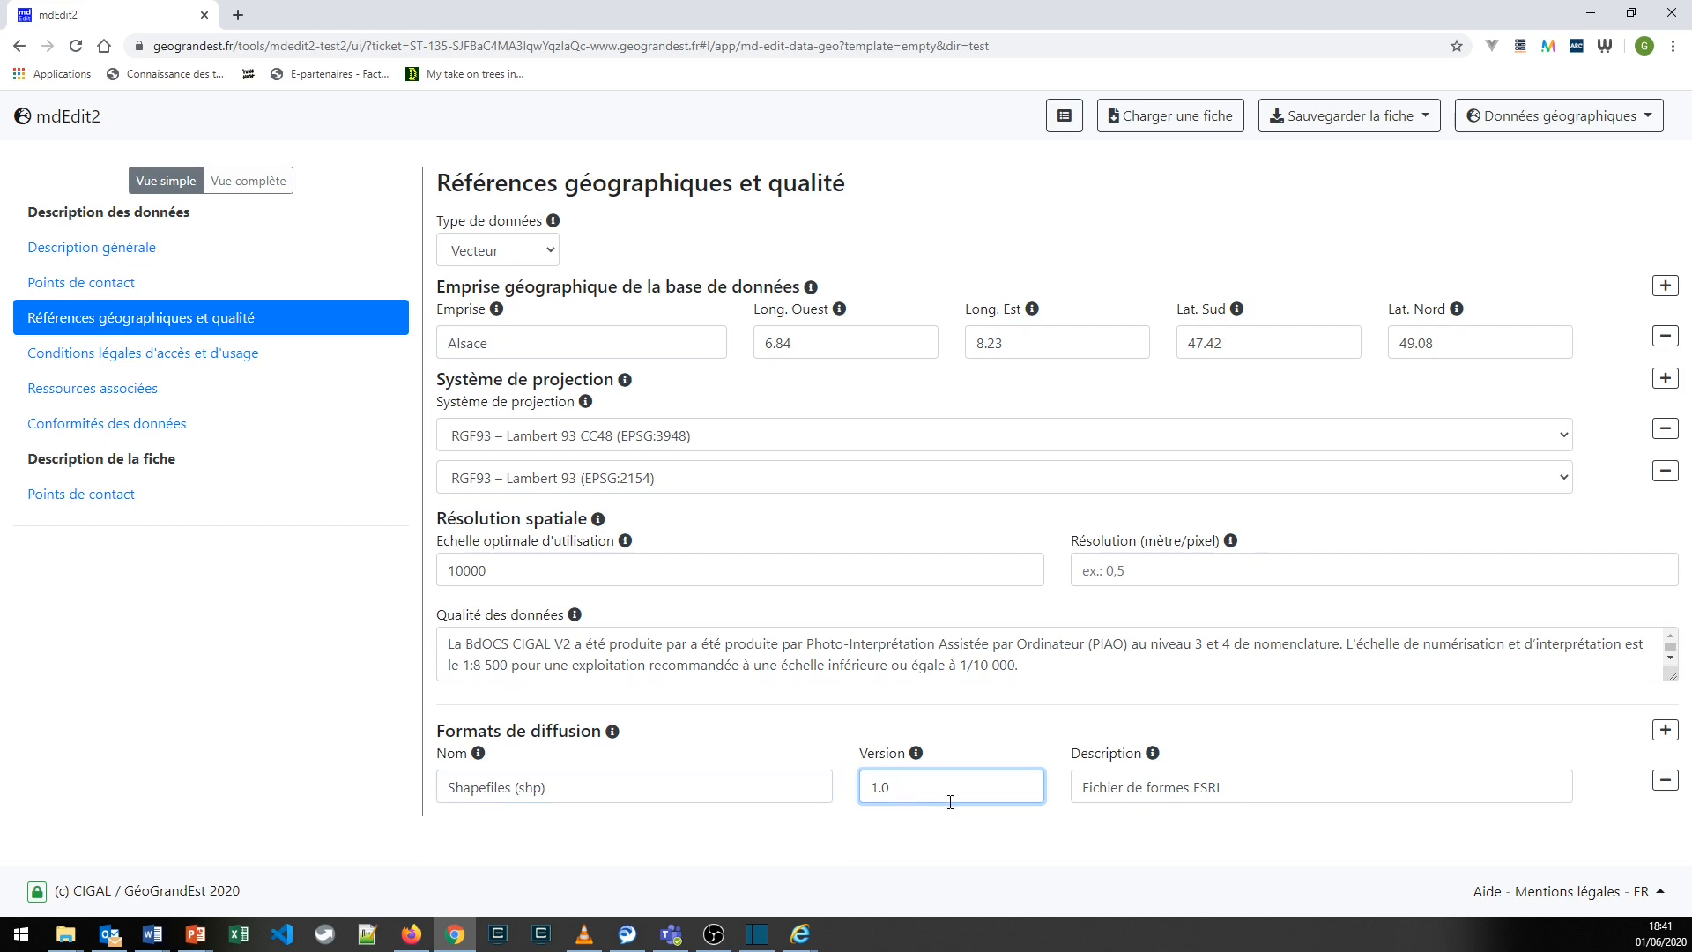
{"action": "left_click", "coordinate": [1278, 802]}
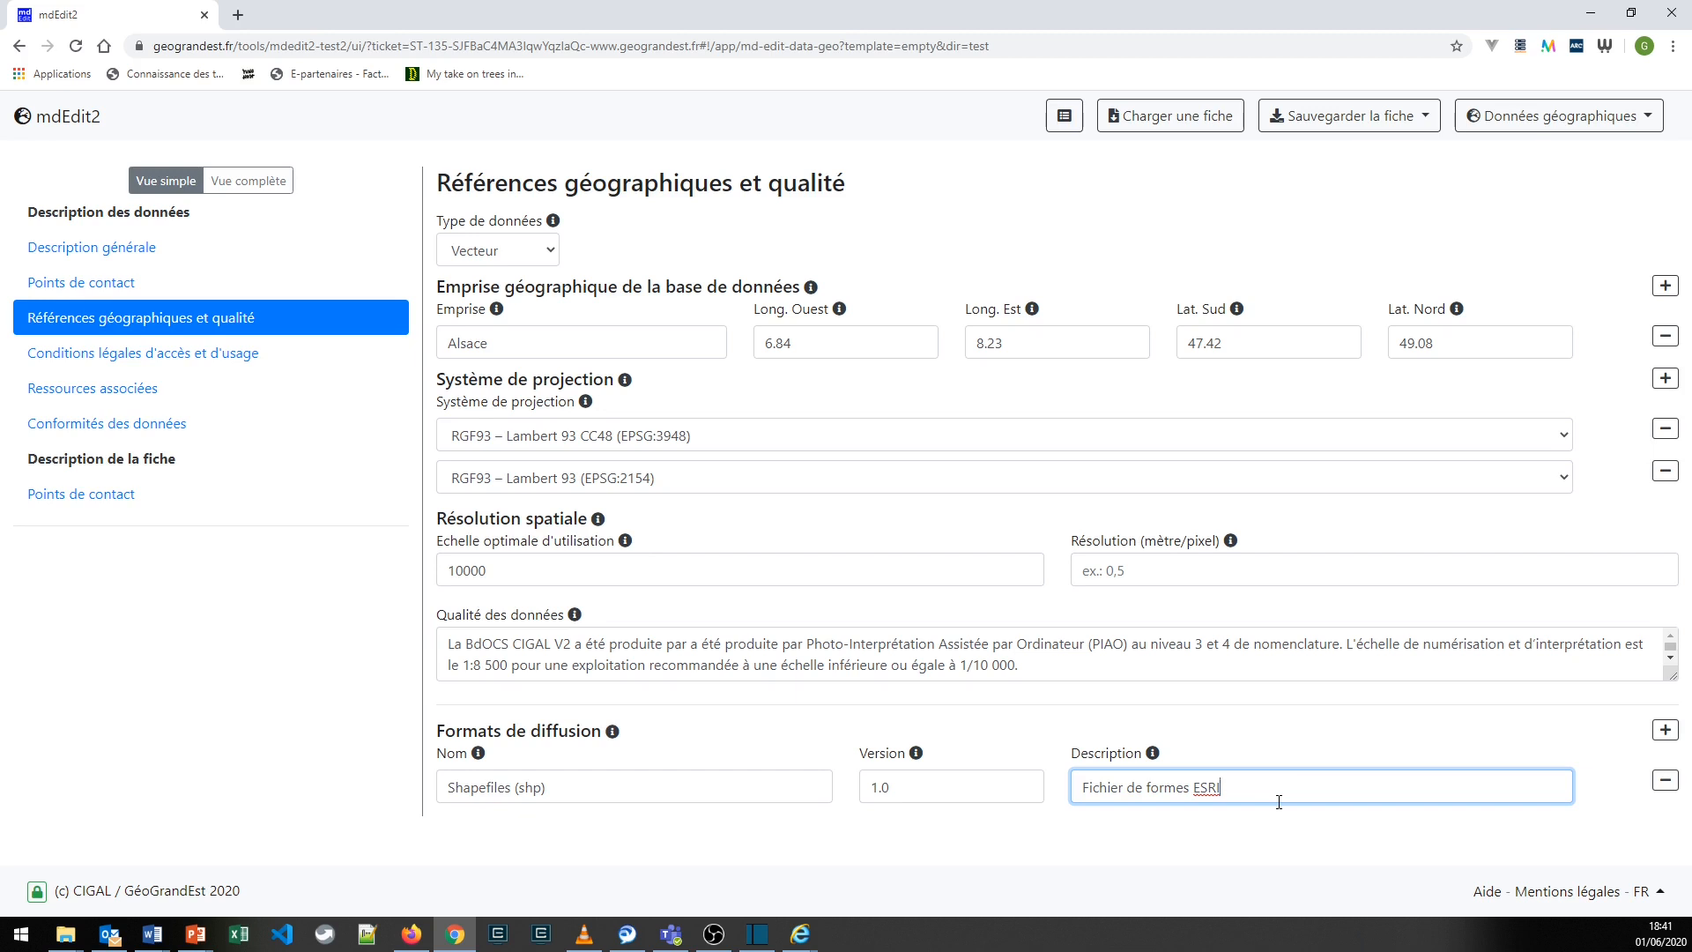
{"action": "left_click", "coordinate": [1260, 817]}
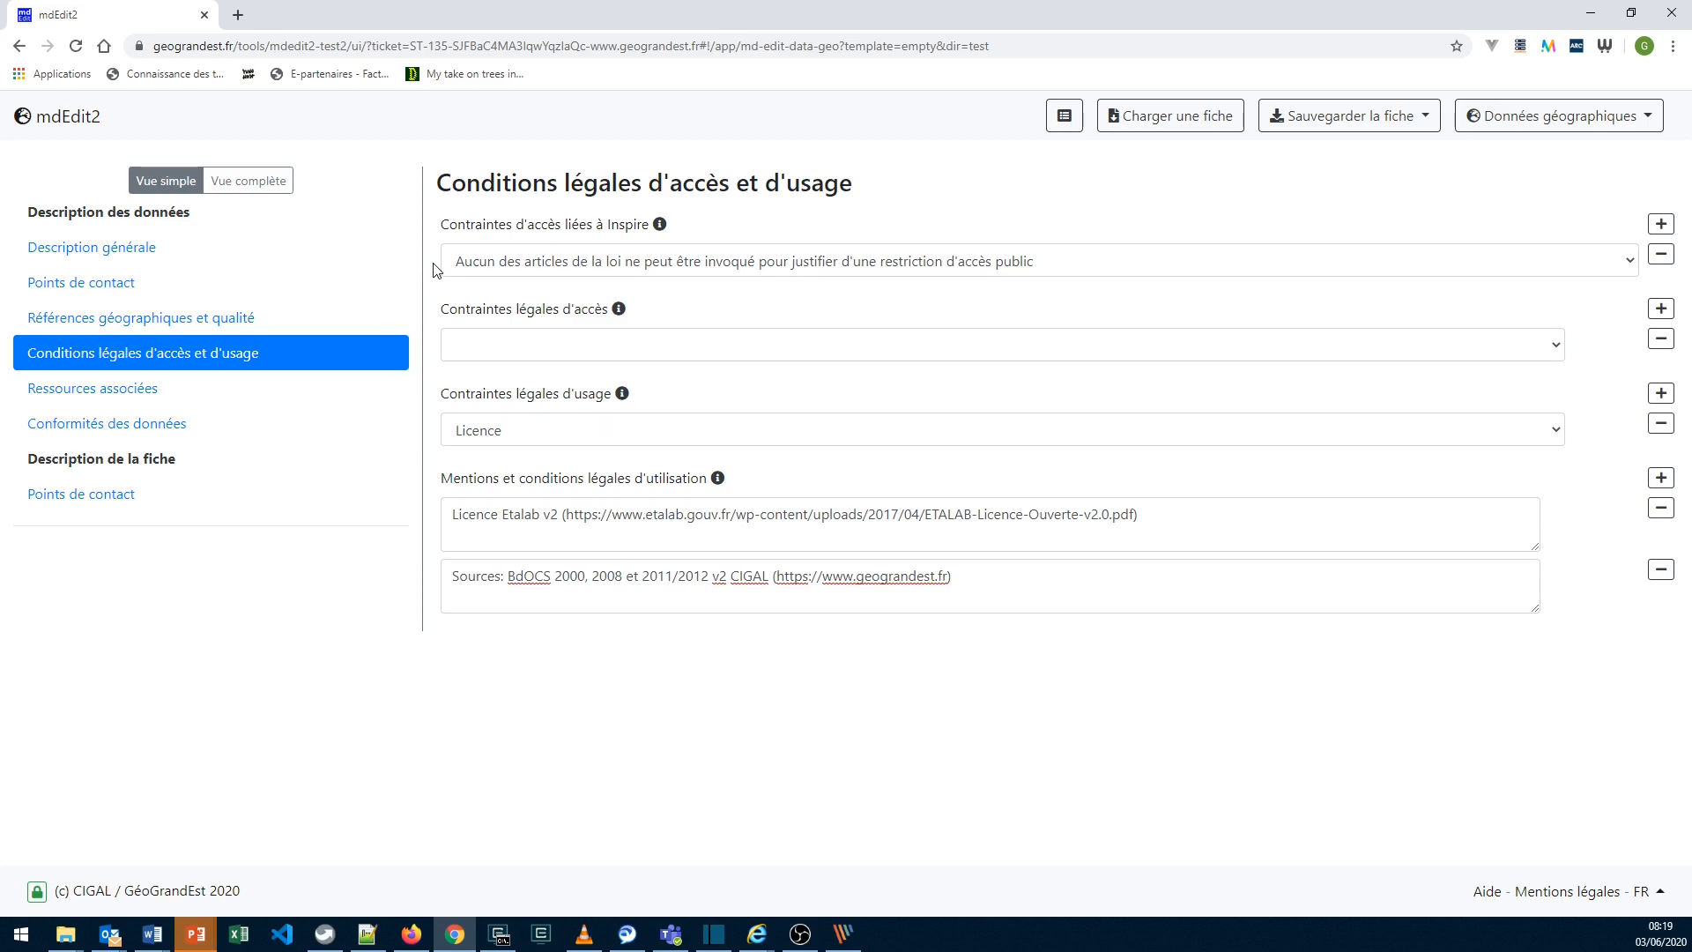
- In Conditions légales d'accès et d'usage, review the Inspire access, legal access and legal usage constraints, keeping Licence for usage
{"action": "left_click", "coordinate": [463, 261]}
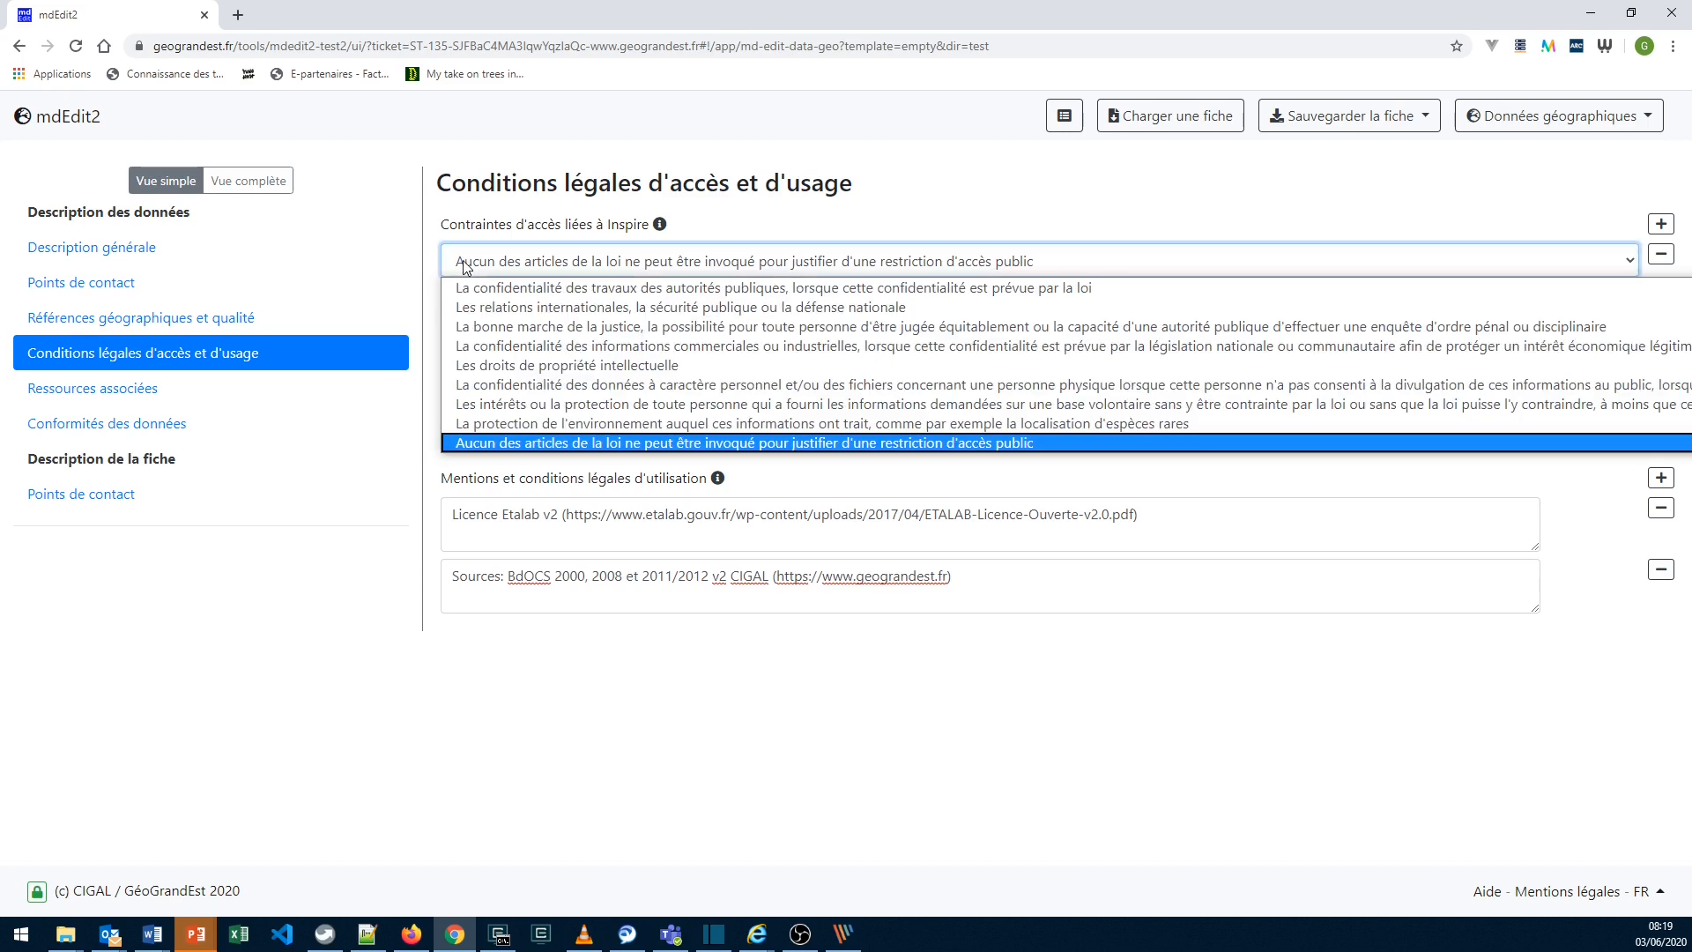
{"action": "left_click", "coordinate": [485, 444]}
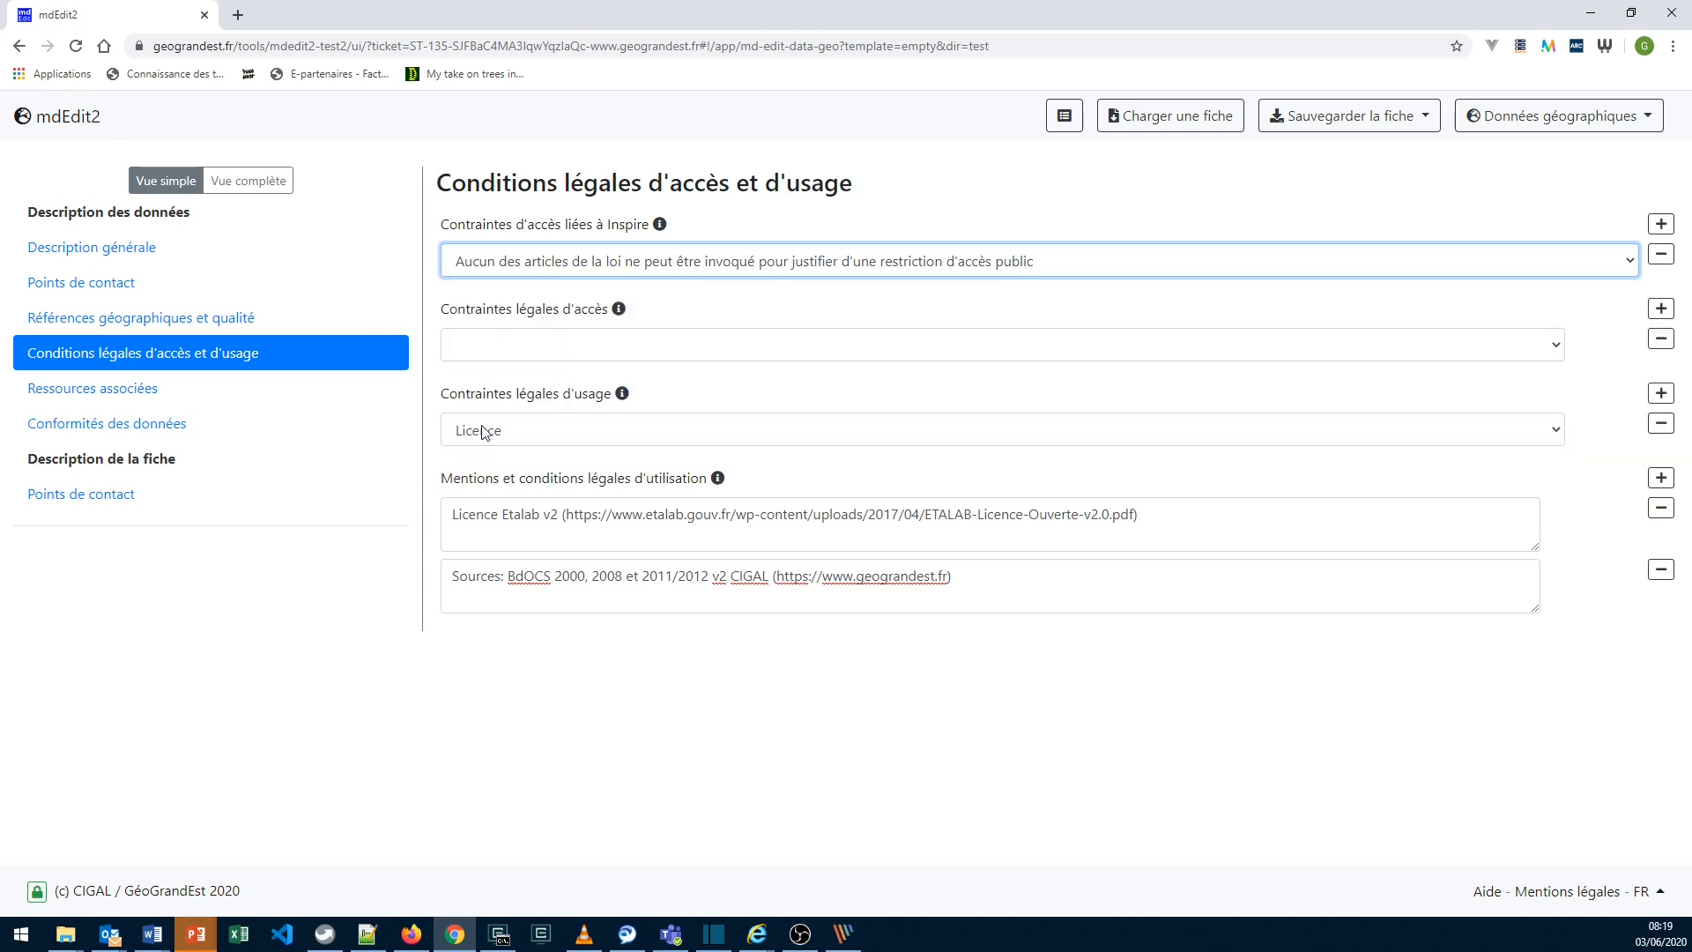
{"action": "left_click", "coordinate": [481, 353]}
{"action": "left_click", "coordinate": [481, 355]}
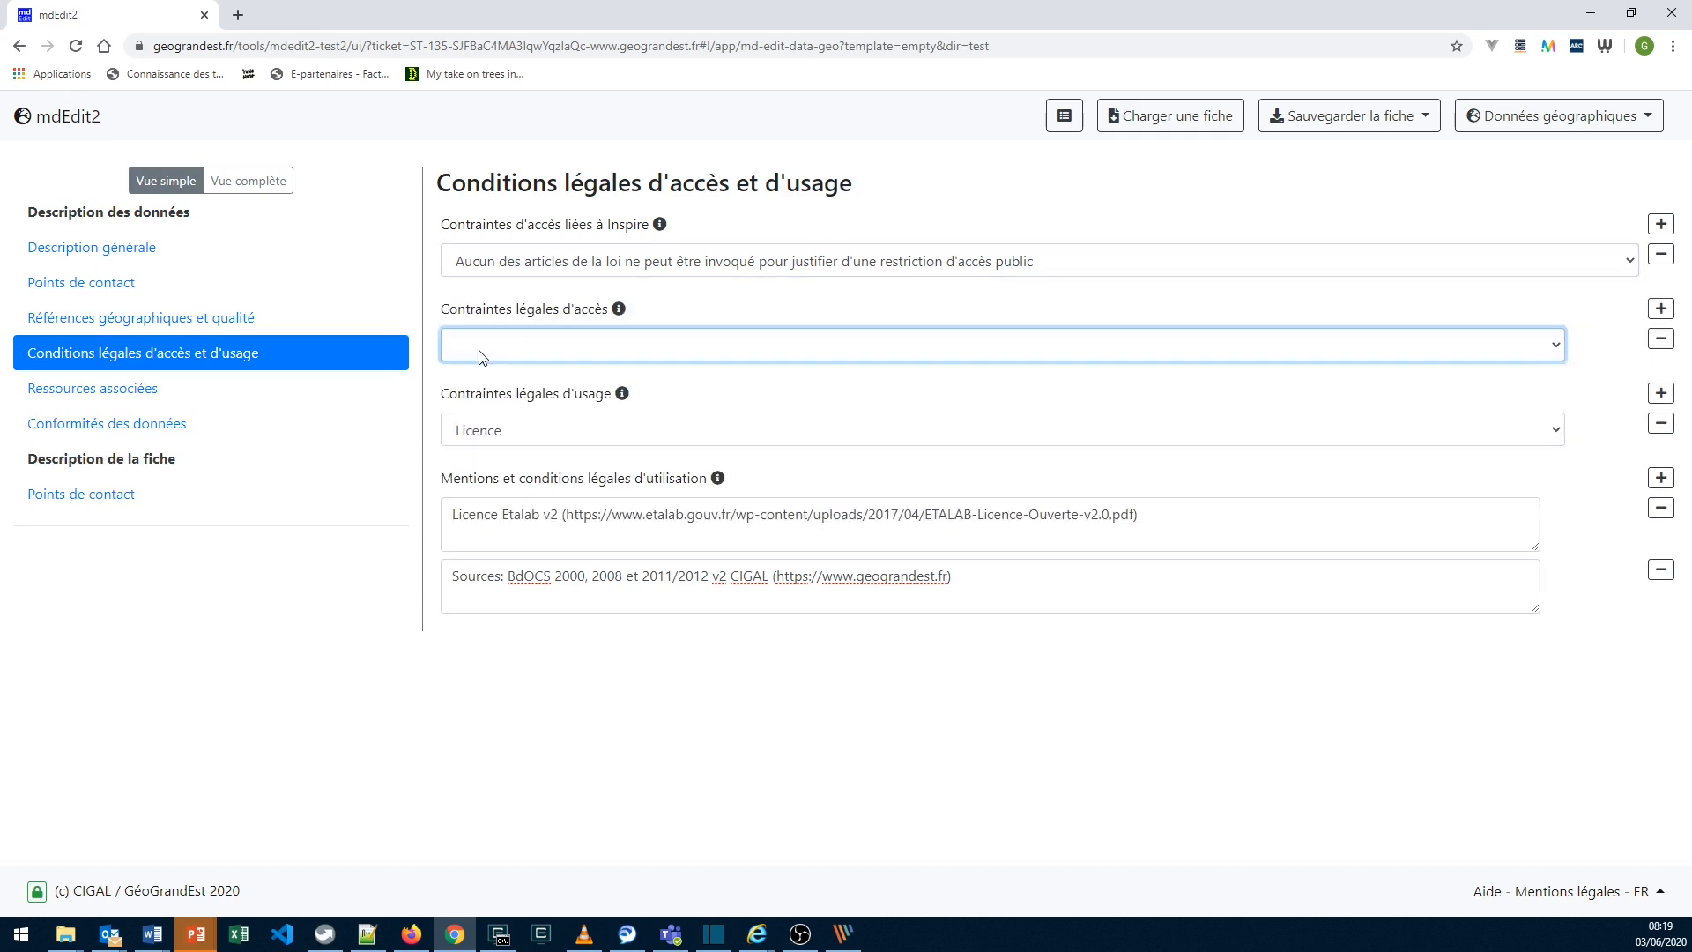
{"action": "left_click", "coordinate": [481, 431]}
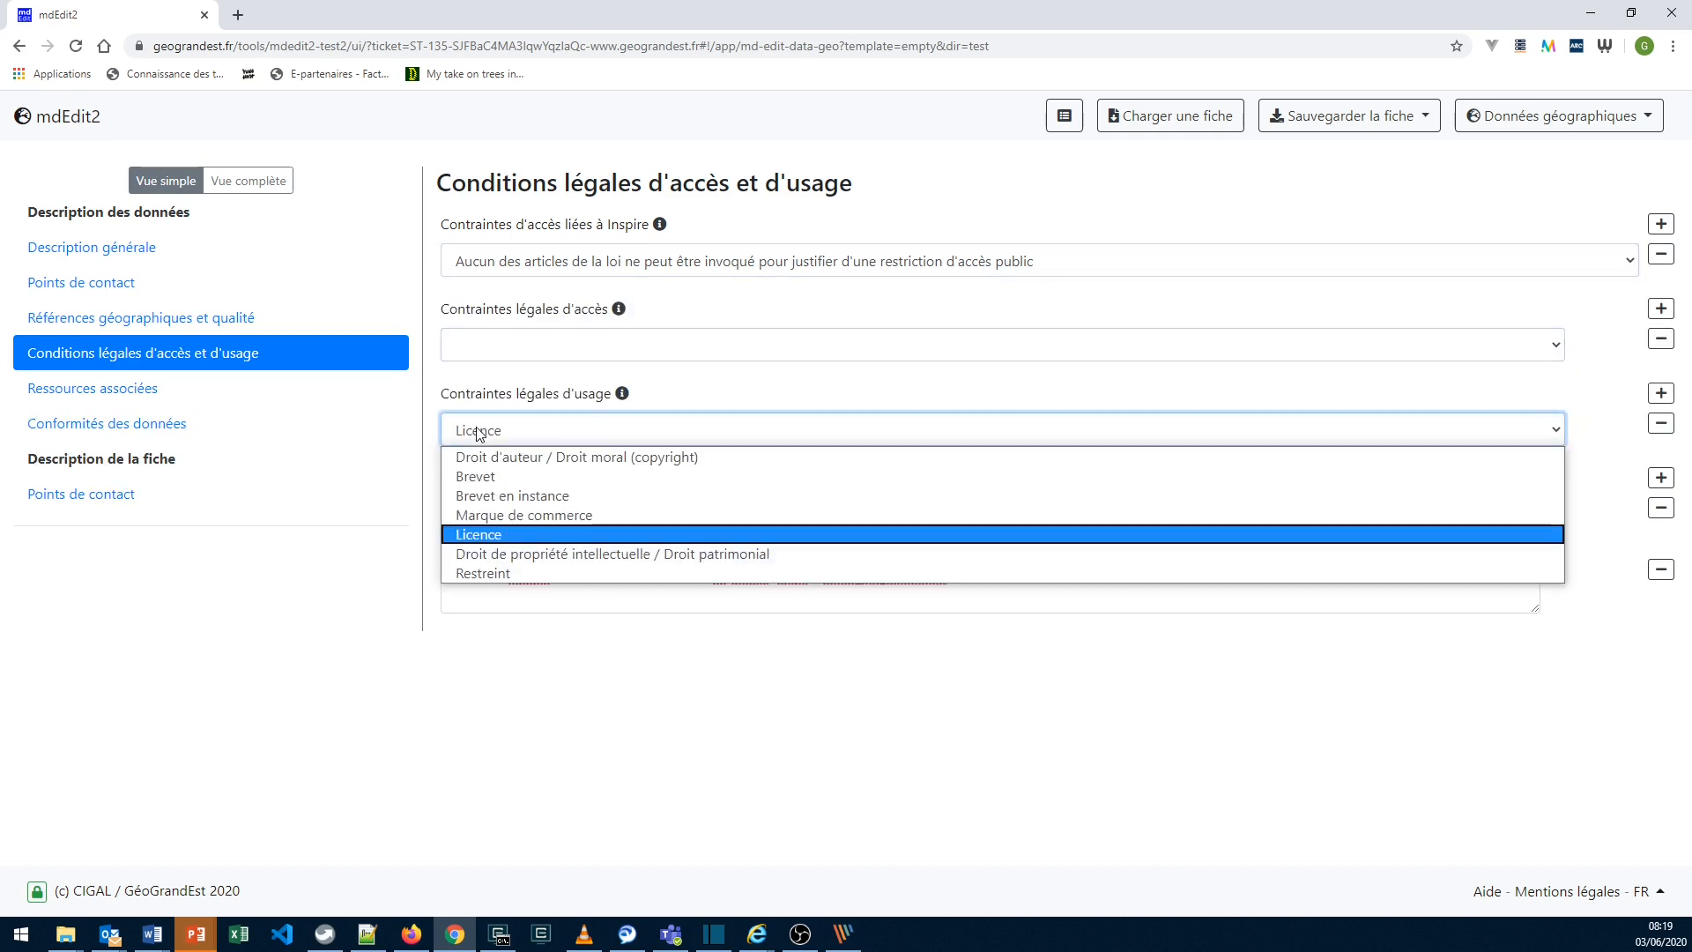
{"action": "left_click", "coordinate": [486, 536]}
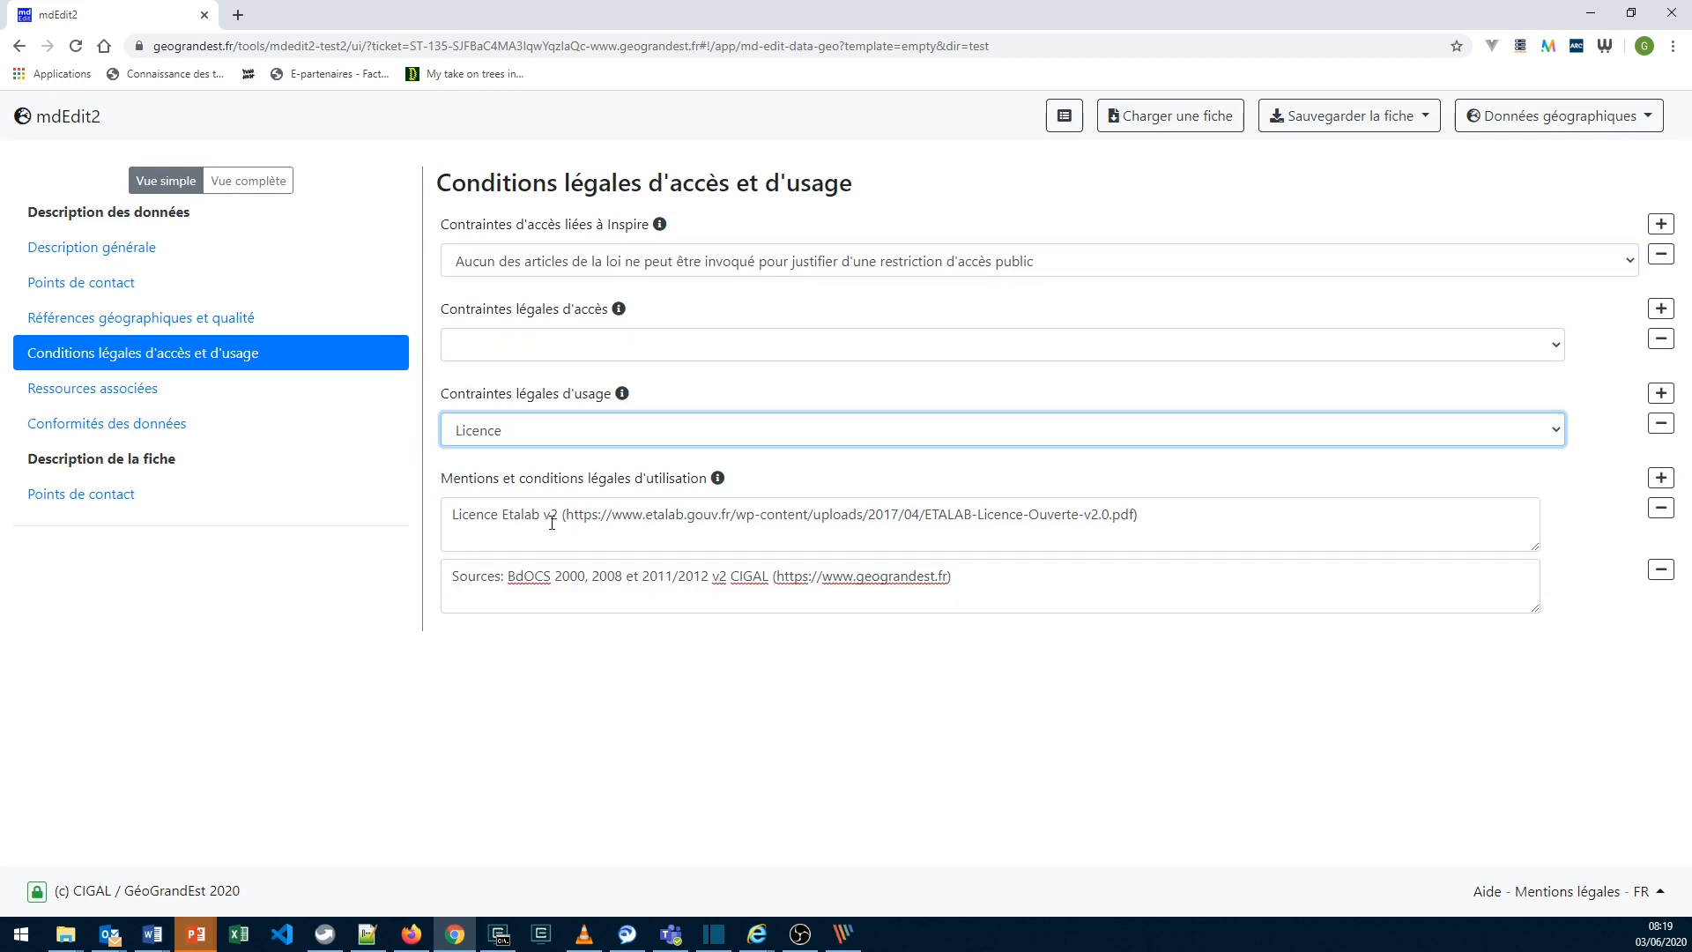
- Open the Etalab v2 licence PDF from the first legal mention's URL in a new browser tab, skim it, and close it
{"action": "left_click_drag", "start_coordinate": [453, 521], "coordinate": [1136, 514]}
{"action": "key", "text": "ctrl+c"}
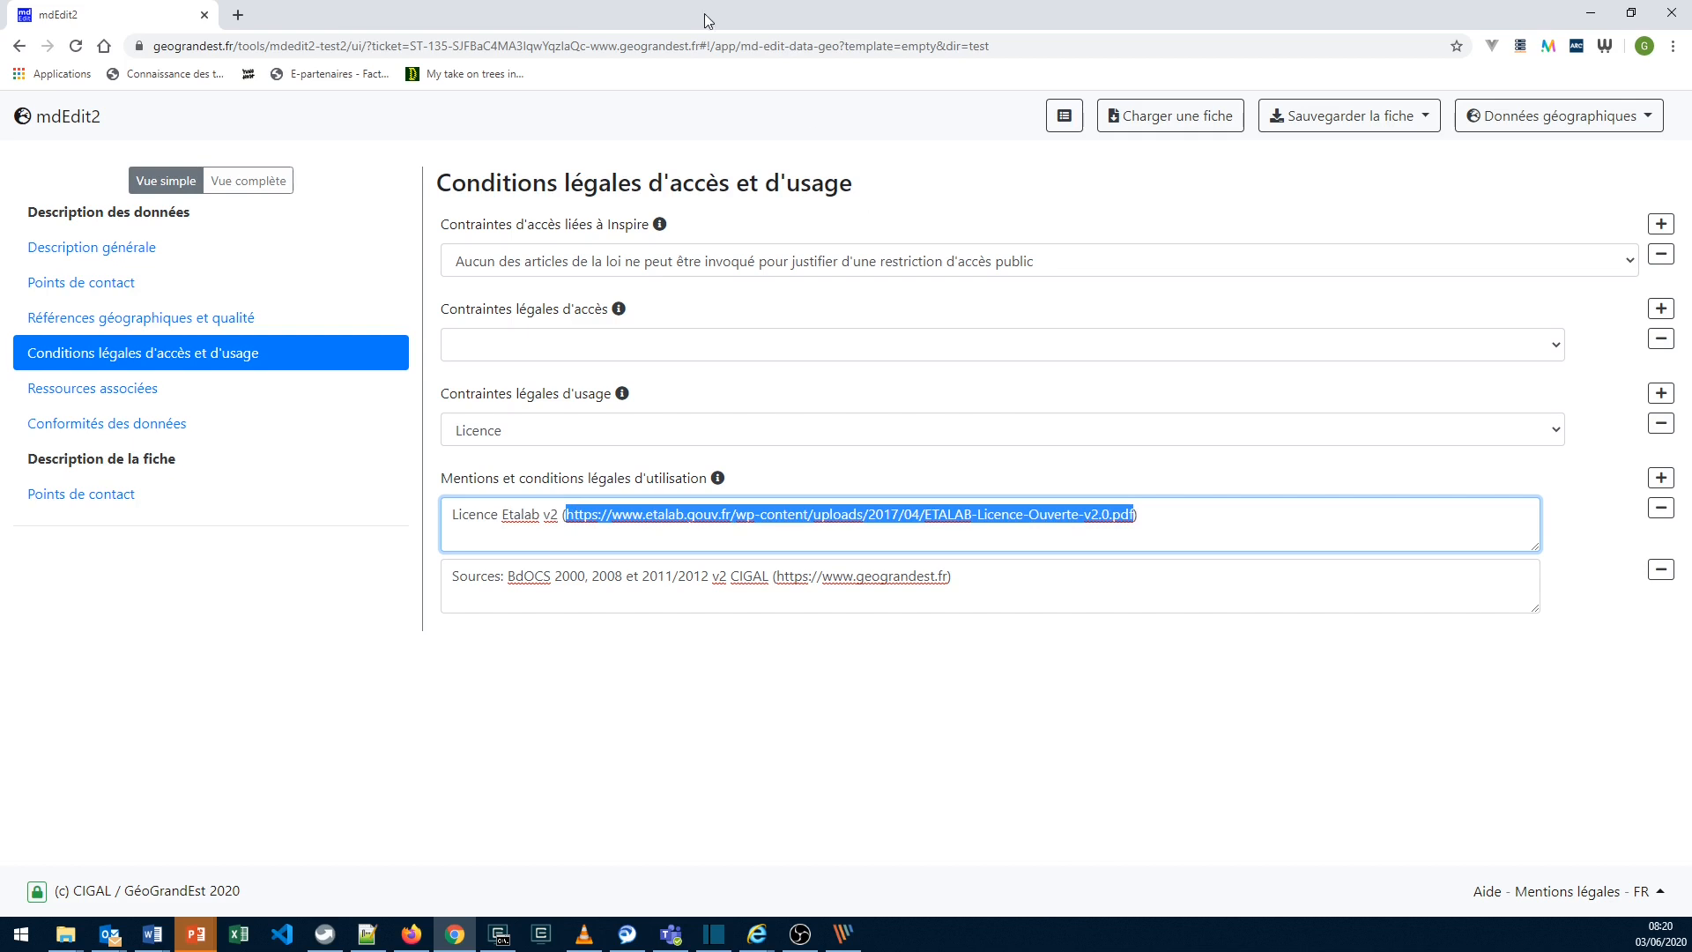
{"action": "left_click", "coordinate": [237, 15]}
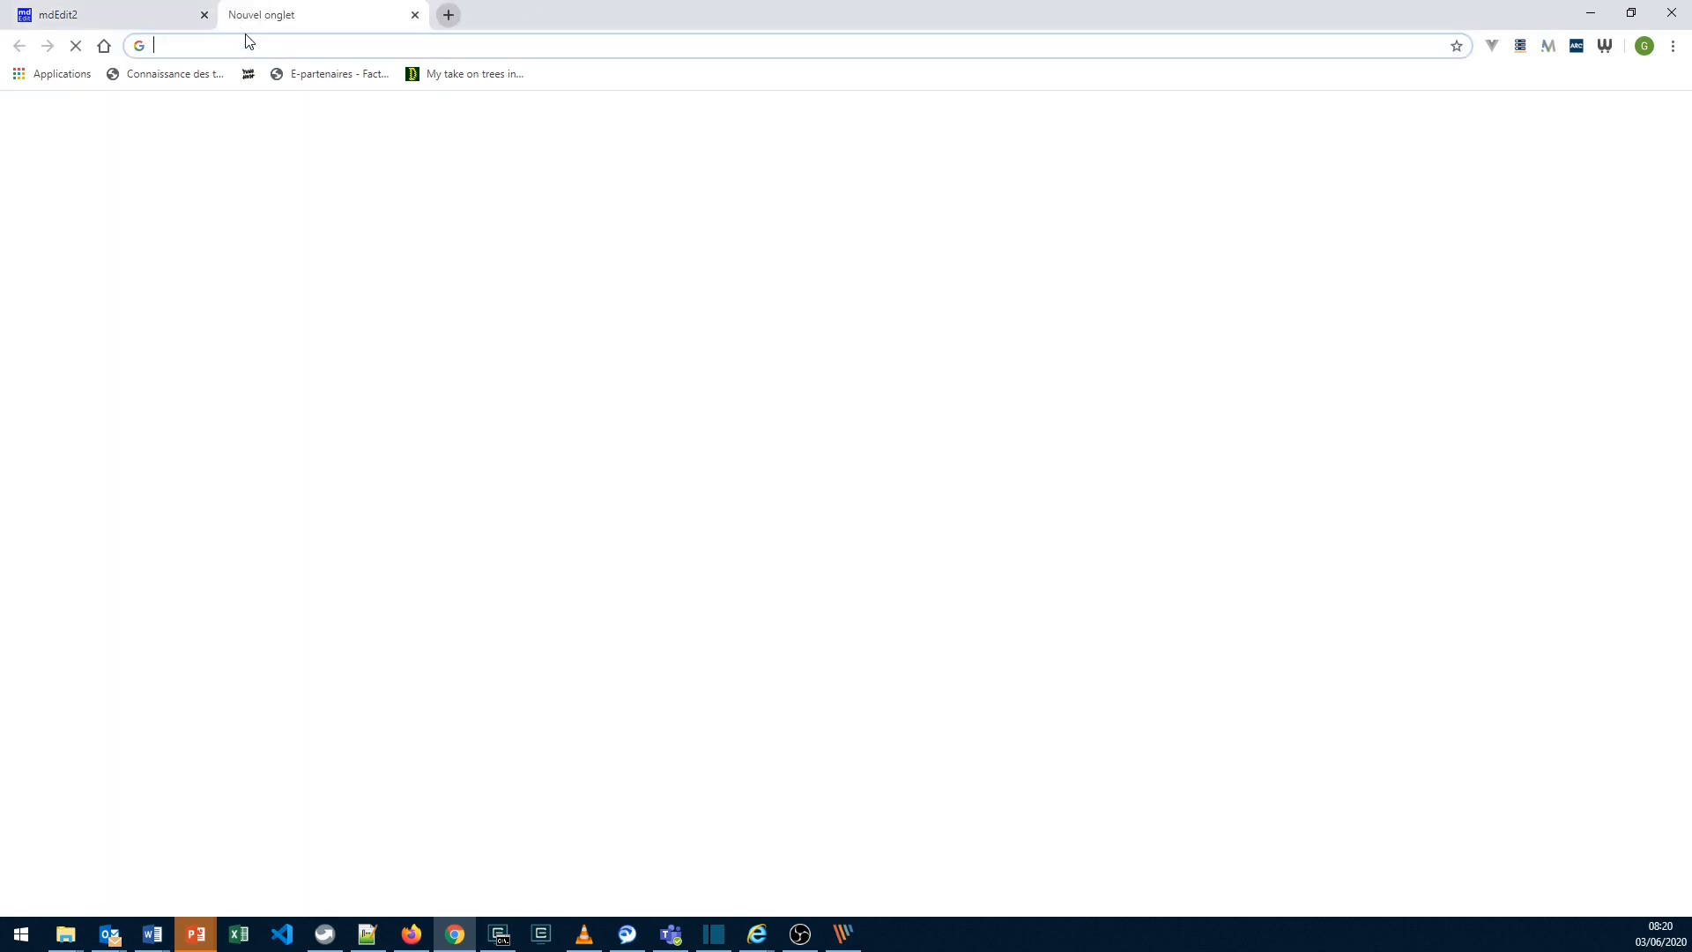
{"action": "key", "text": "ctrl+v"}
{"action": "key", "text": "Return"}
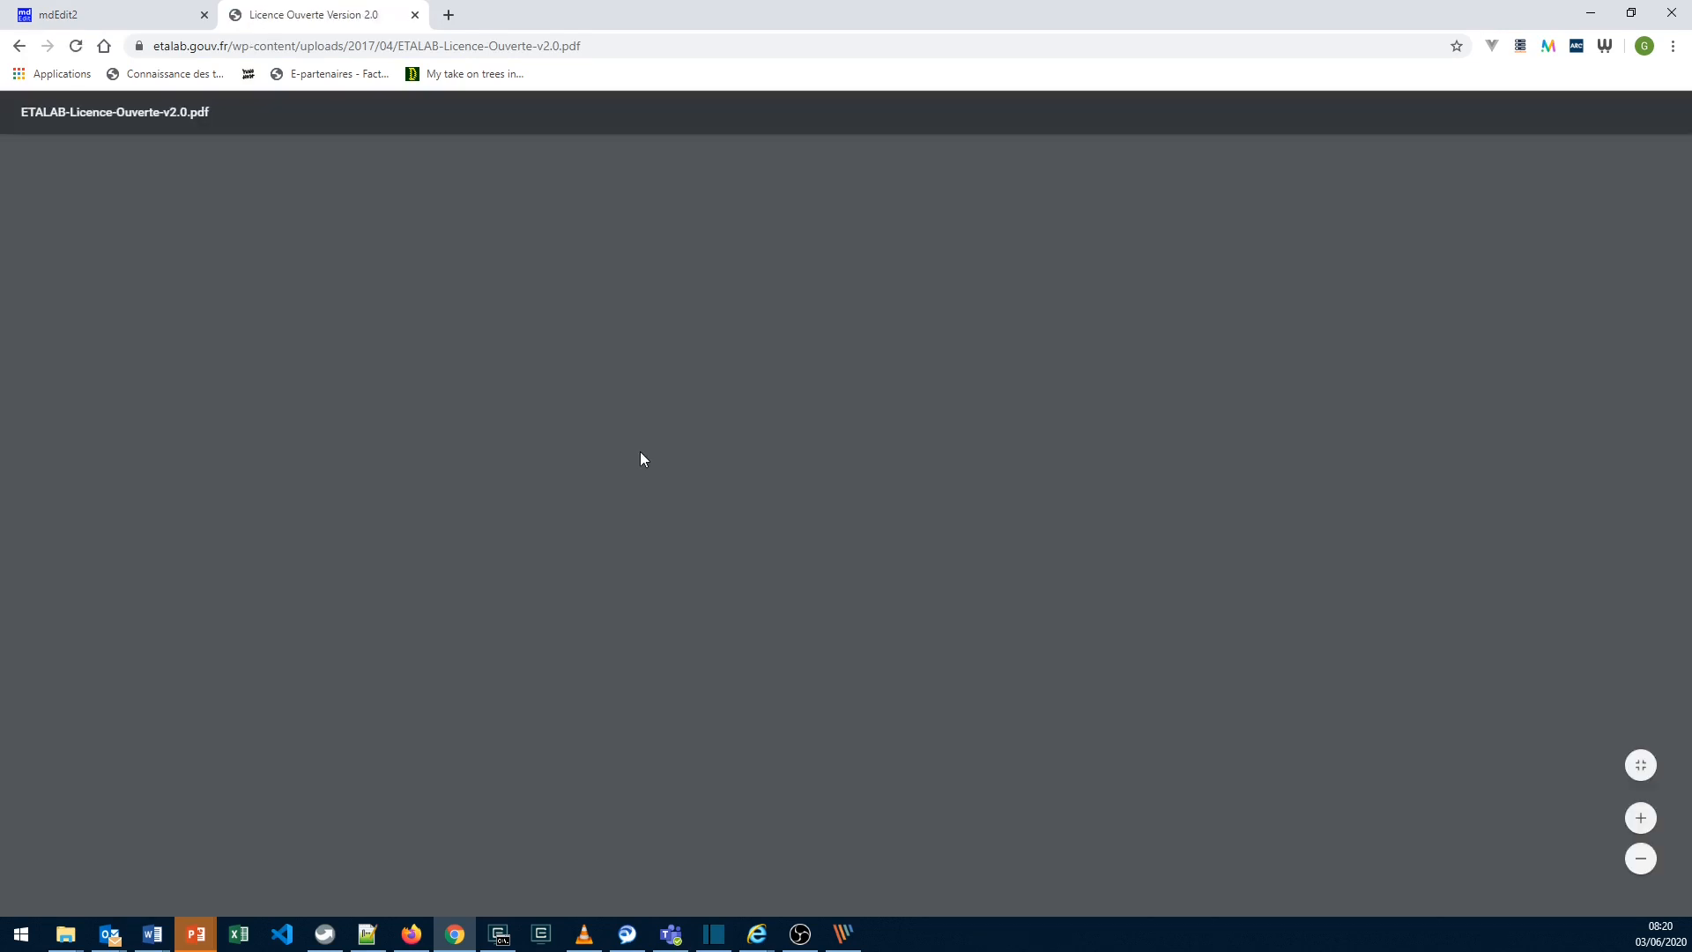
{"action": "scroll", "coordinate": [641, 452], "scroll_direction": "down", "scroll_amount": 5}
{"action": "scroll", "coordinate": [642, 452], "scroll_direction": "down", "scroll_amount": 18}
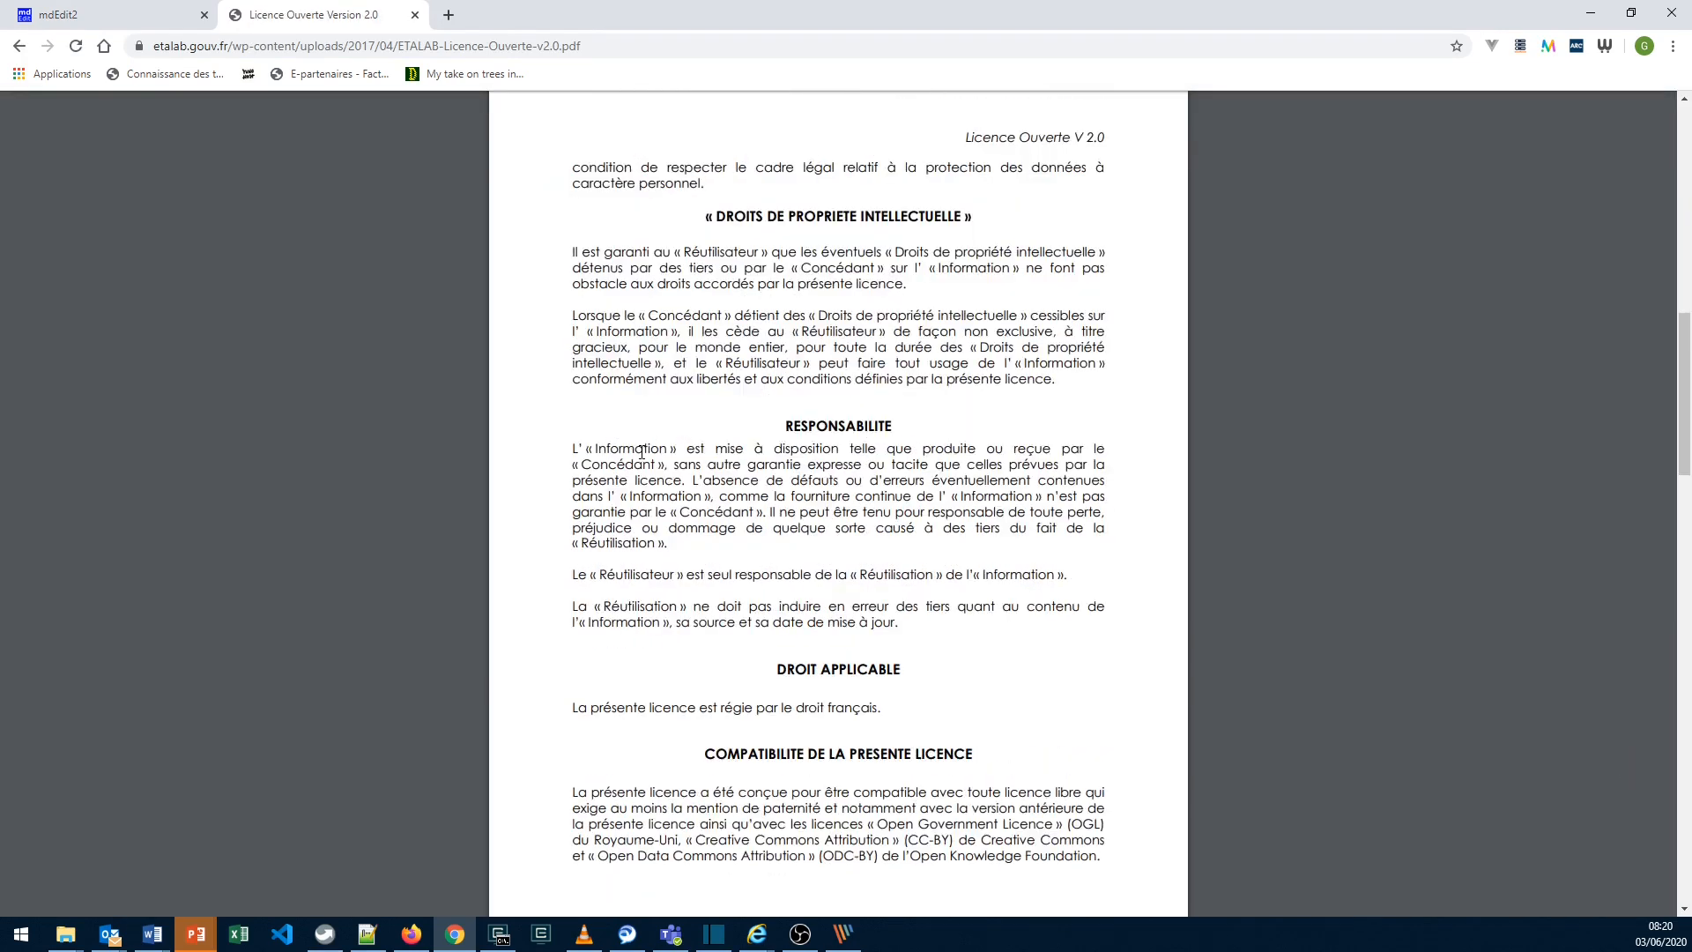
{"action": "scroll", "coordinate": [641, 452], "scroll_direction": "down", "scroll_amount": 12}
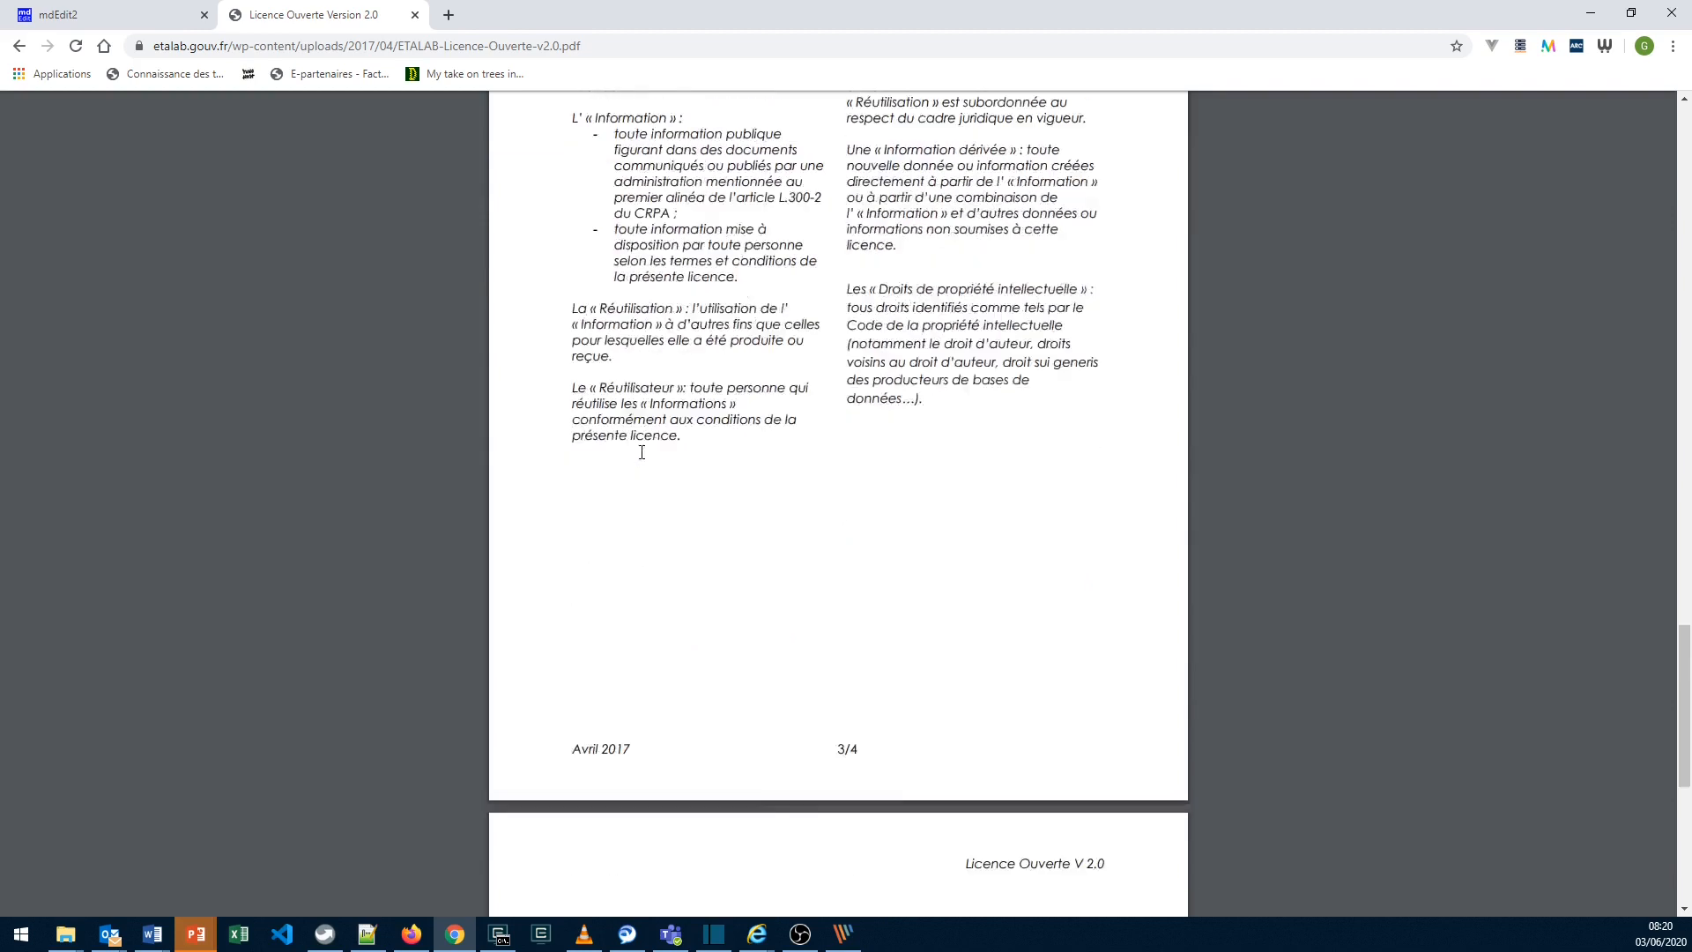
{"action": "left_click", "coordinate": [414, 15]}
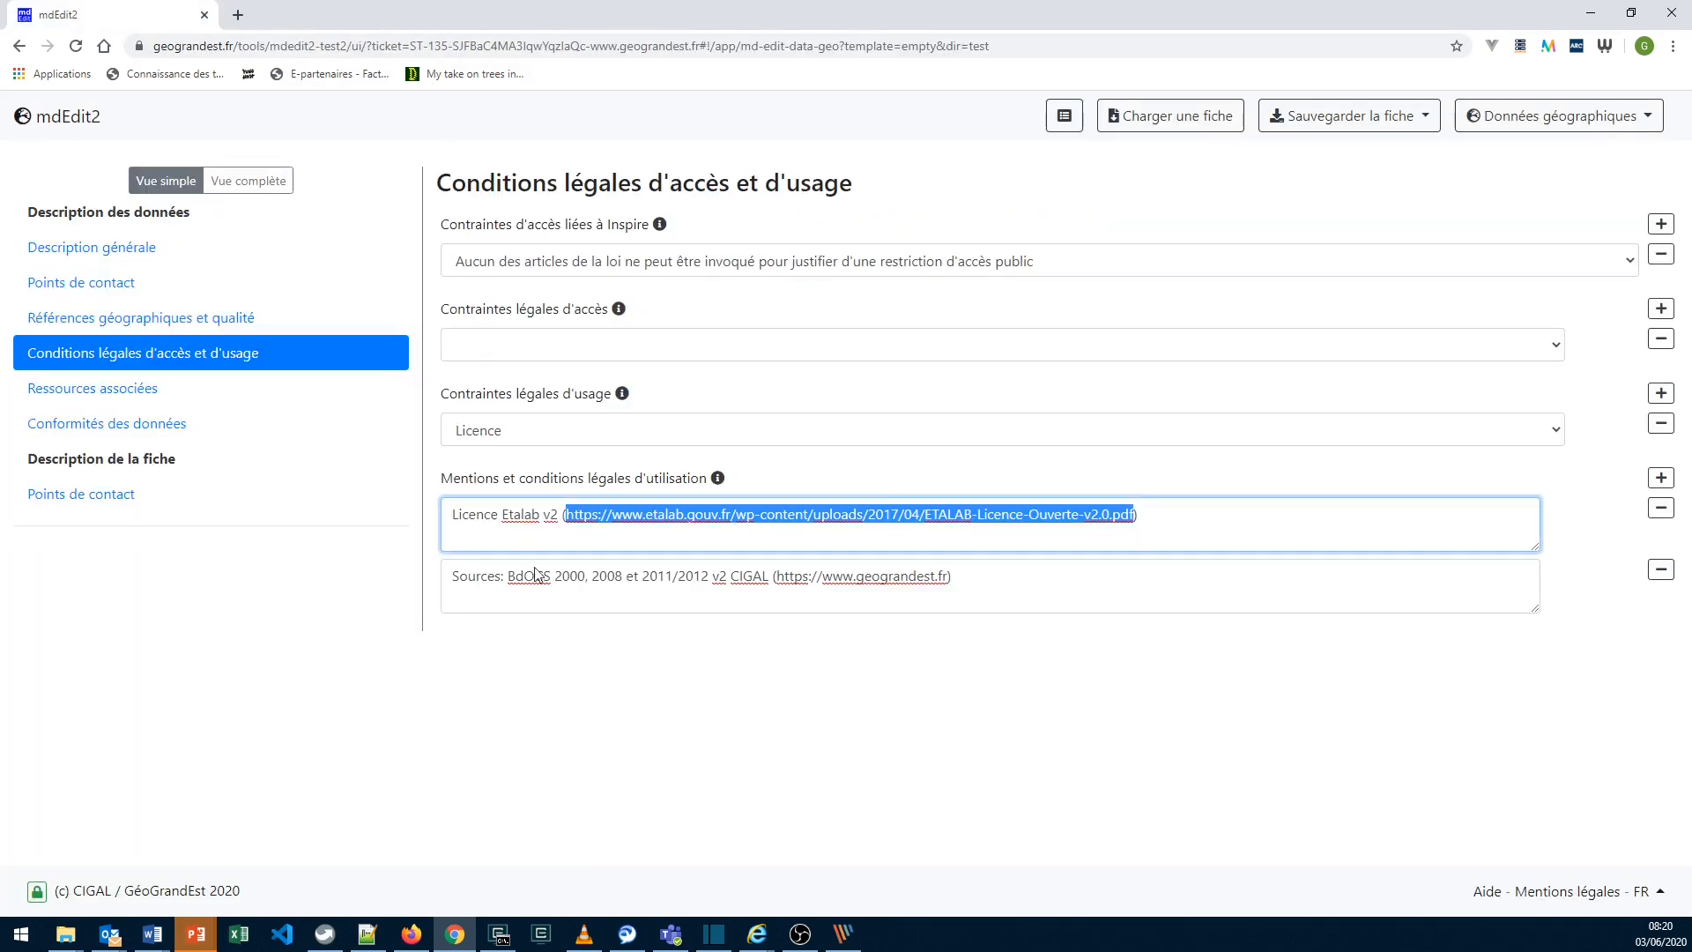
{"action": "left_click", "coordinate": [568, 639]}
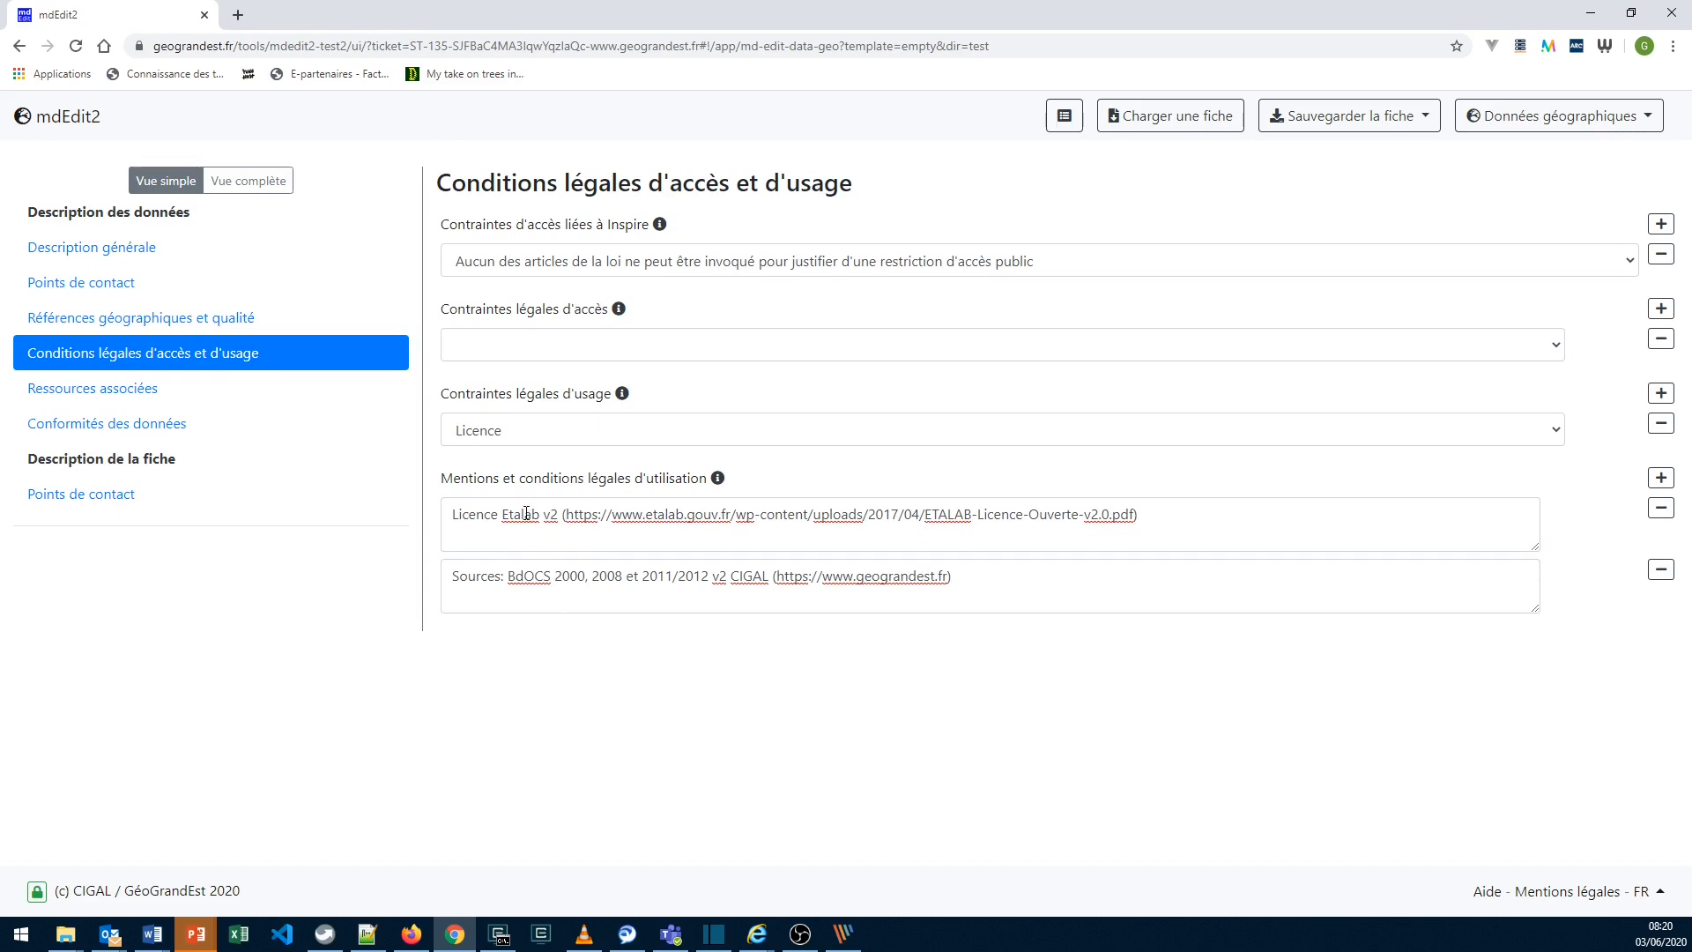
{"action": "double_click", "coordinate": [526, 514]}
{"action": "left_click", "coordinate": [532, 647]}
- In Ressources associées, open the Rapport méthodologique's URL in a new browser tab, skim the PDF and return to the record
{"action": "left_click", "coordinate": [138, 399]}
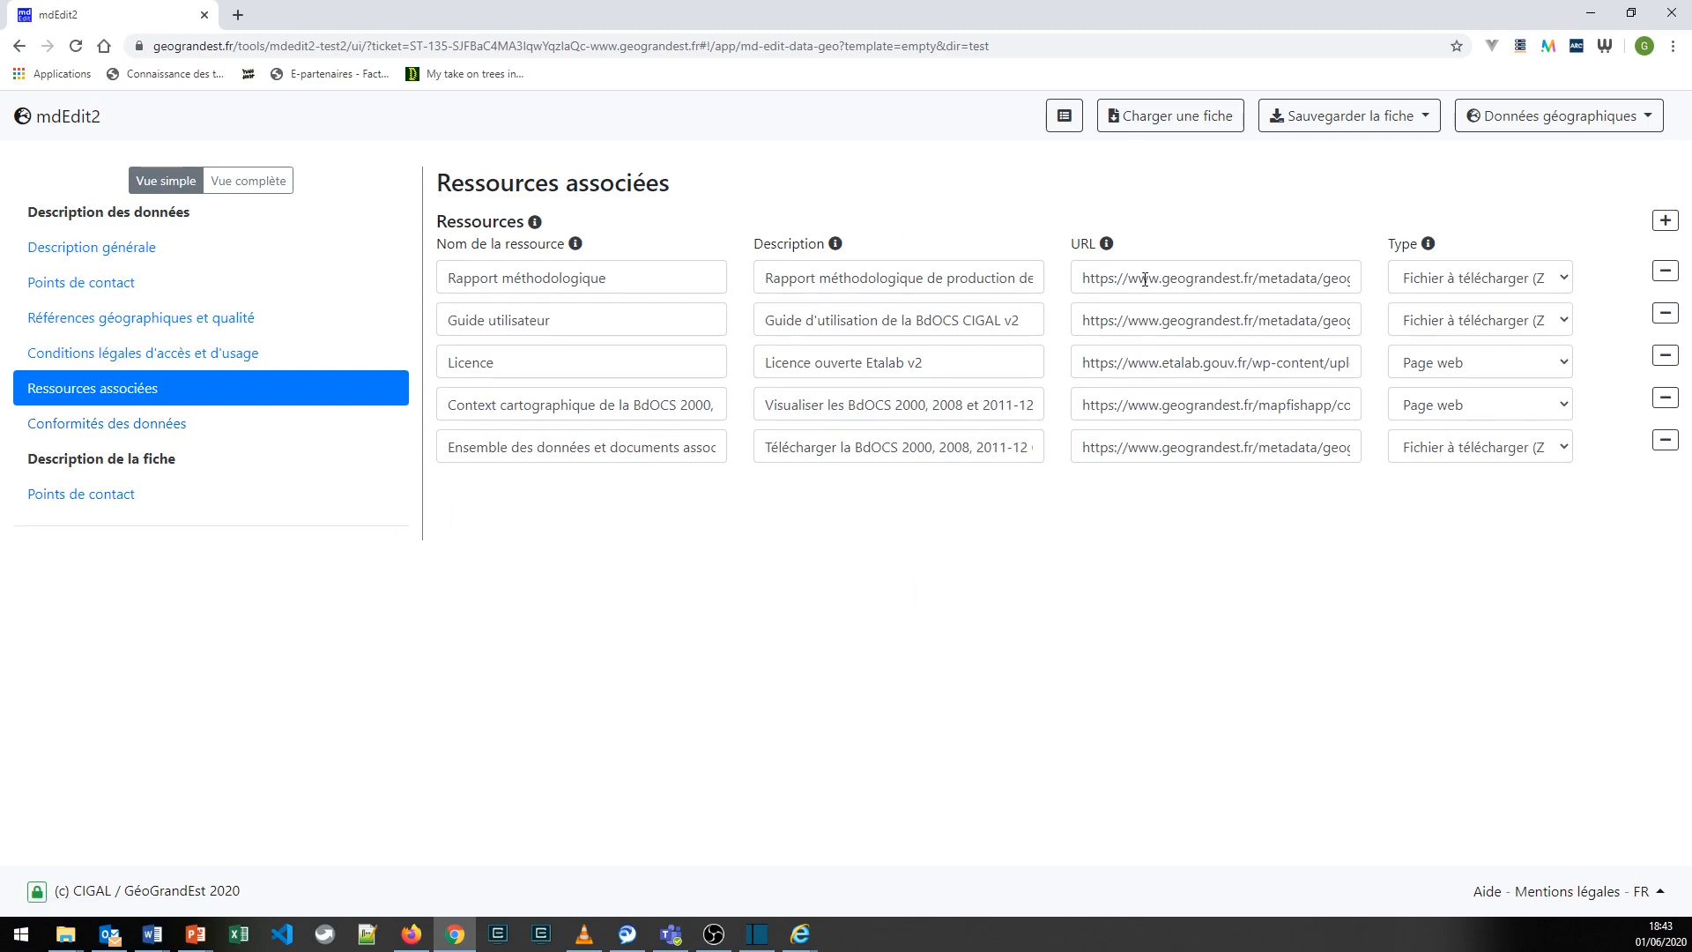
{"action": "left_click_drag", "start_coordinate": [1081, 281], "coordinate": [1411, 306]}
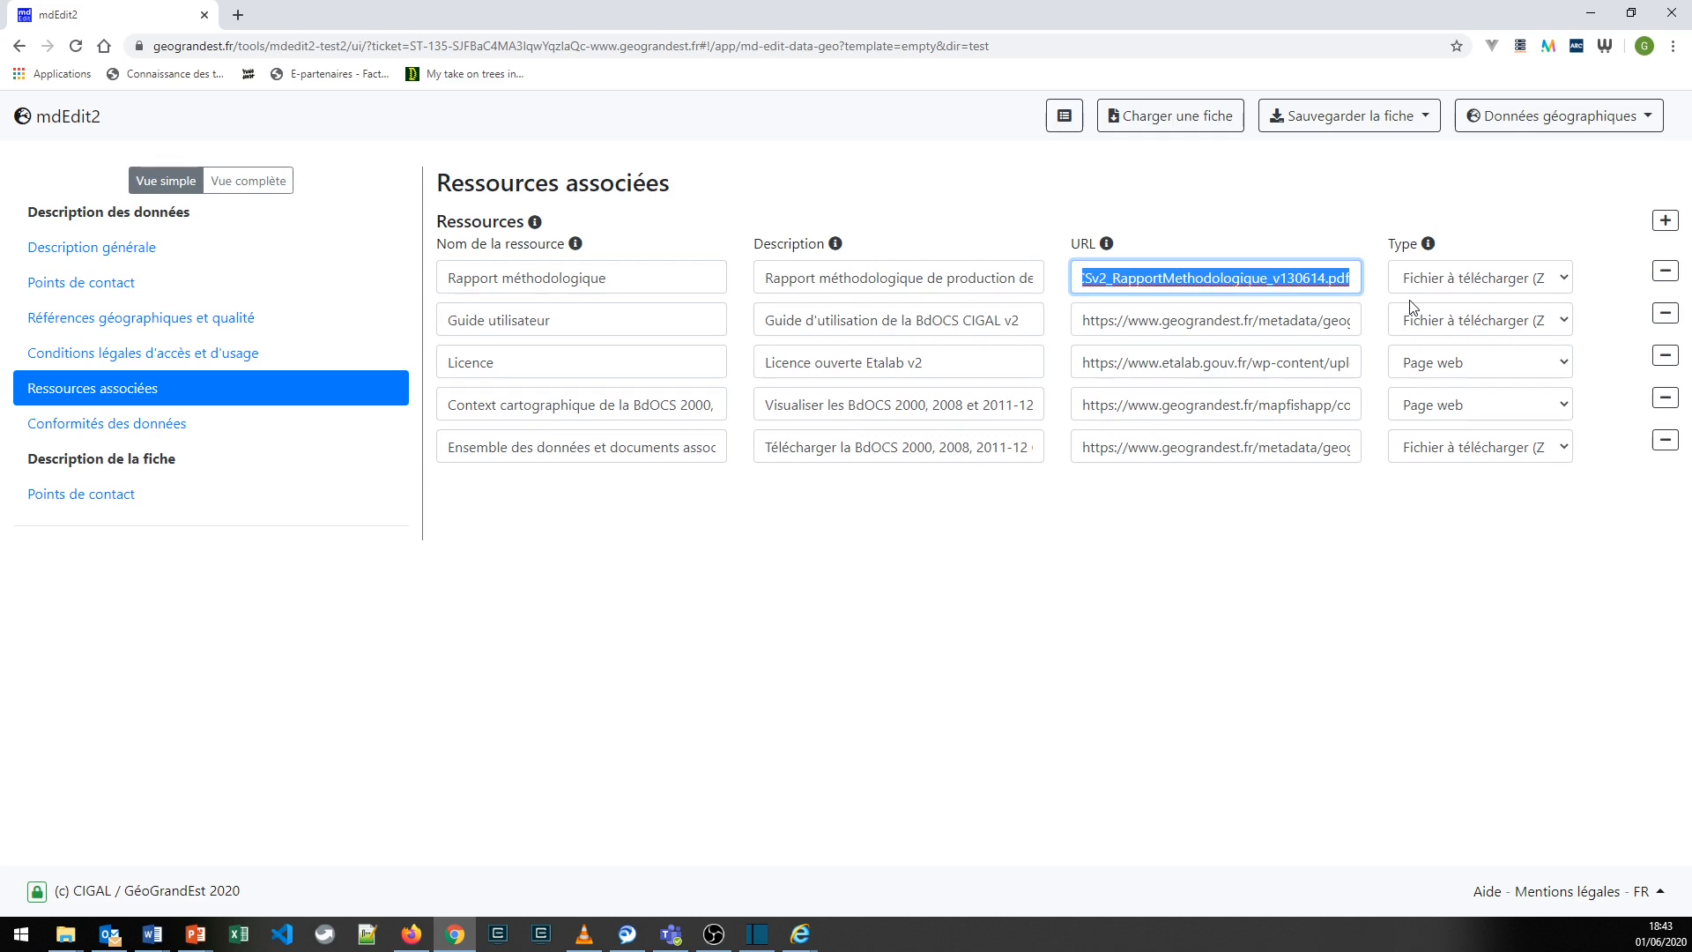
{"action": "left_click", "coordinate": [238, 15]}
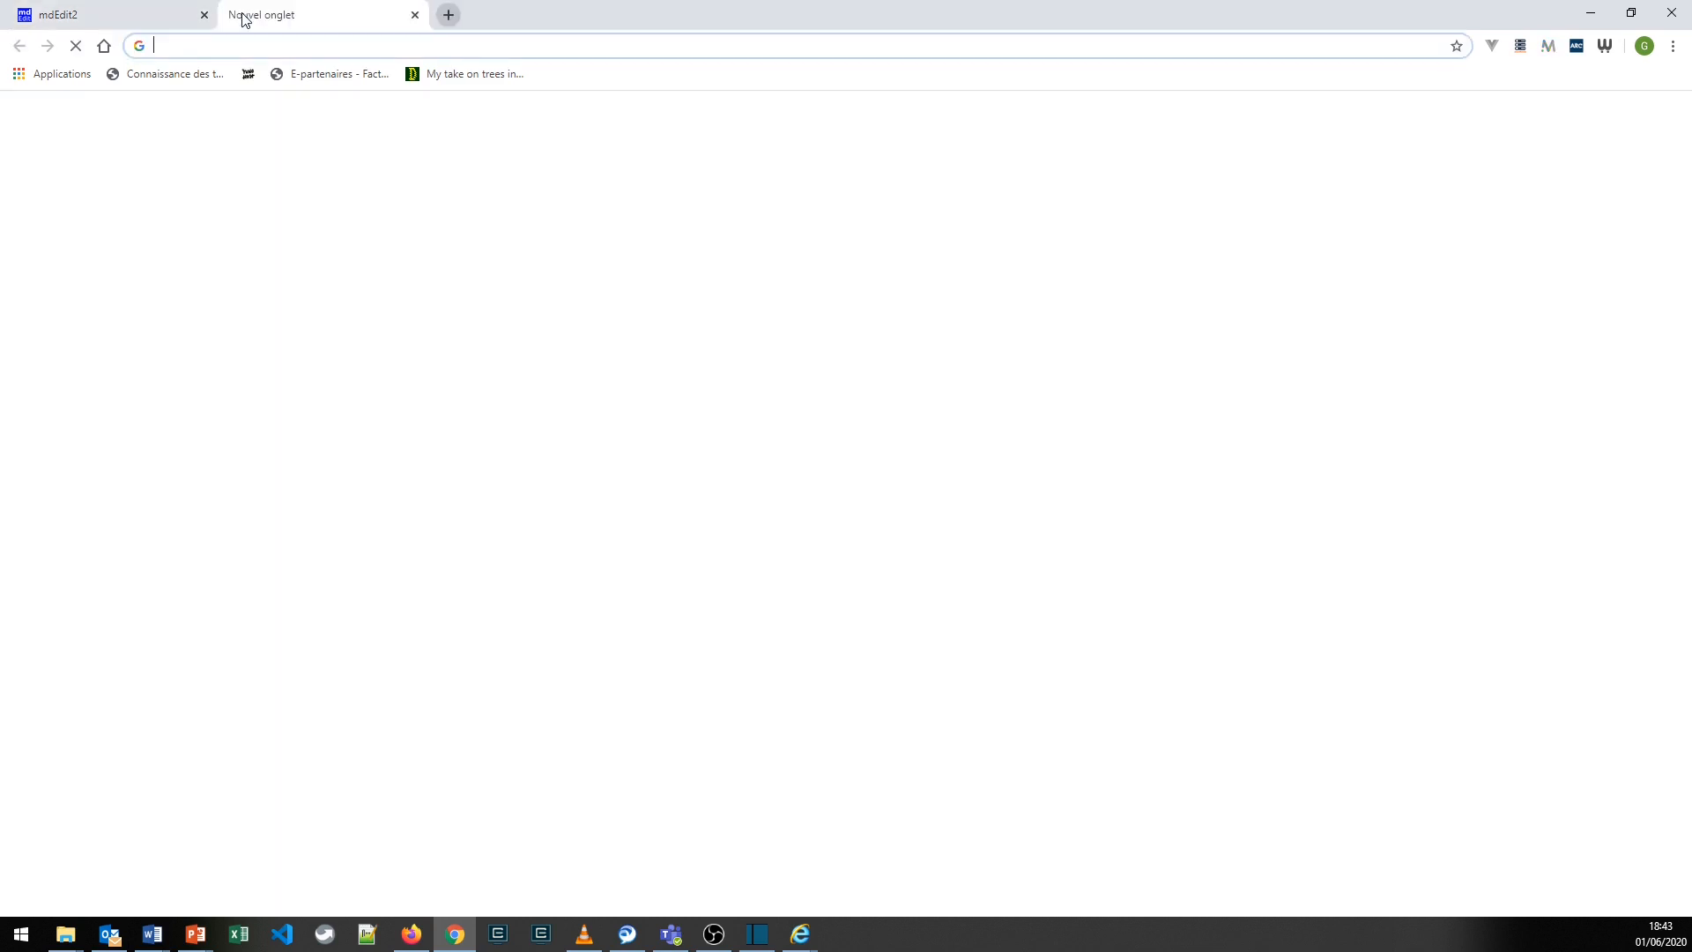
{"action": "key", "text": "ctrl+v"}
{"action": "key", "text": "Return"}
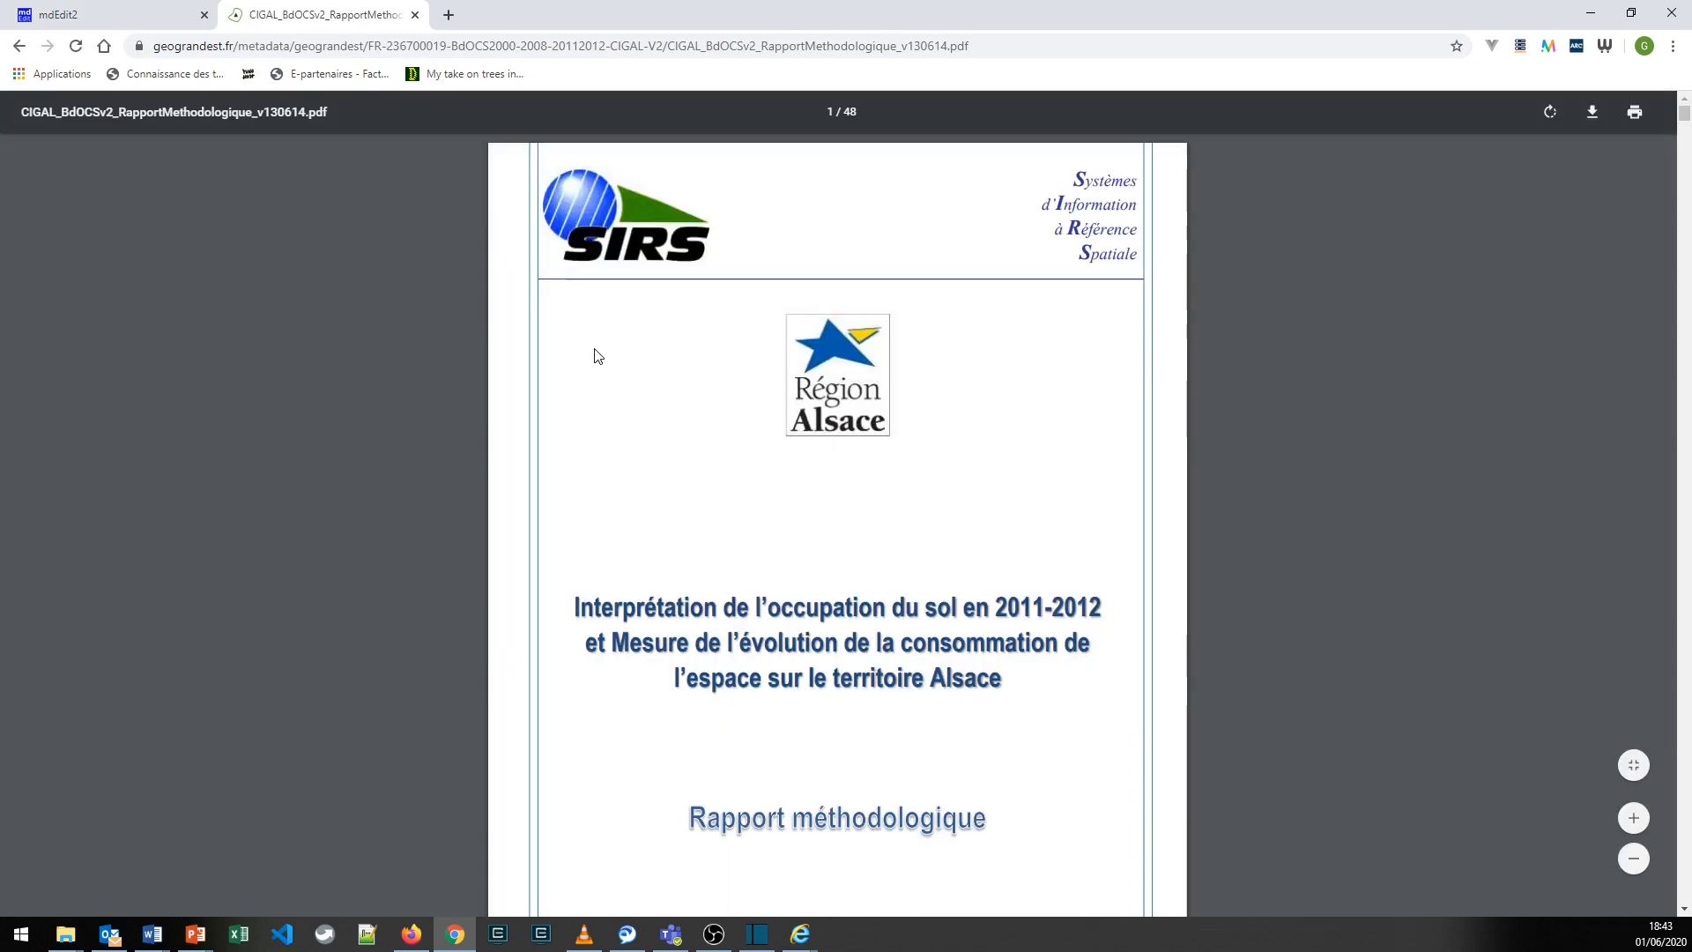
{"action": "scroll", "coordinate": [597, 356], "scroll_direction": "down", "scroll_amount": 20}
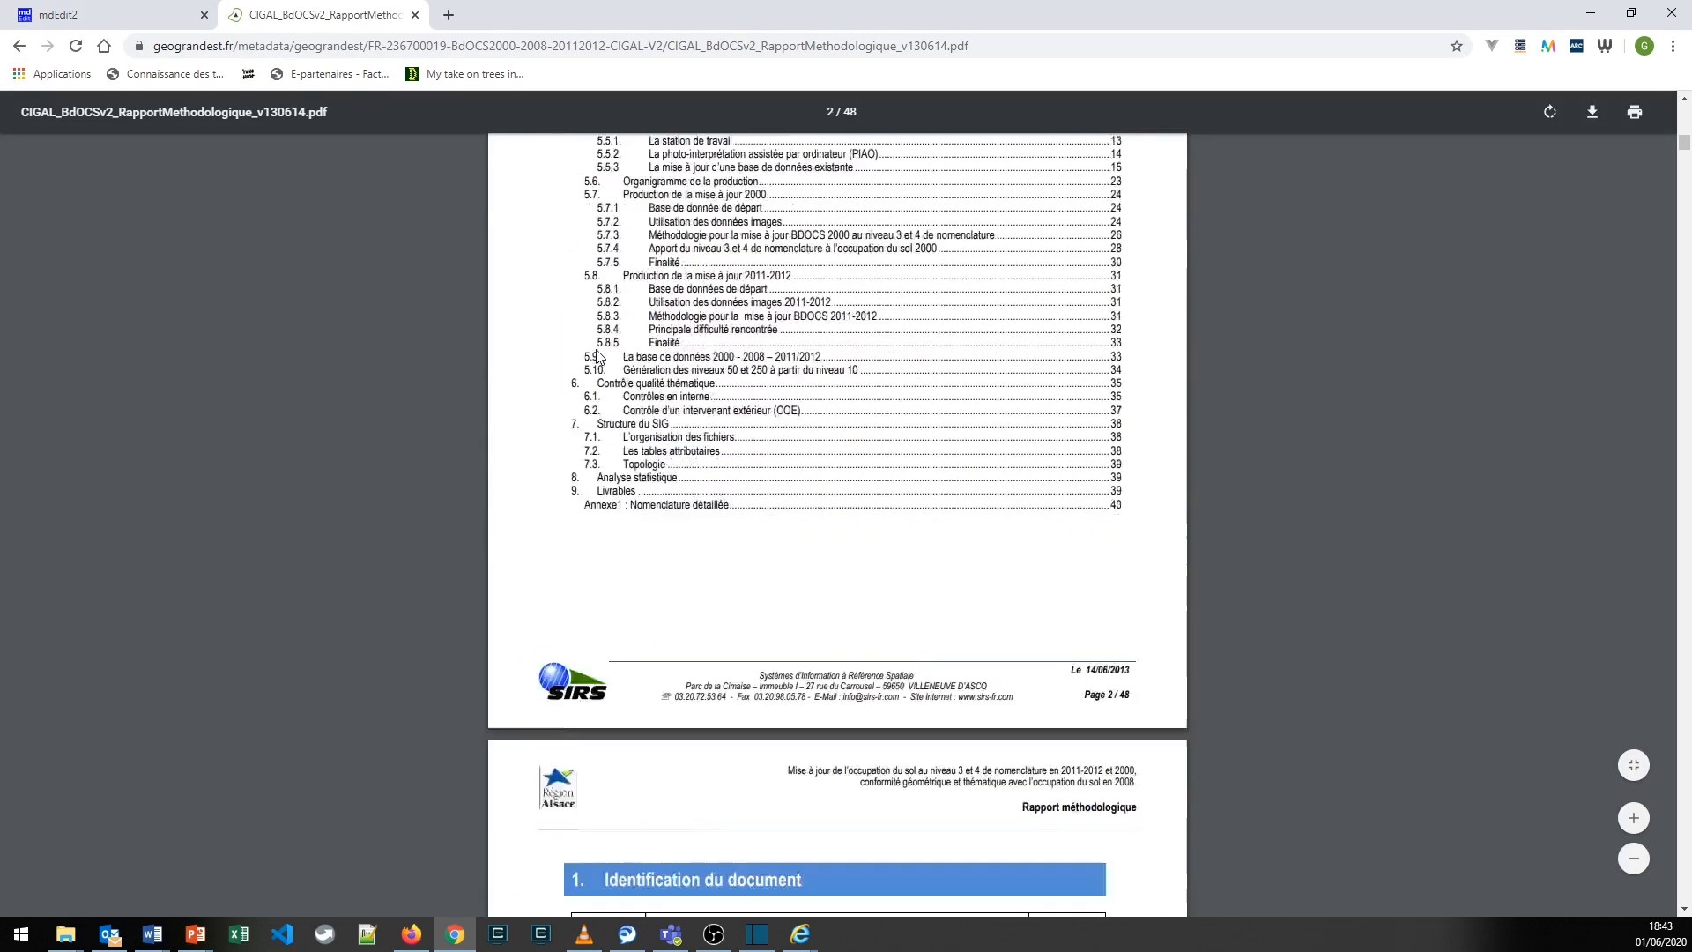
{"action": "scroll", "coordinate": [596, 356], "scroll_direction": "down", "scroll_amount": 20}
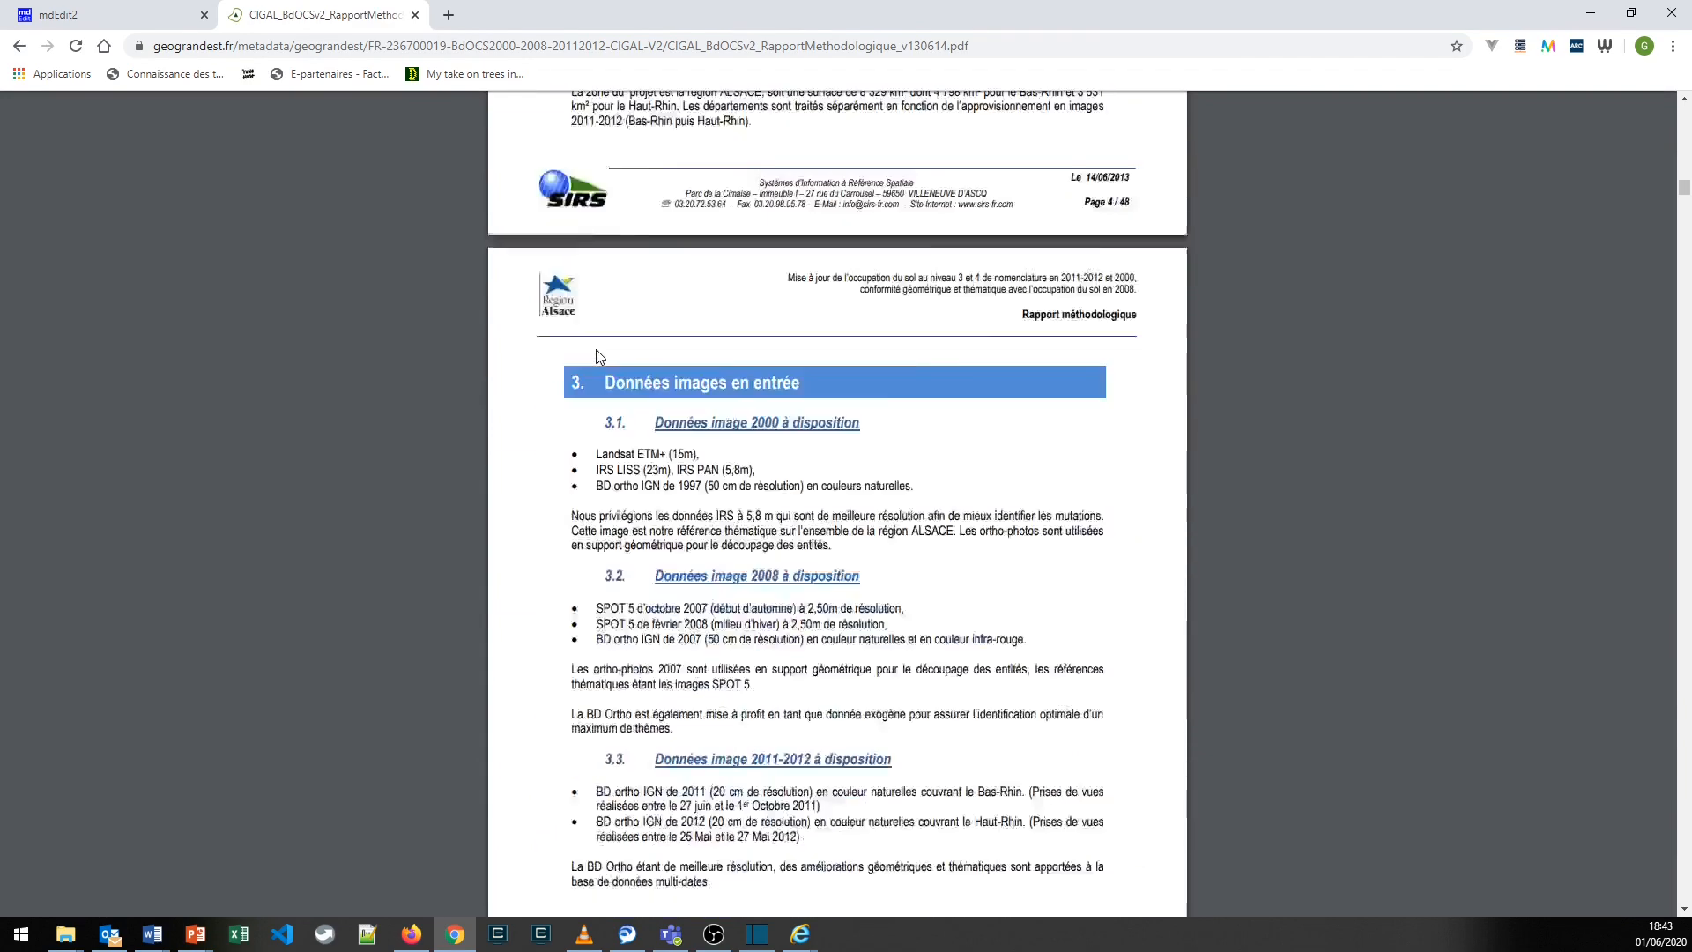
{"action": "scroll", "coordinate": [597, 356], "scroll_direction": "down", "scroll_amount": 8}
{"action": "scroll", "coordinate": [597, 356], "scroll_direction": "down", "scroll_amount": 4}
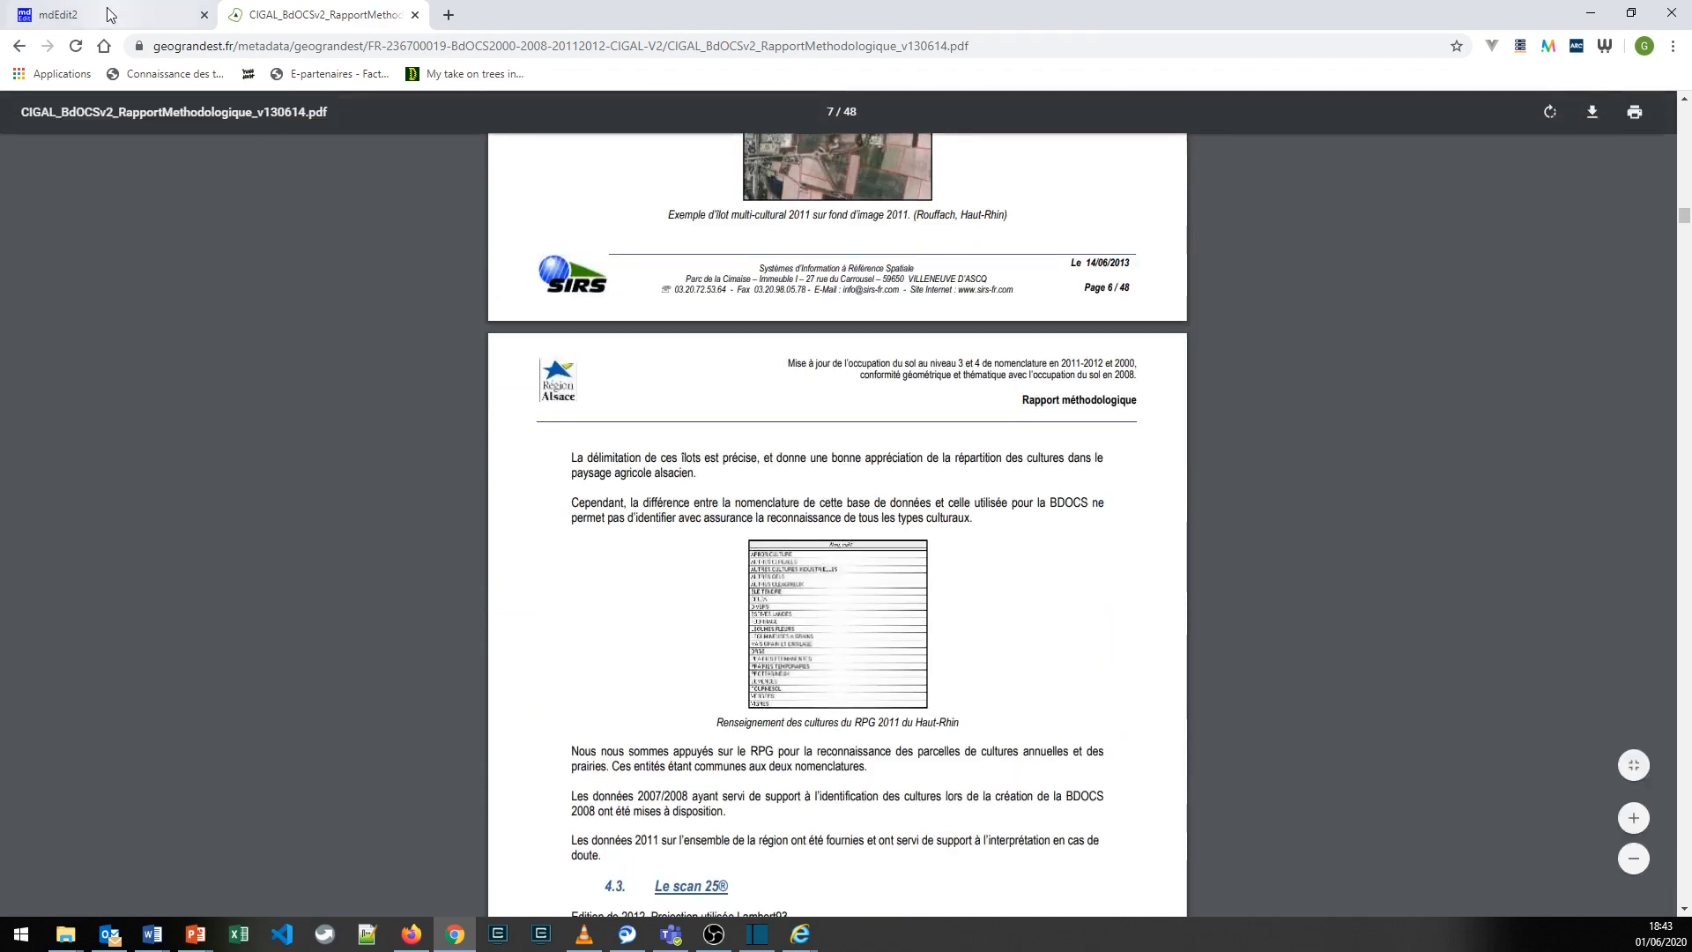
{"action": "left_click", "coordinate": [110, 15]}
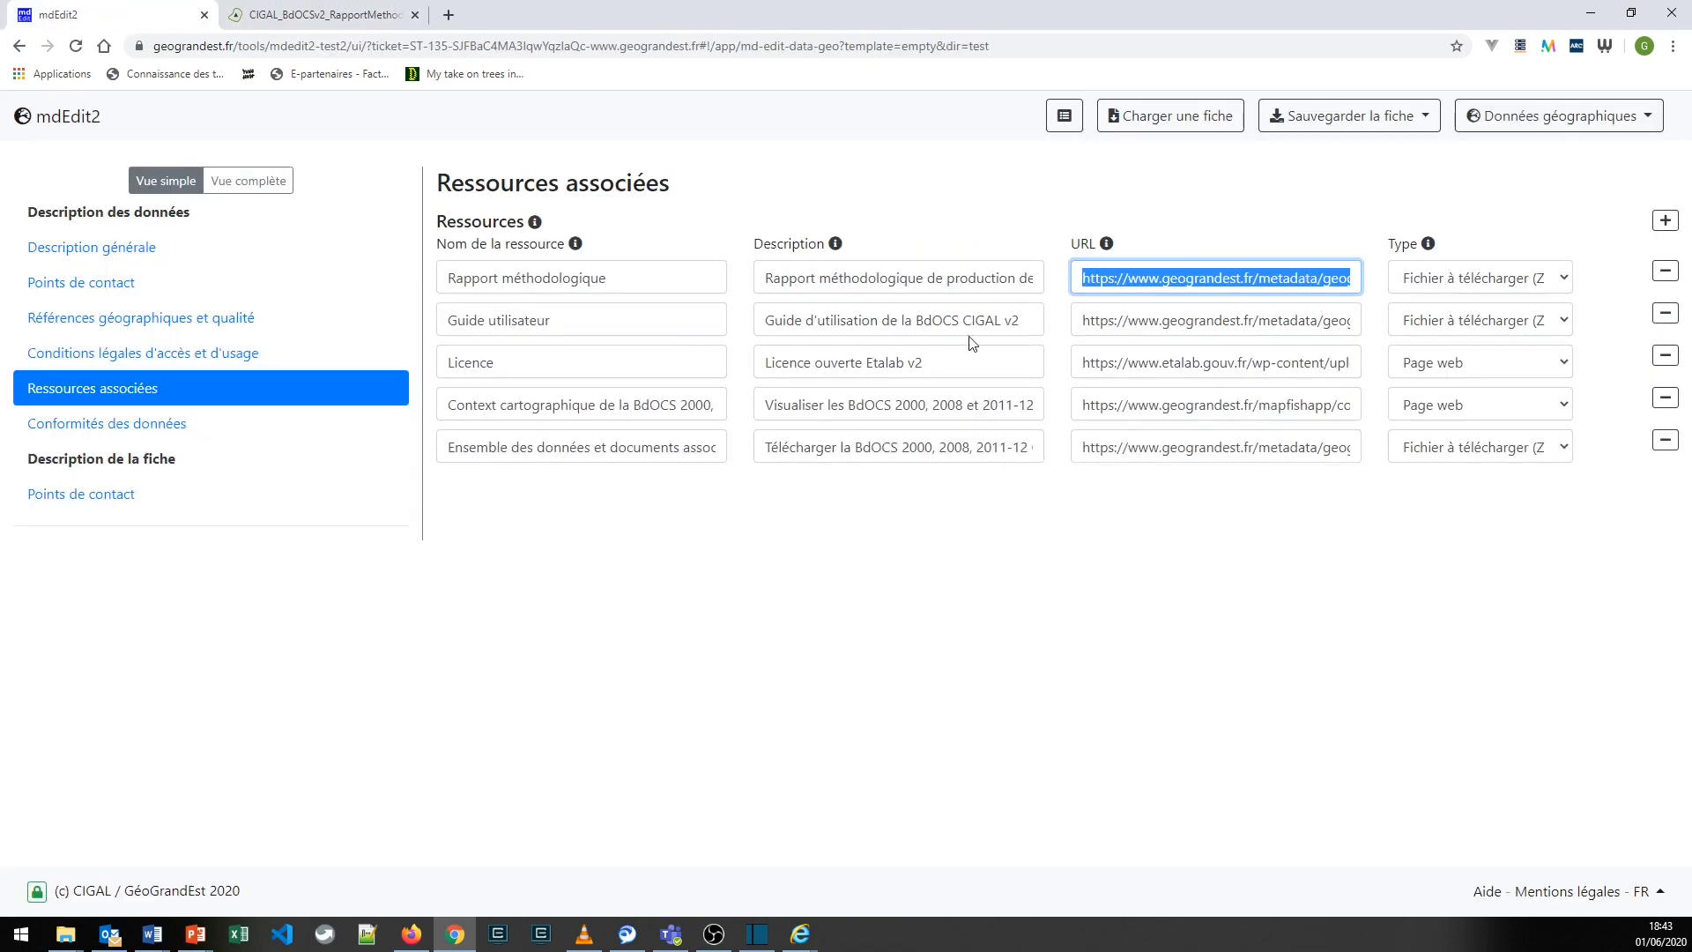
- Open the Guide utilisateur's URL in the existing PDF tab, skim the guide and return to the associated resources
{"action": "left_click_drag", "start_coordinate": [1081, 318], "coordinate": [1421, 333]}
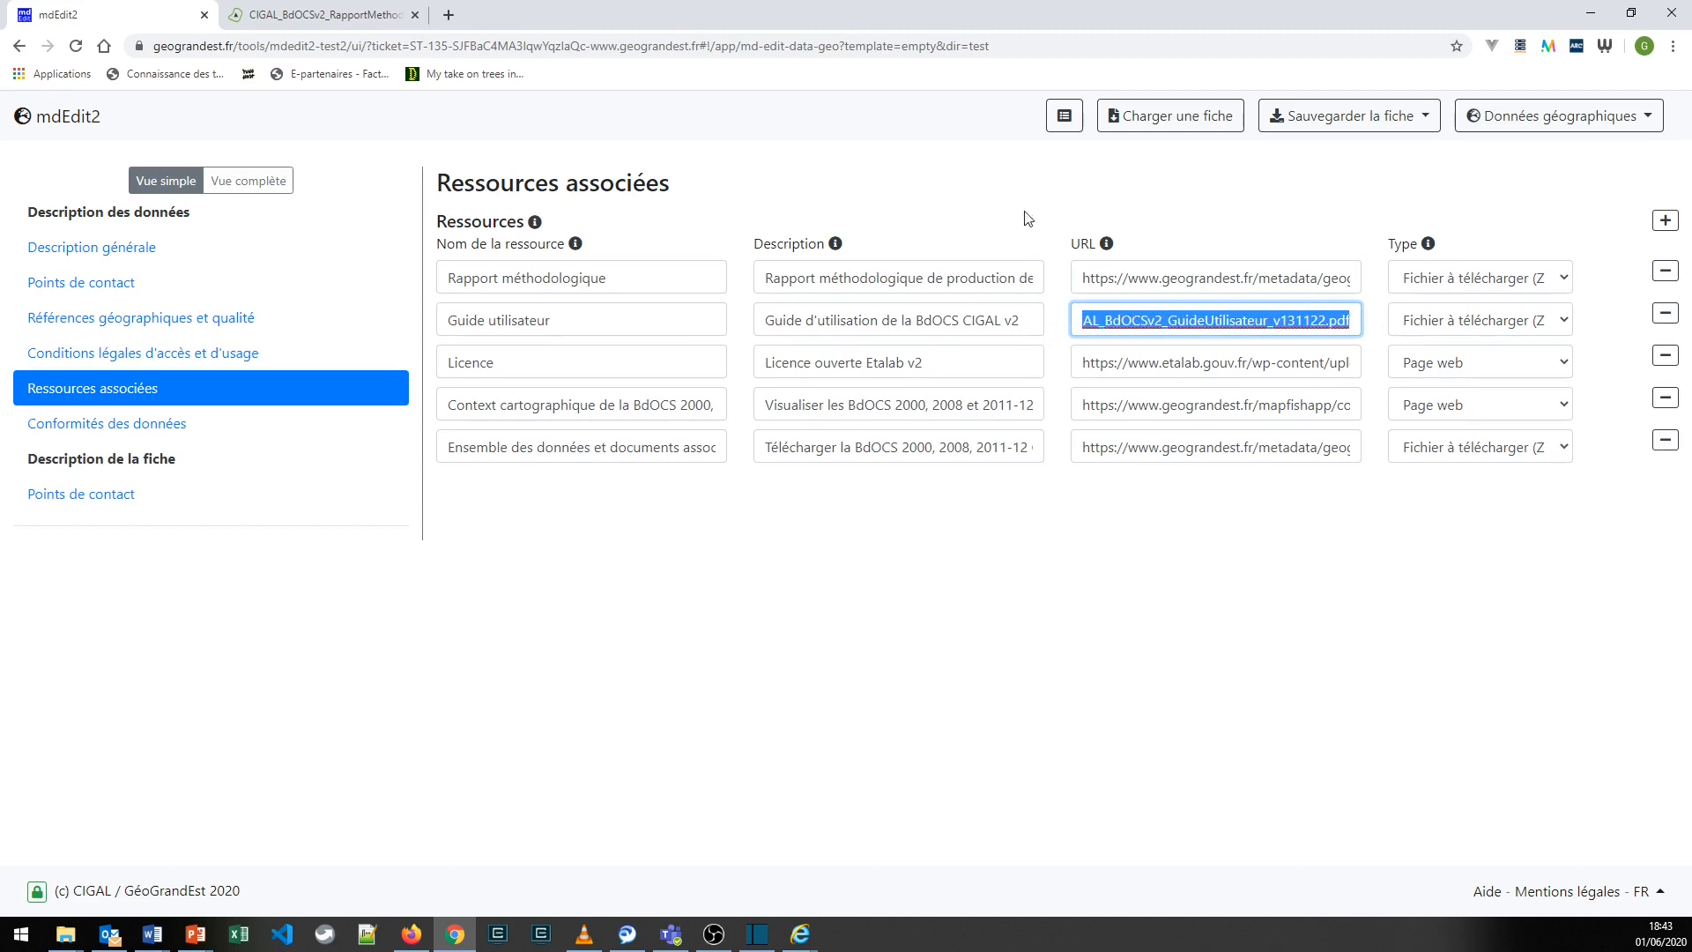
{"action": "left_click", "coordinate": [370, 12]}
{"action": "left_click", "coordinate": [392, 51]}
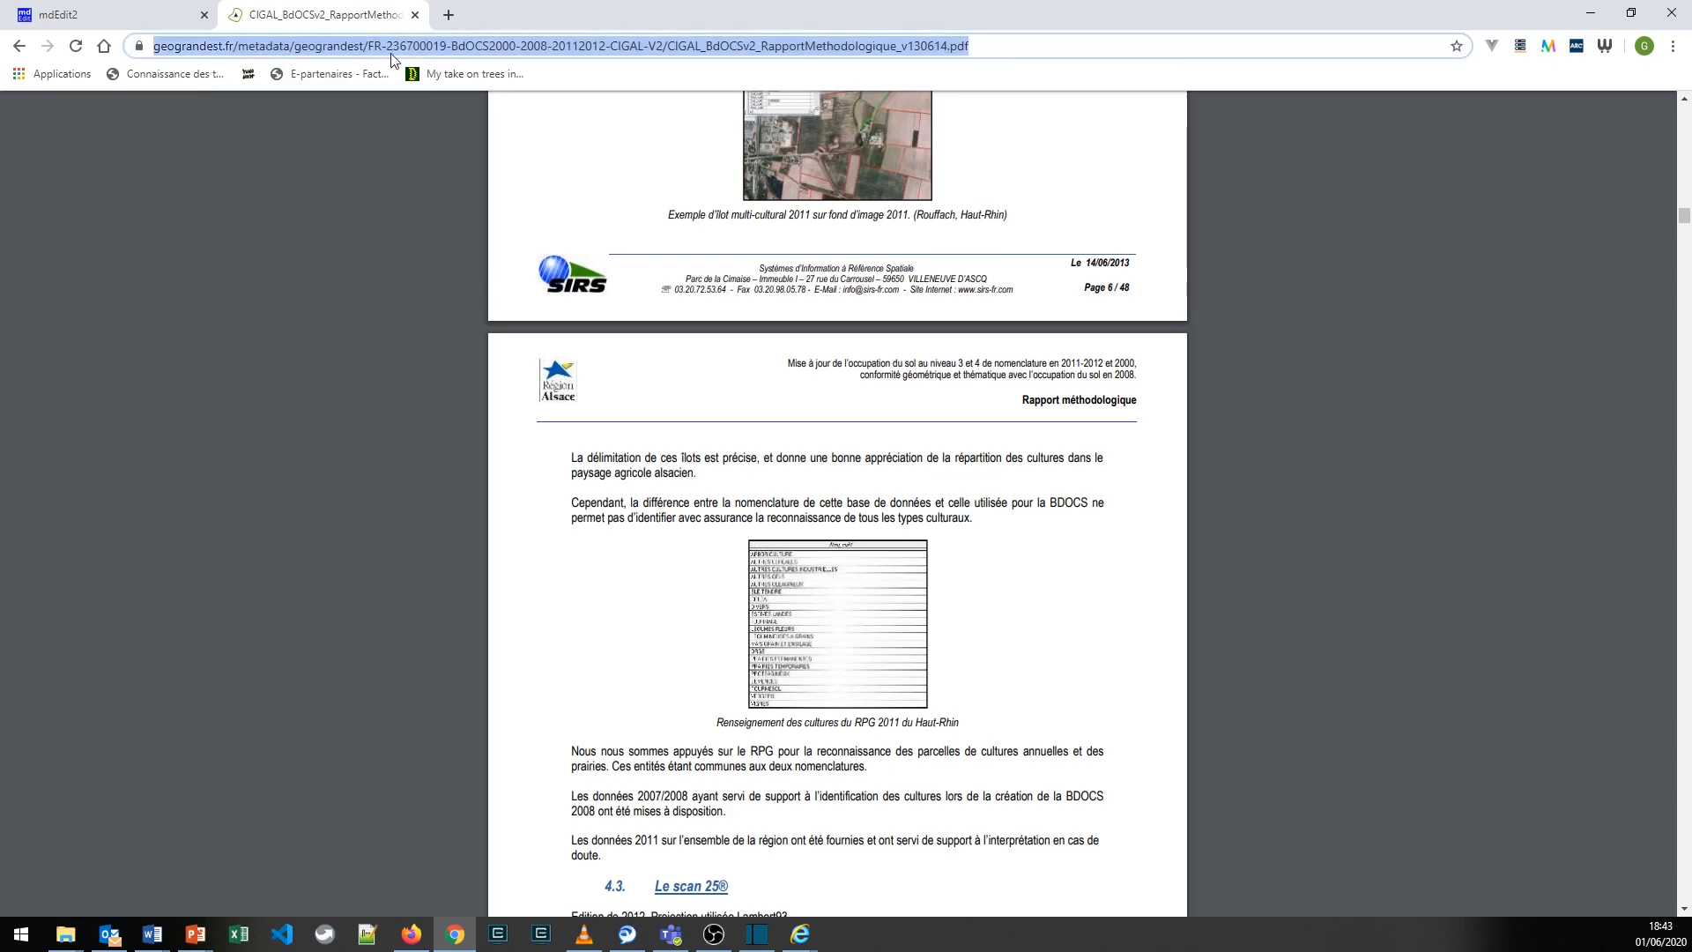
{"action": "key", "text": "ctrl+v"}
{"action": "key", "text": "Return"}
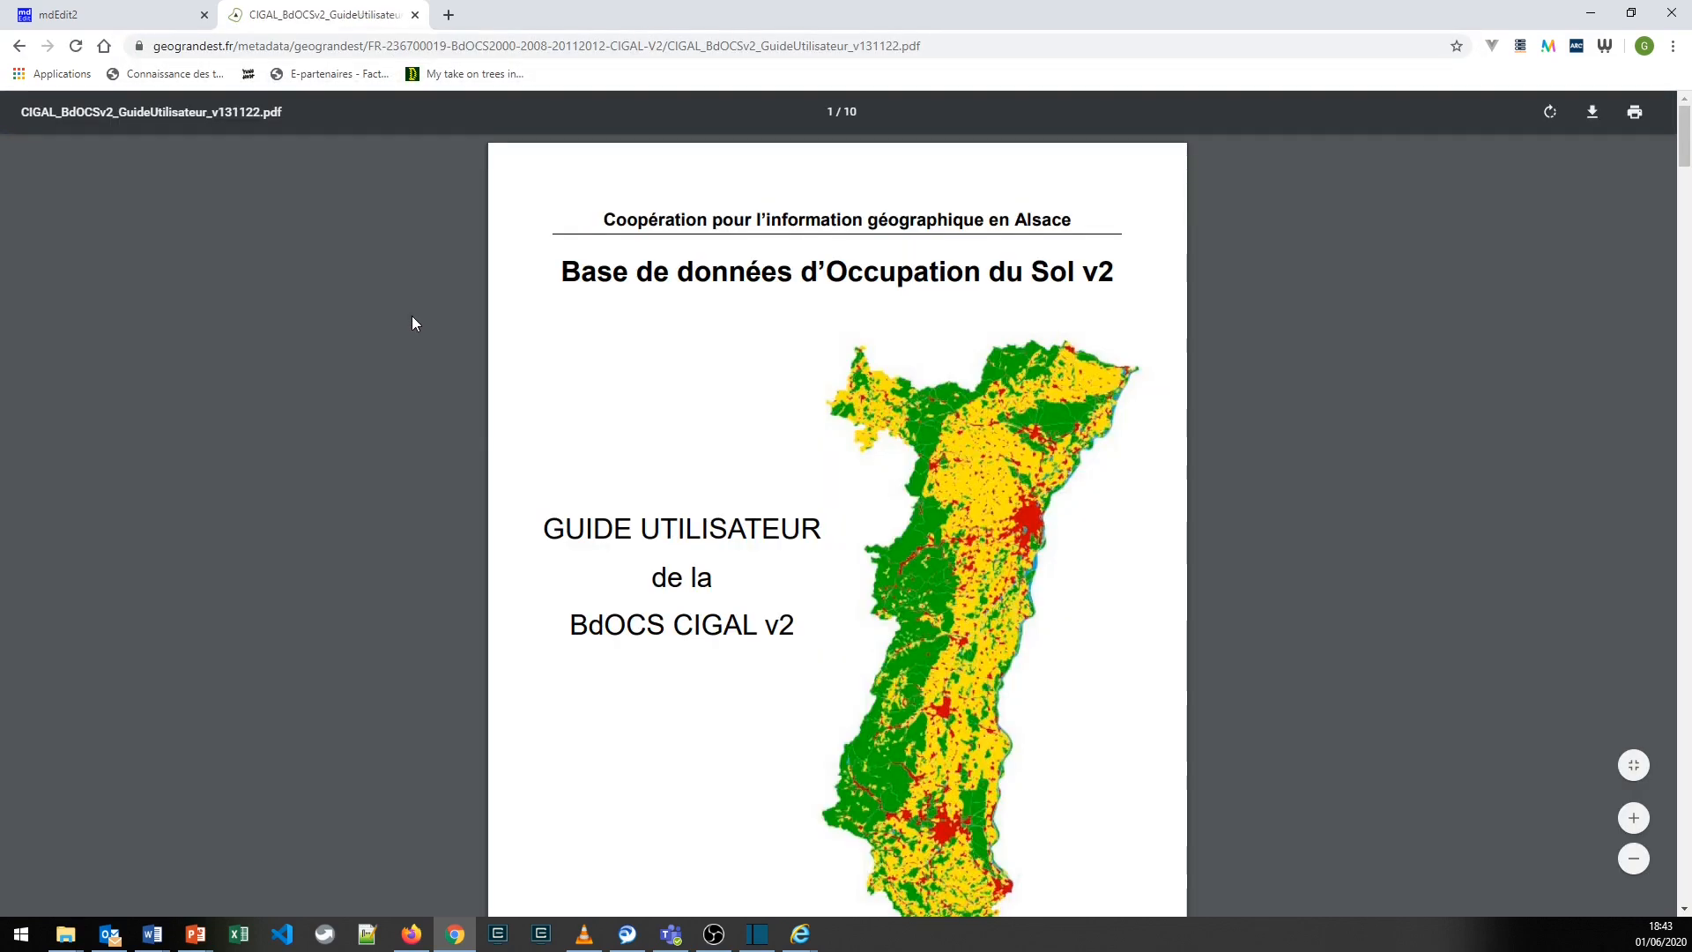
{"action": "scroll", "coordinate": [411, 319], "scroll_direction": "down", "scroll_amount": 8}
{"action": "scroll", "coordinate": [414, 324], "scroll_direction": "down", "scroll_amount": 15}
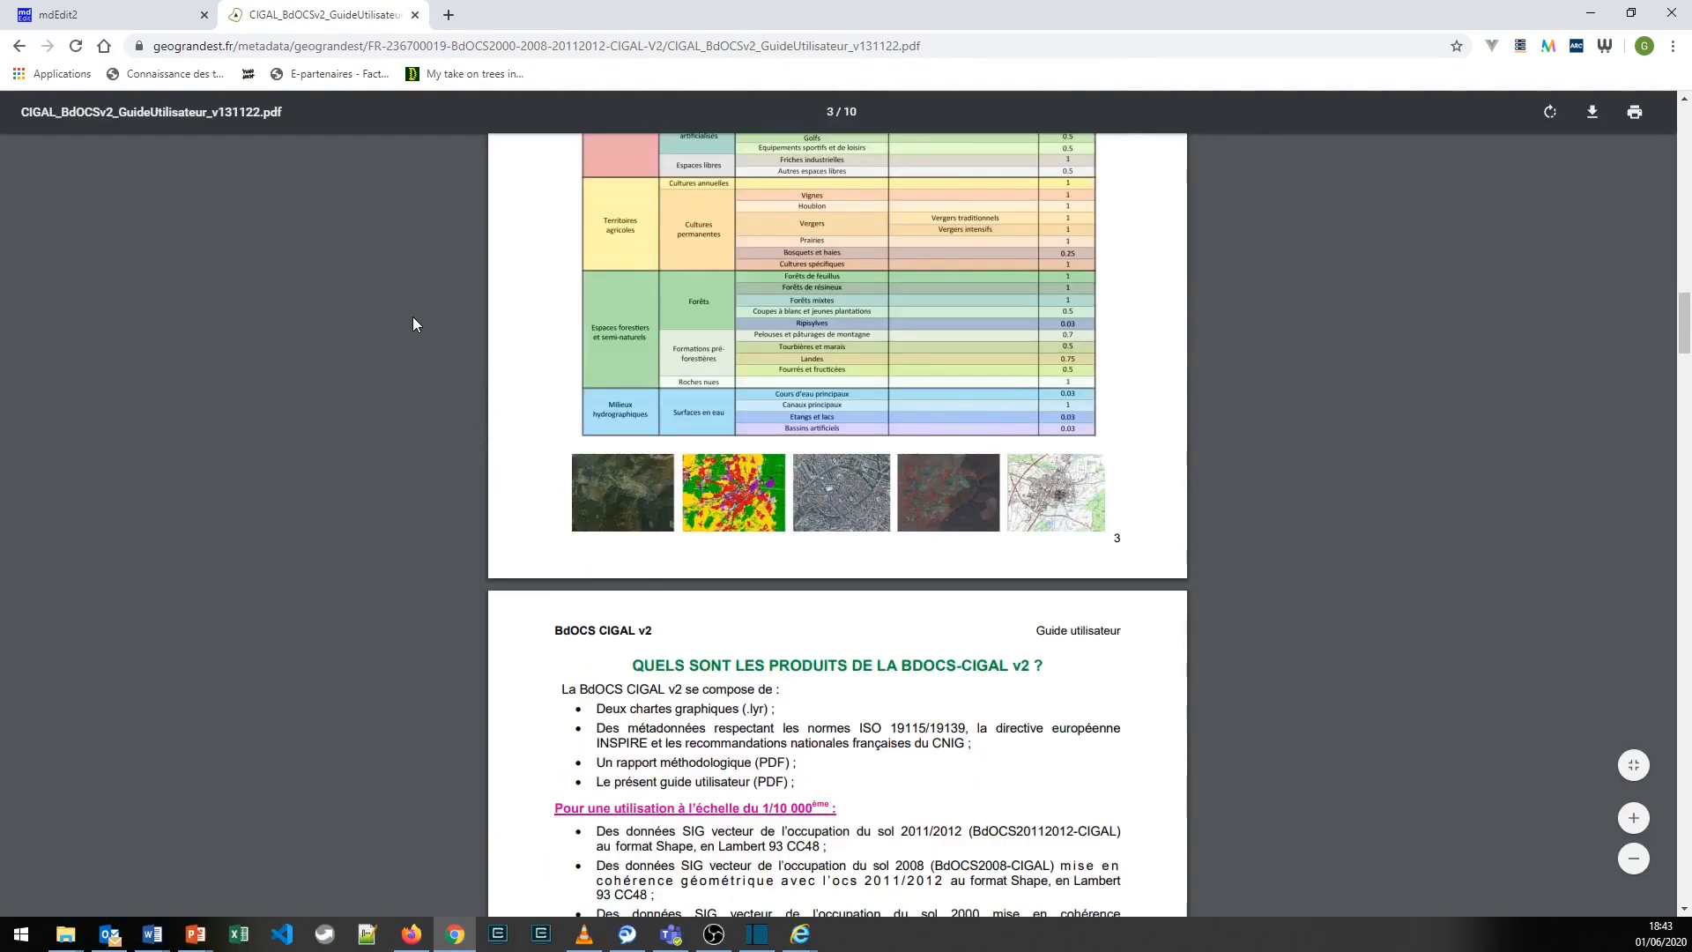
{"action": "left_click", "coordinate": [75, 10]}
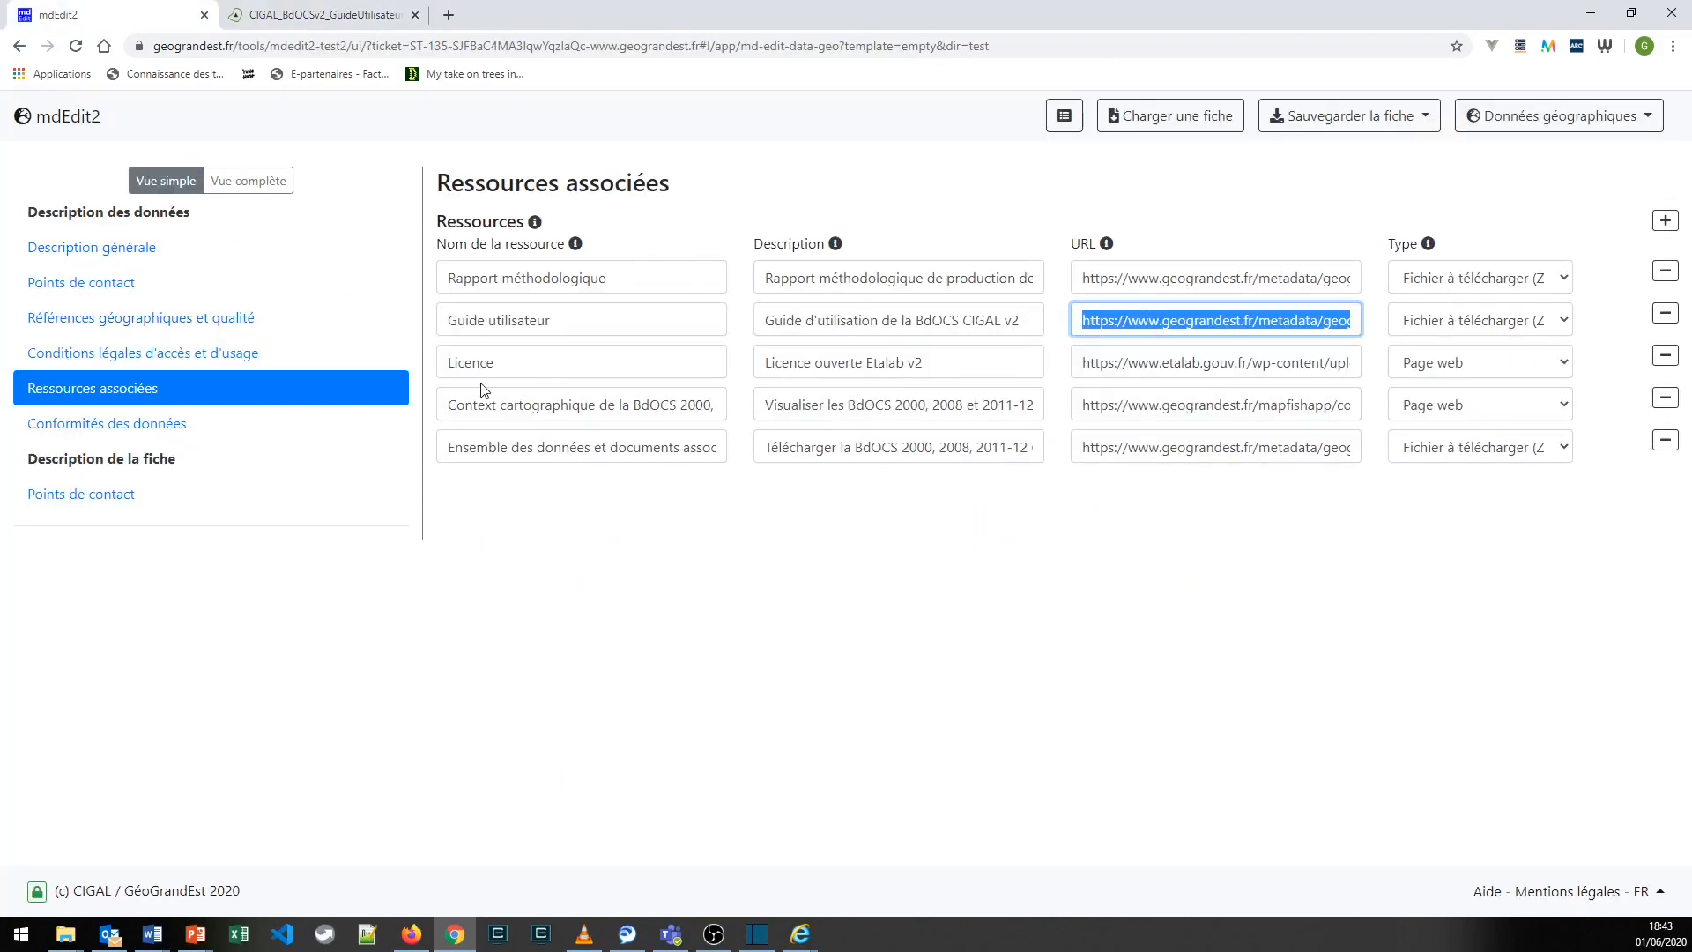
- Review the name, description, URL and type columns of the associated resources and examine the types available for the Rapport méthodologique
{"action": "left_click", "coordinate": [569, 523]}
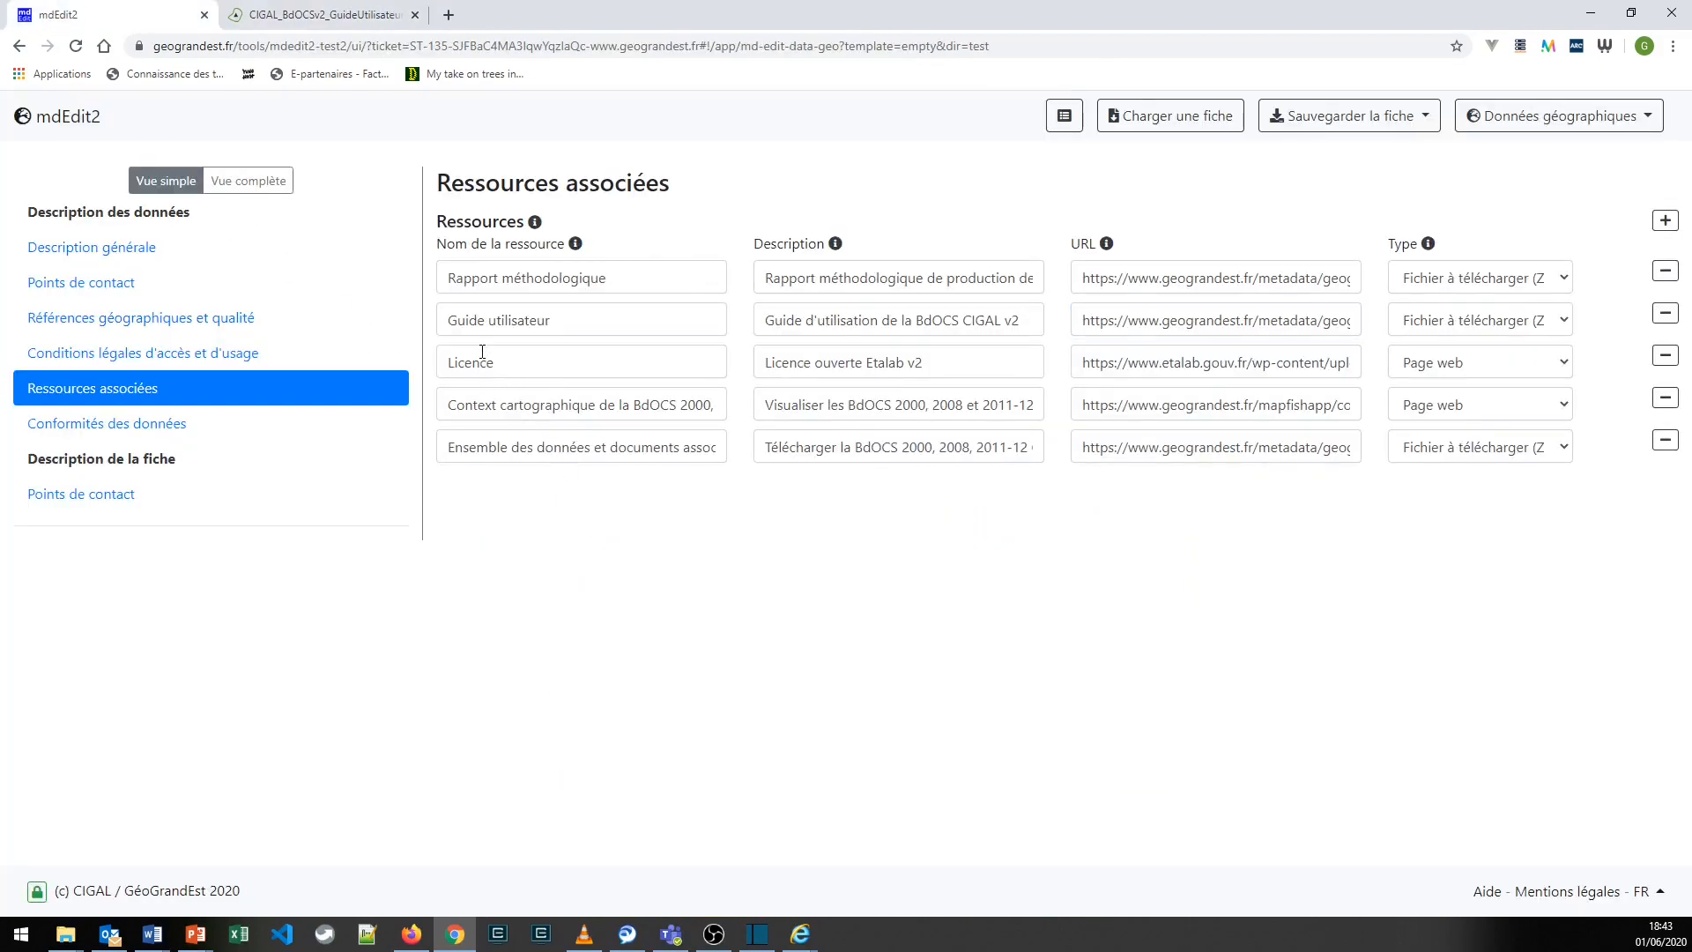
{"action": "double_click", "coordinate": [447, 243]}
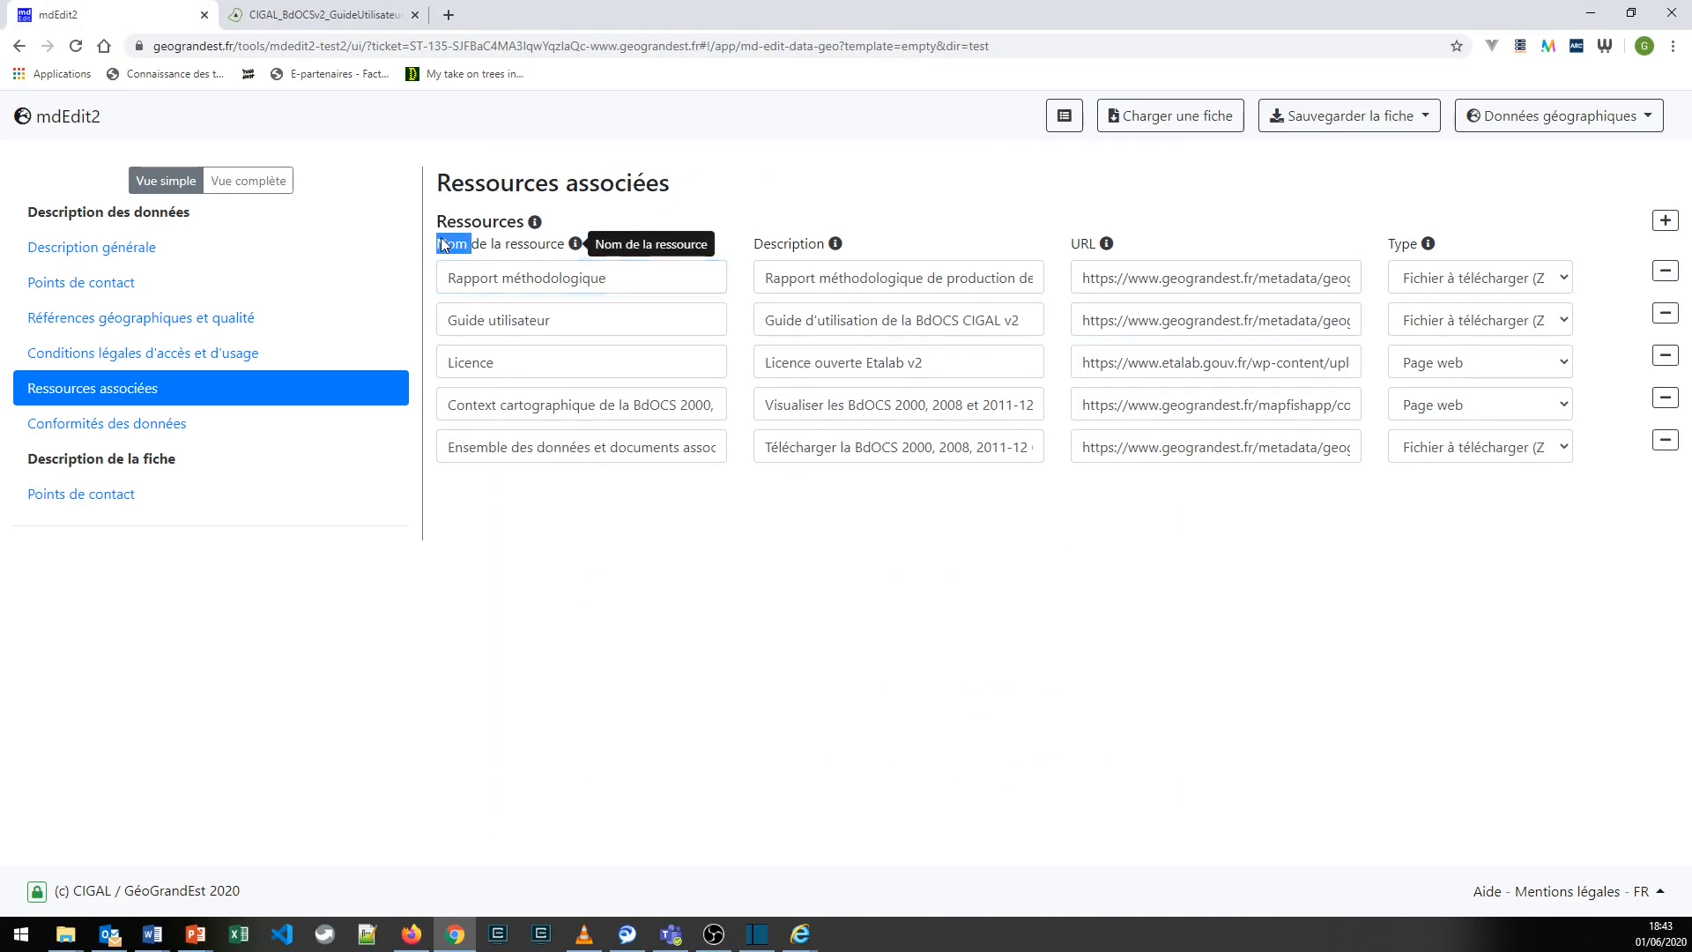
{"action": "double_click", "coordinate": [789, 245]}
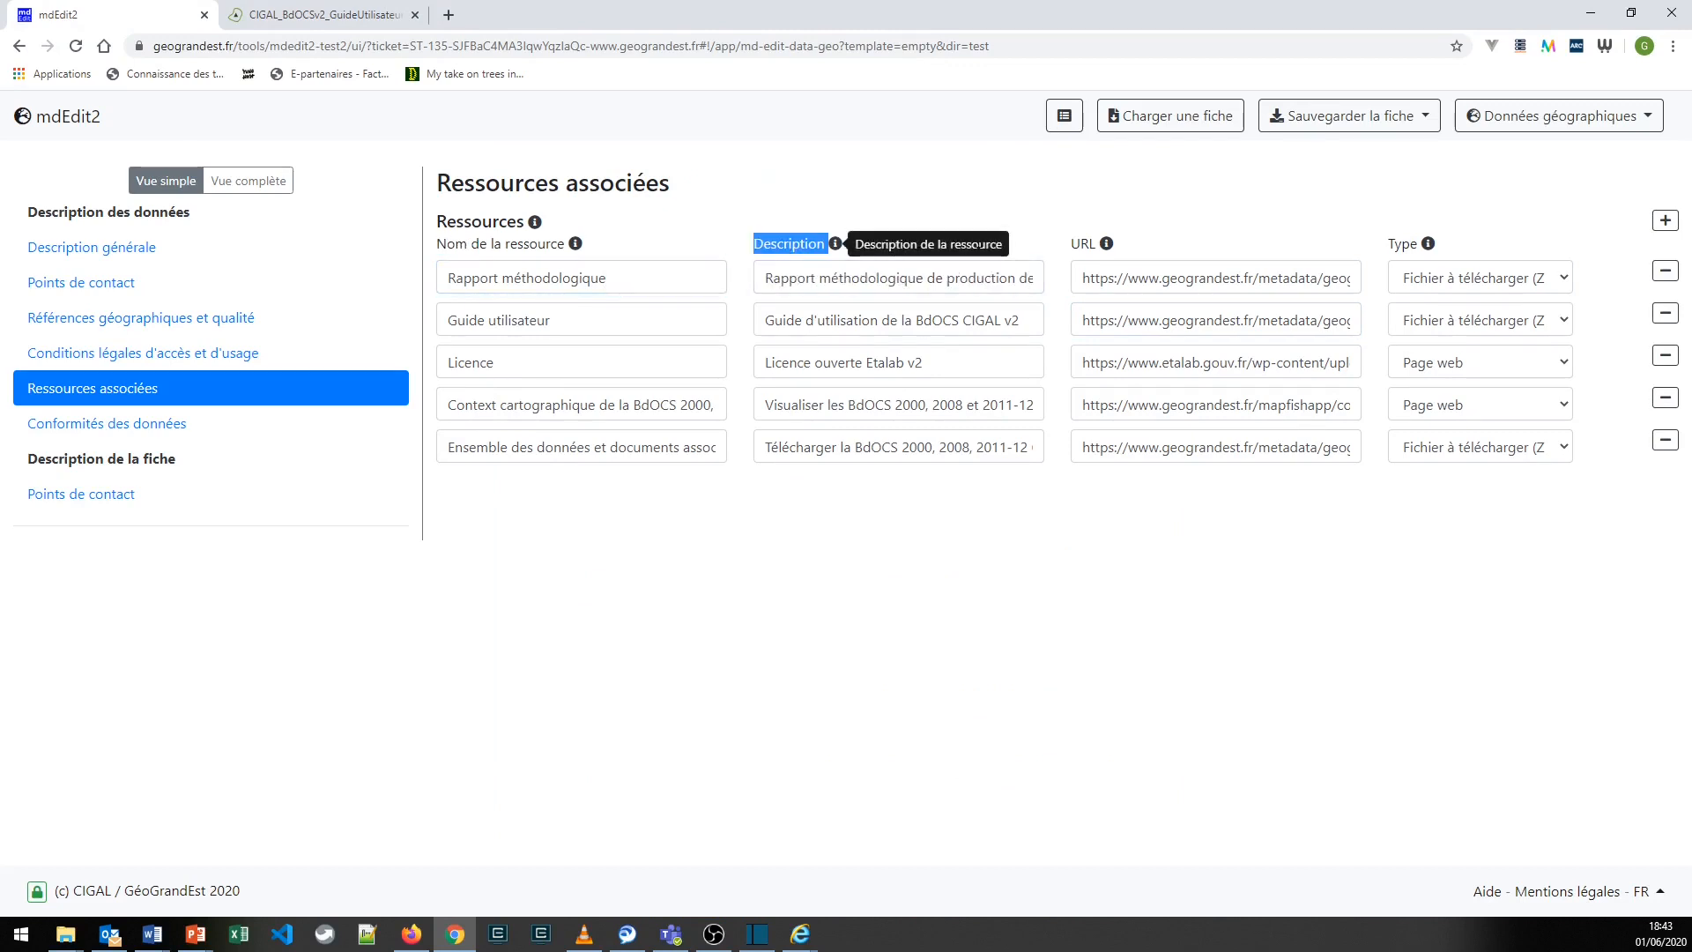
{"action": "left_click", "coordinate": [1088, 245]}
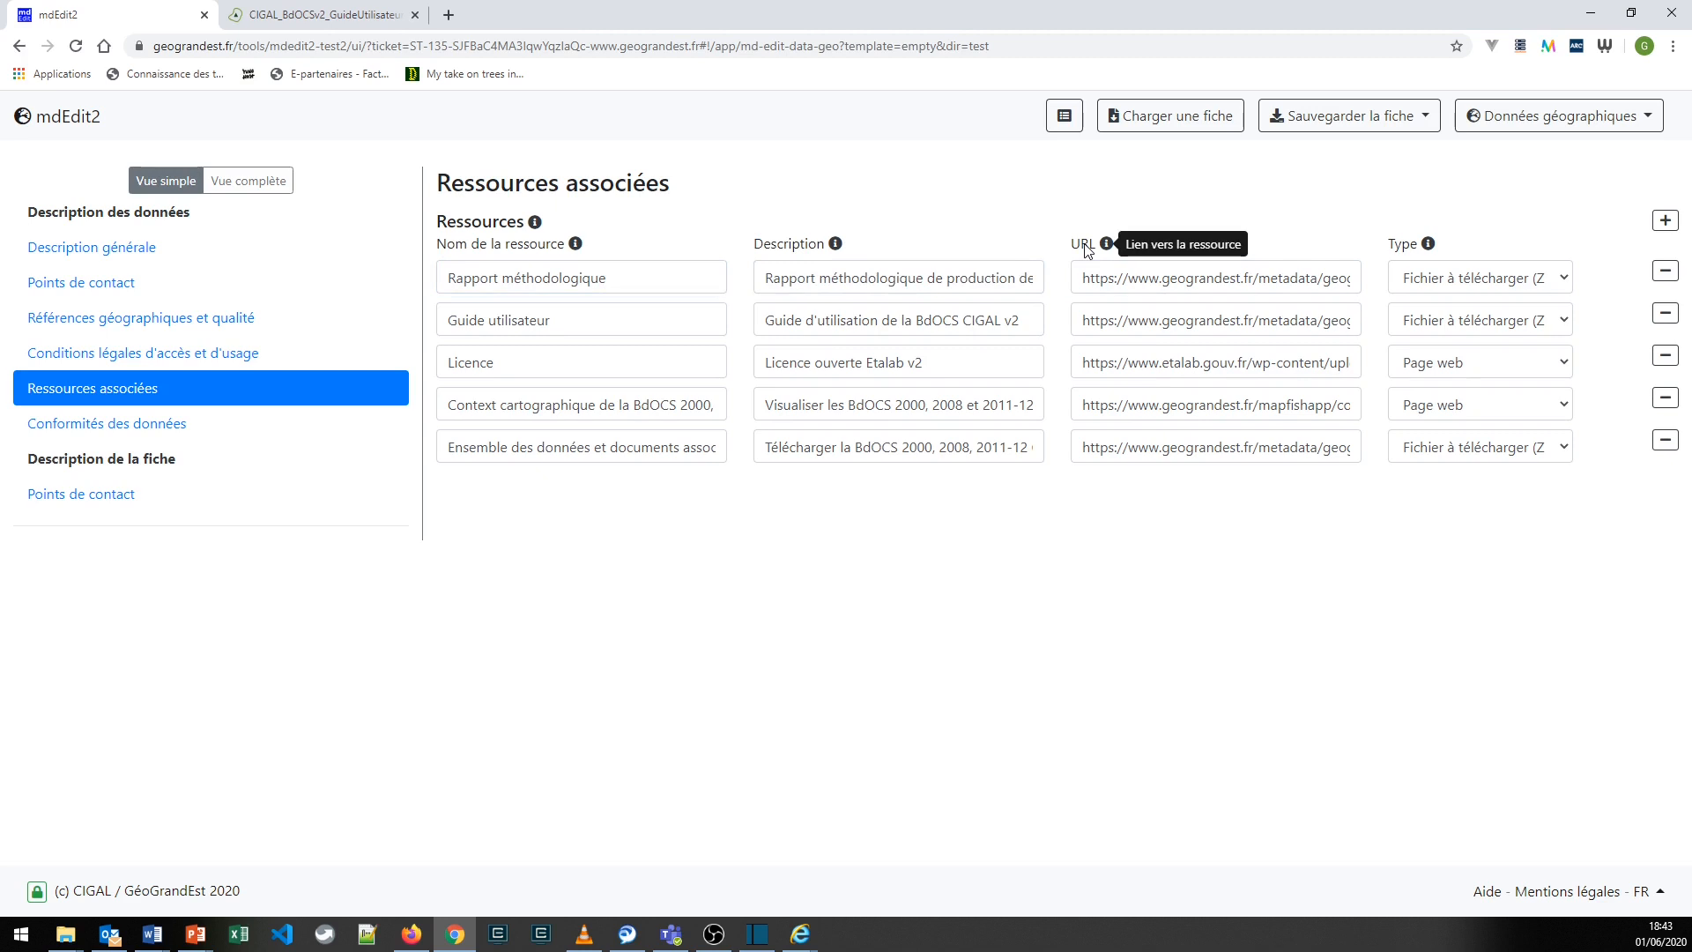
{"action": "left_click", "coordinate": [1427, 287]}
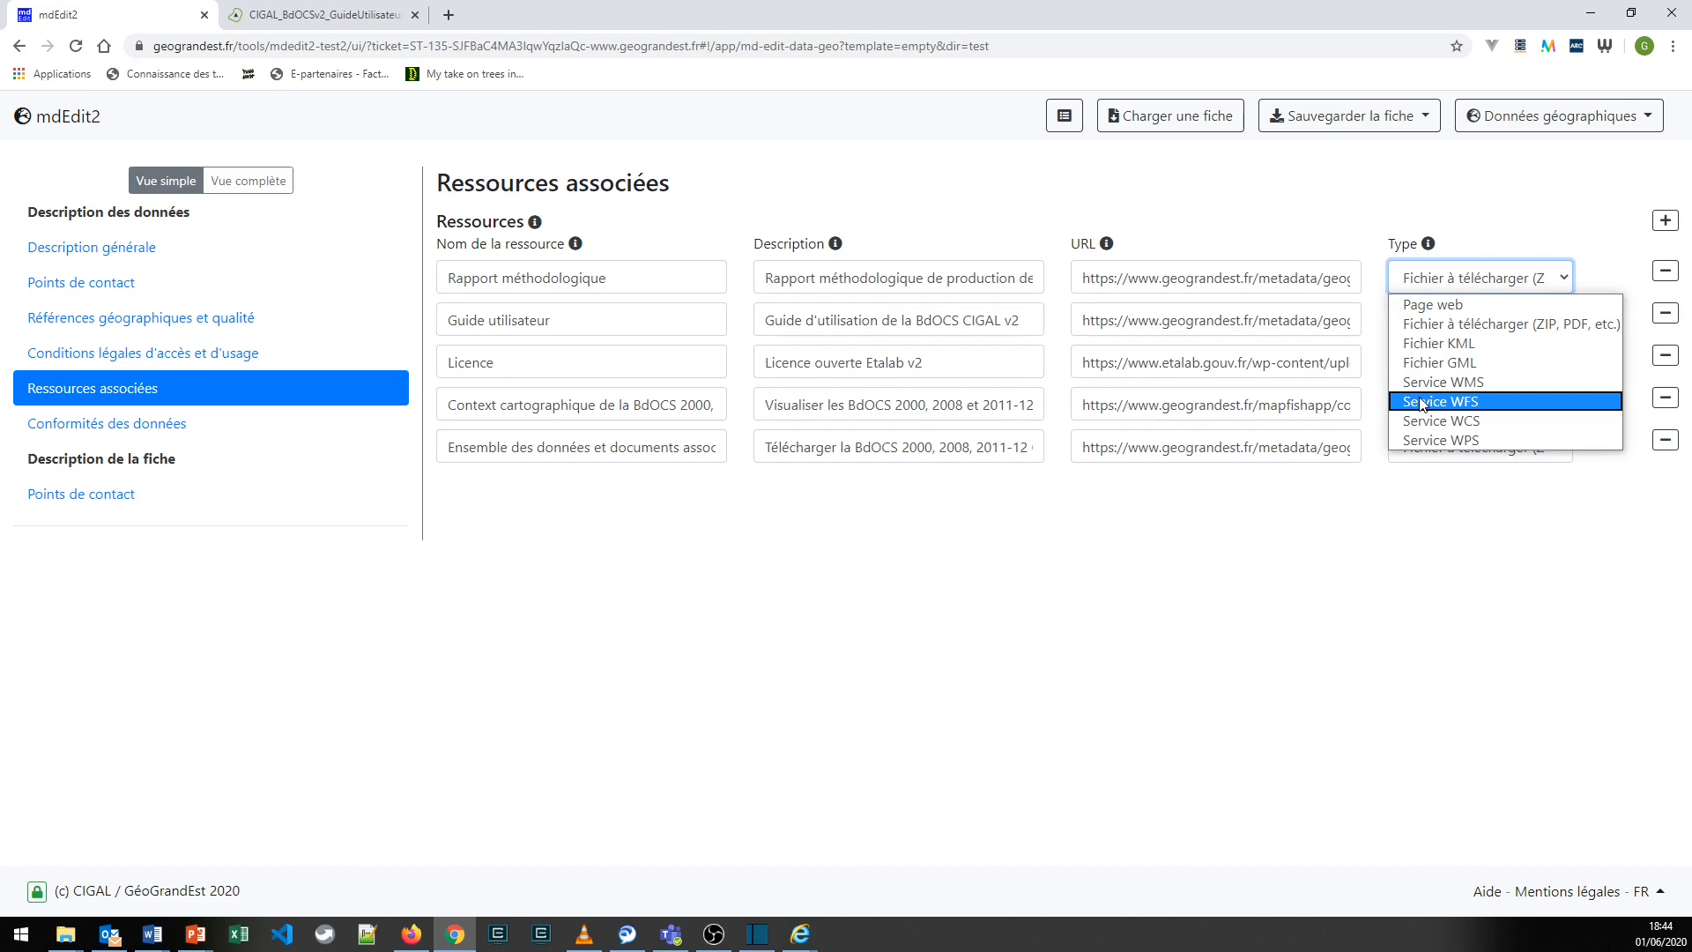
{"action": "left_click", "coordinate": [1353, 497]}
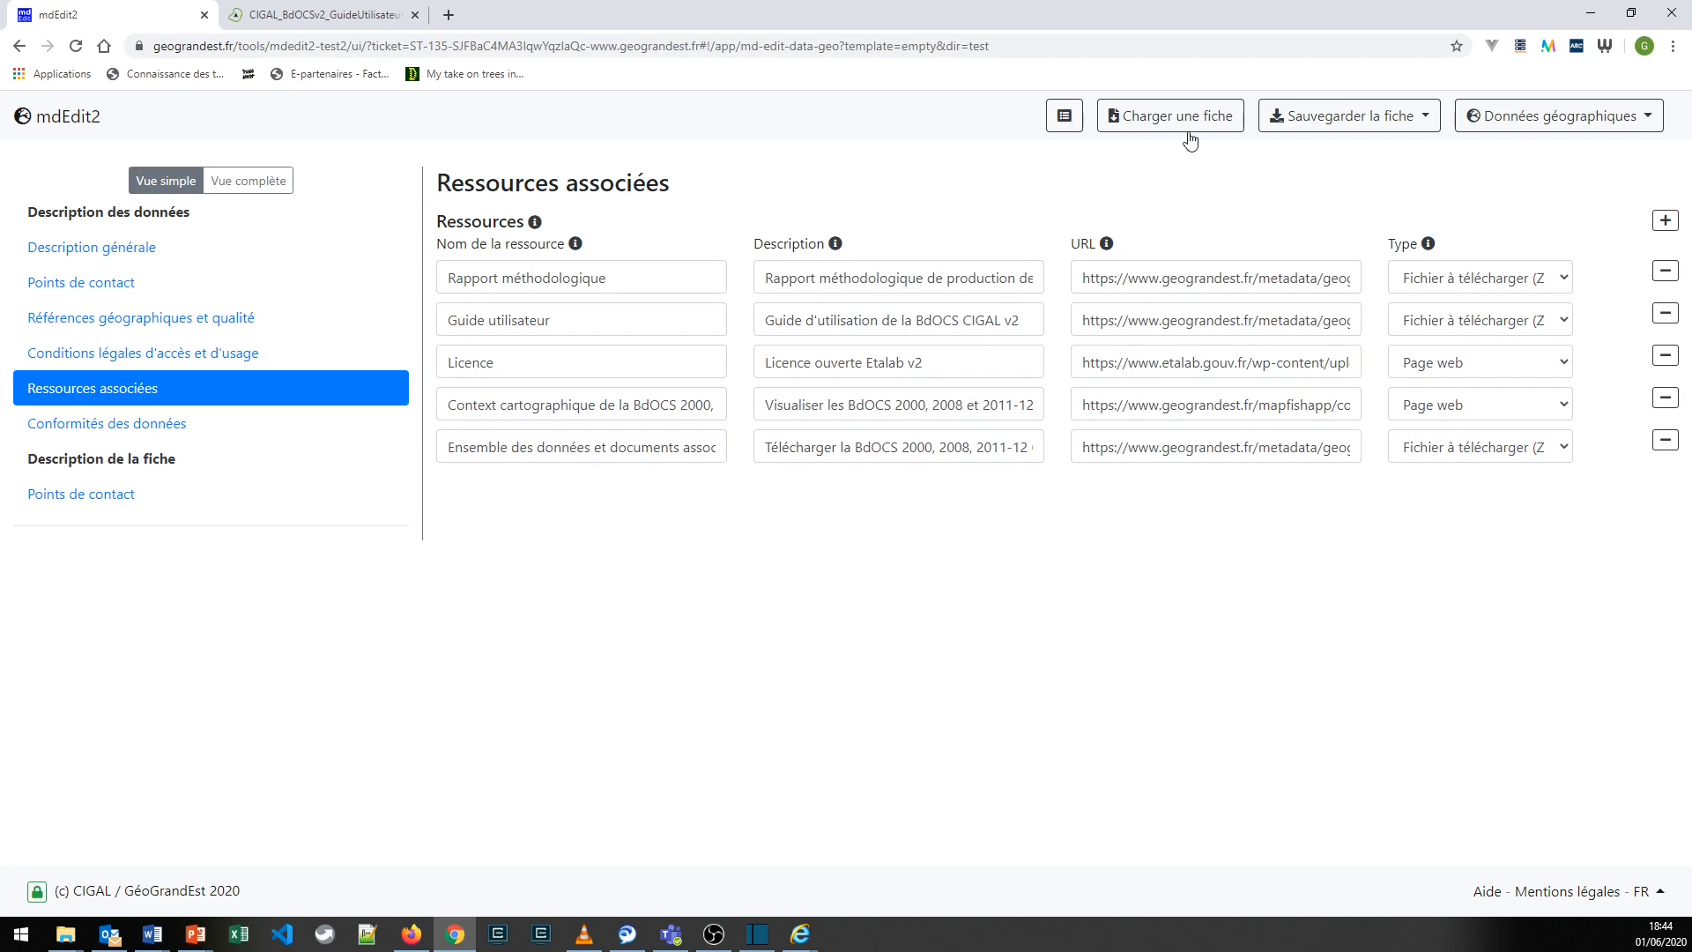
- Examine the options for saving the record, leave them without choosing one, and return to the mdEdit2 home page
{"action": "left_click", "coordinate": [1311, 123]}
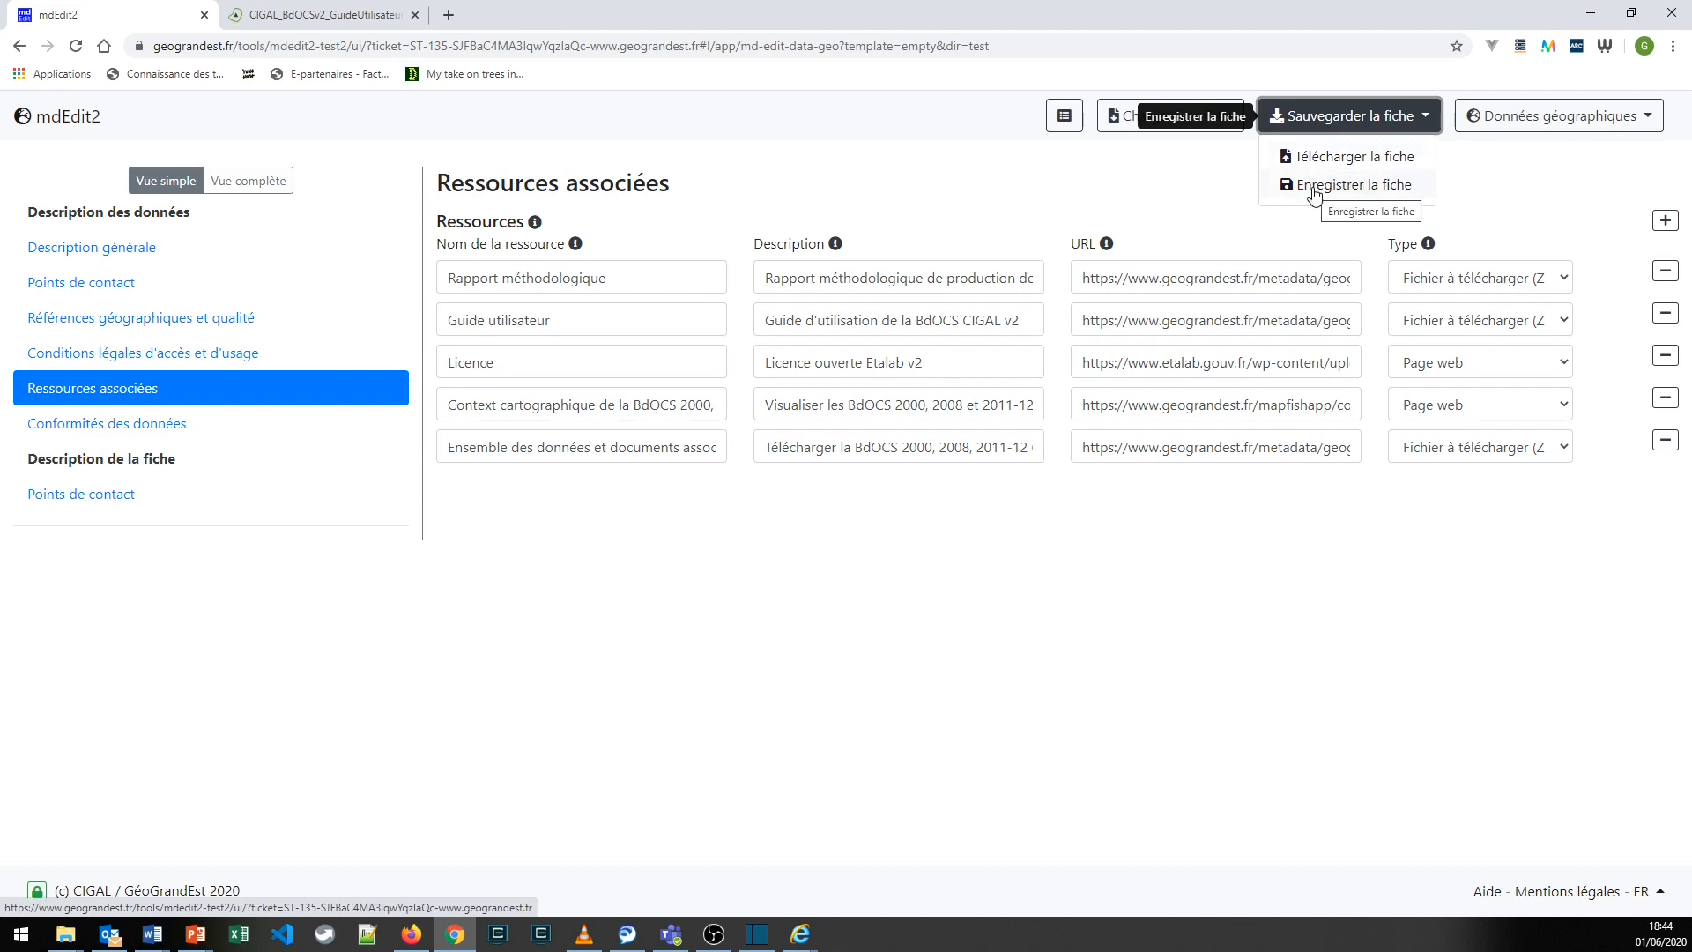
{"action": "left_click", "coordinate": [1203, 182]}
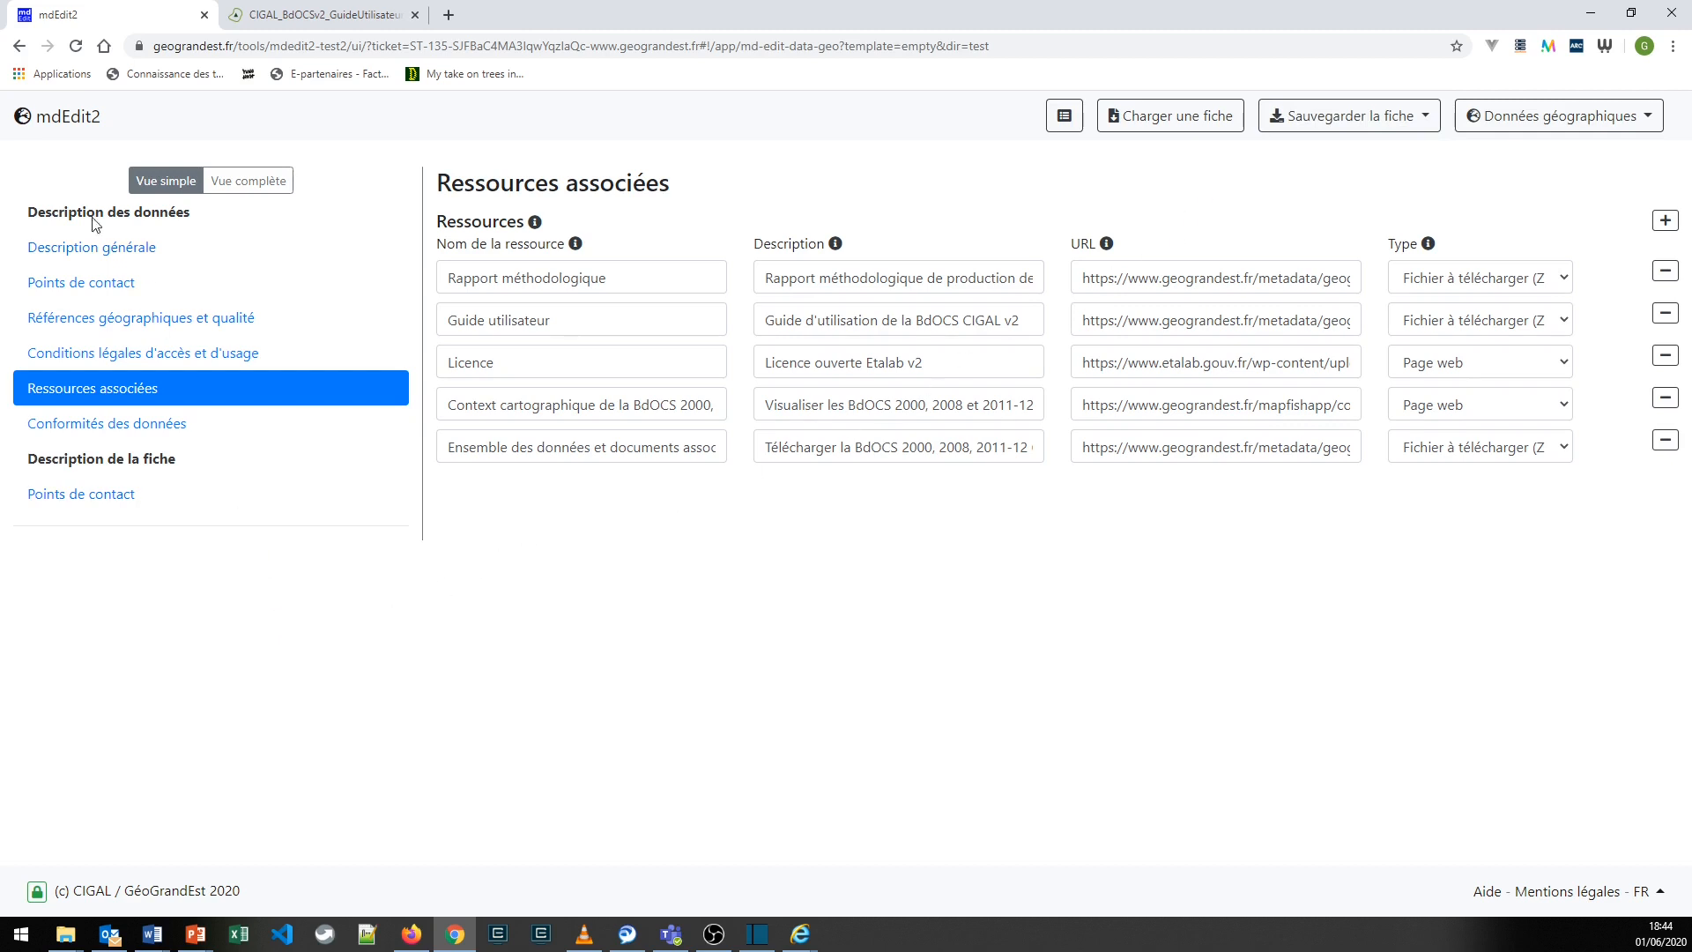
{"action": "left_click", "coordinate": [62, 131]}
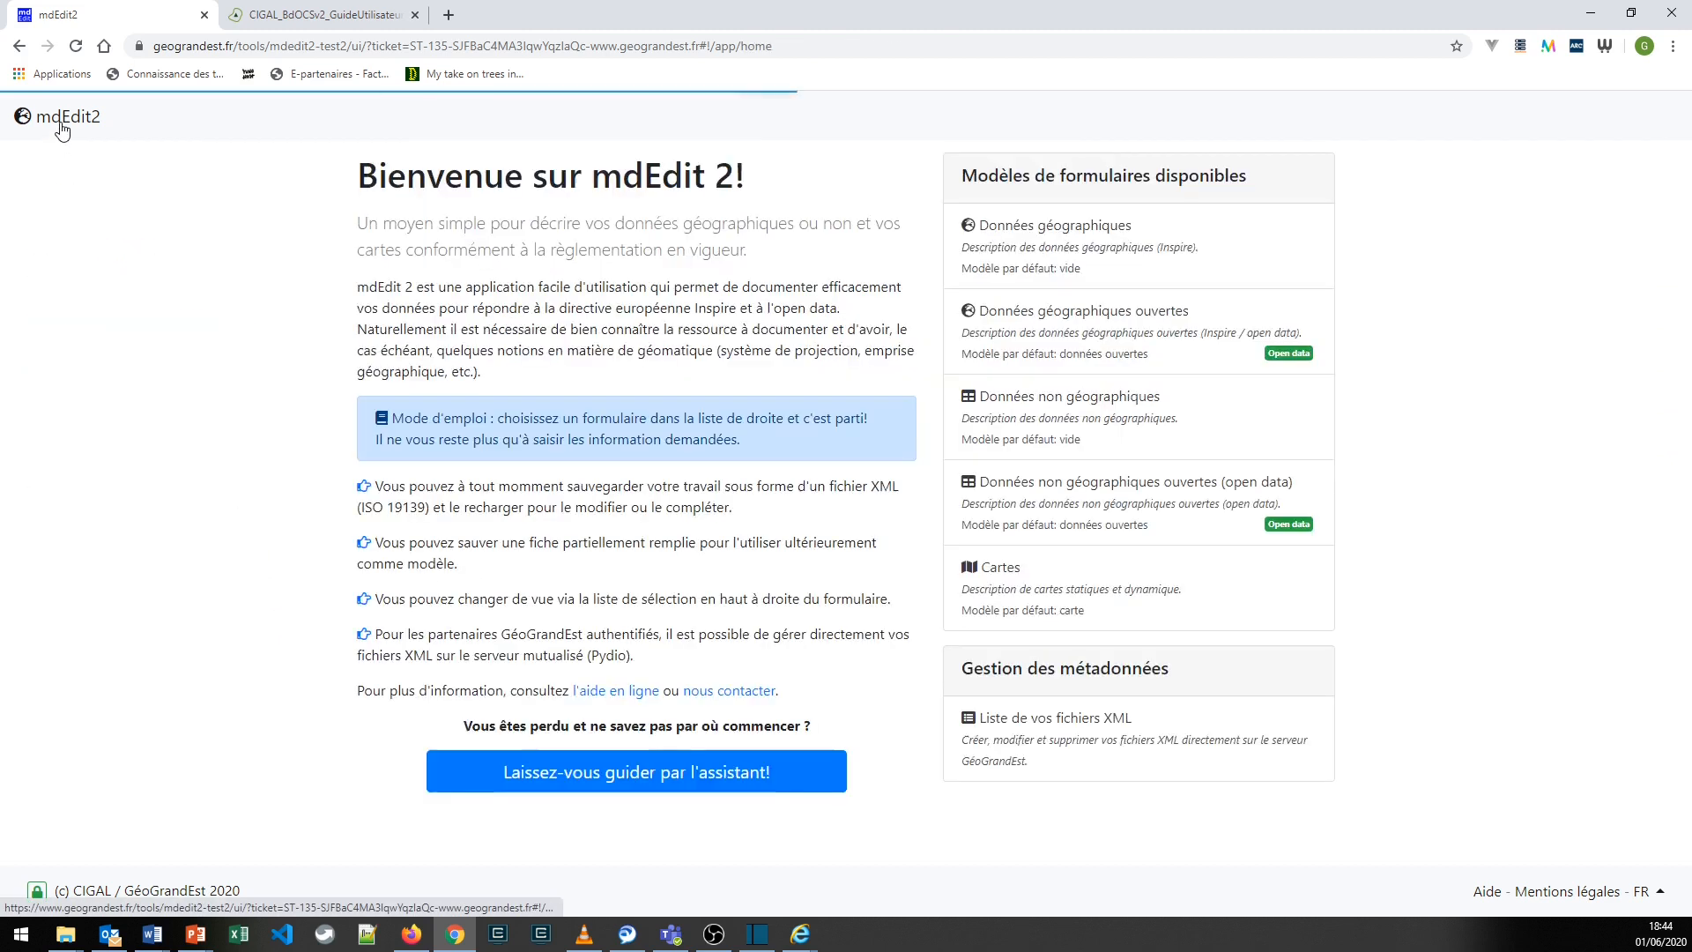